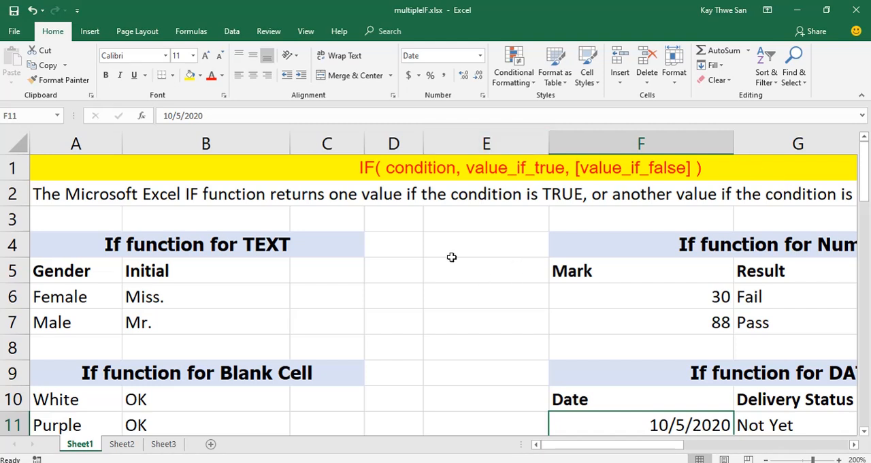
Clear the existing results in G6:G7 of the "If function for Numbers" table.
scroll(454, 247, down, 1)
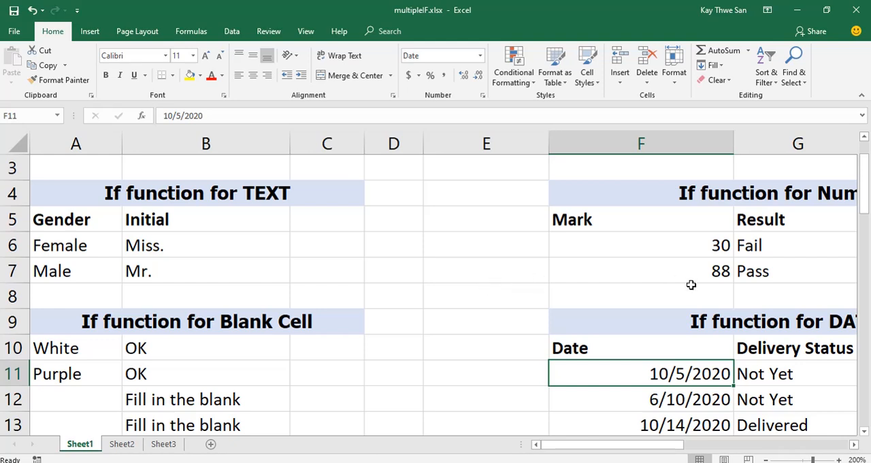
scroll(691, 284, up, 1)
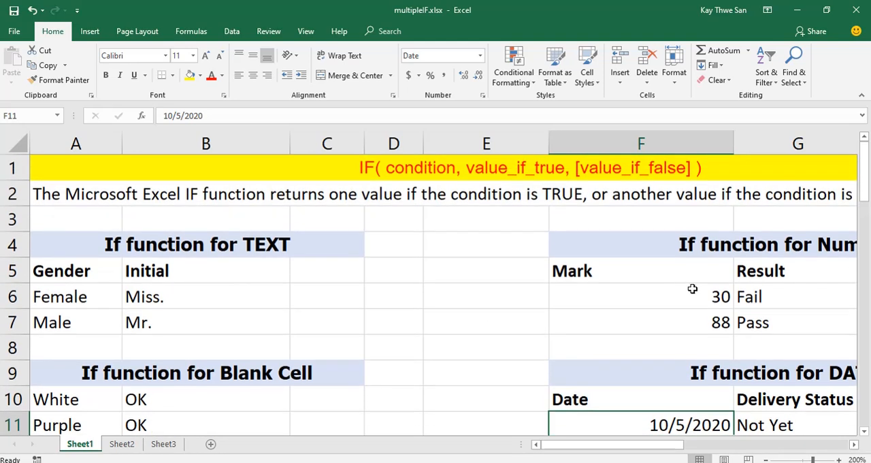
click(854, 444)
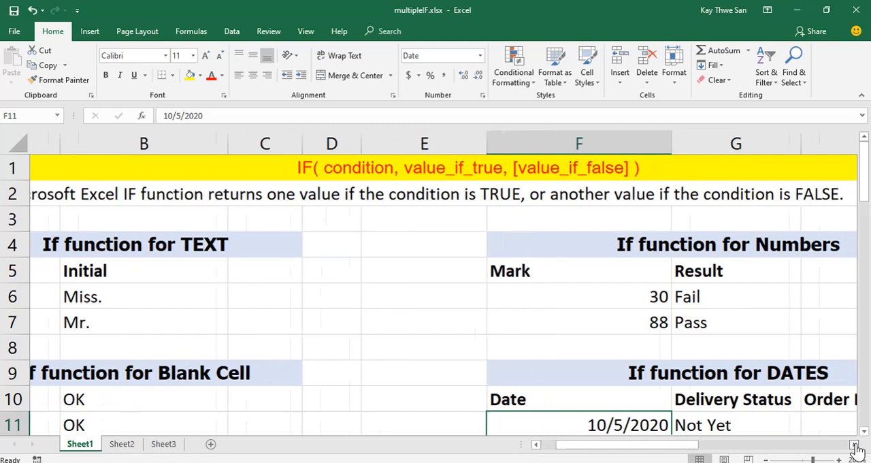
click(854, 444)
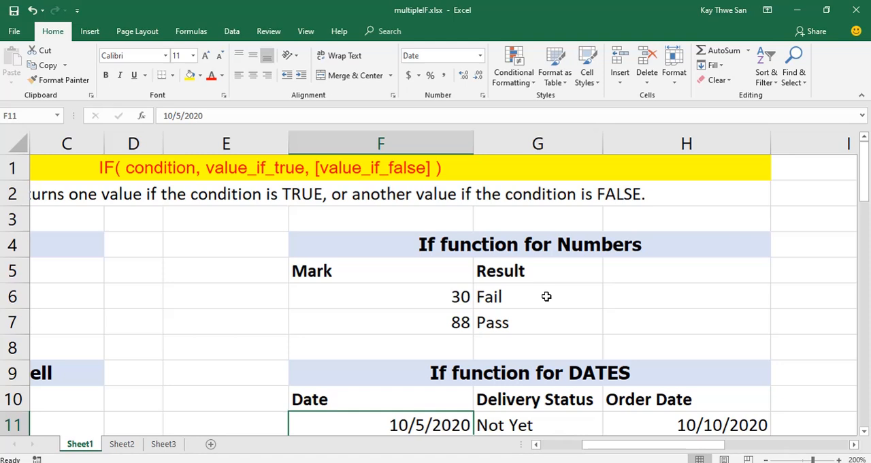
drag(545, 297, 545, 317)
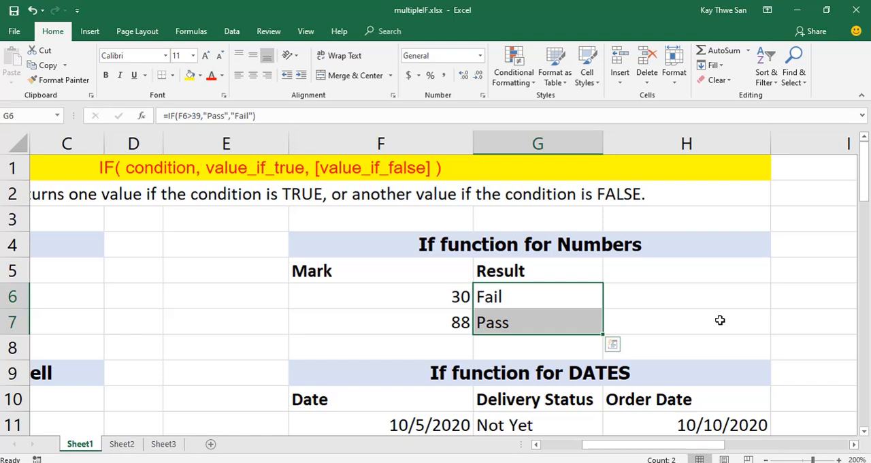
key(Delete)
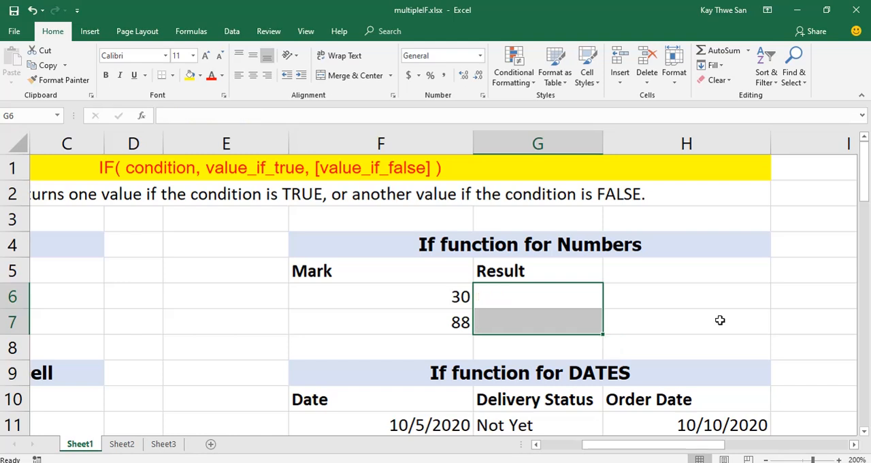
Enter =IF(F6>39,"Pass","Fail") in G6 and fill the formula down to G7.
click(537, 302)
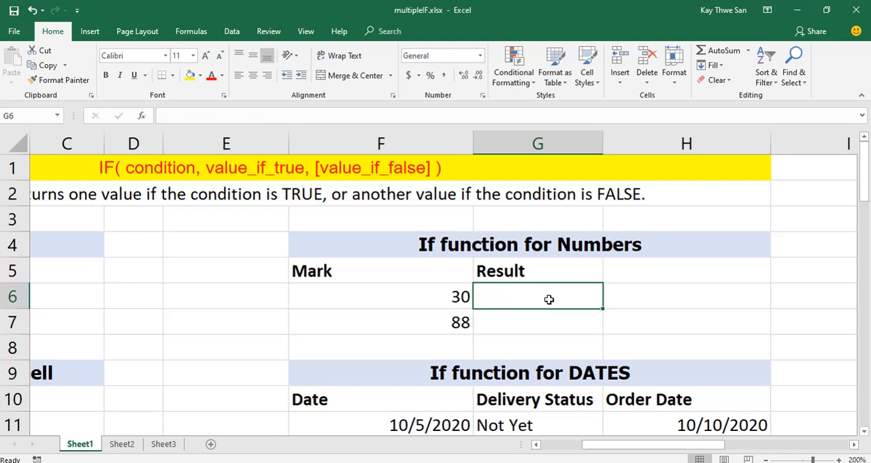
text(=if)
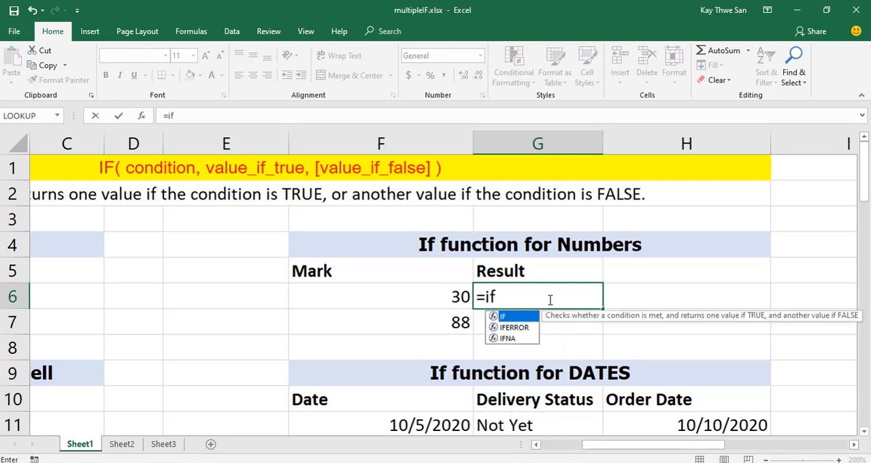
text(()
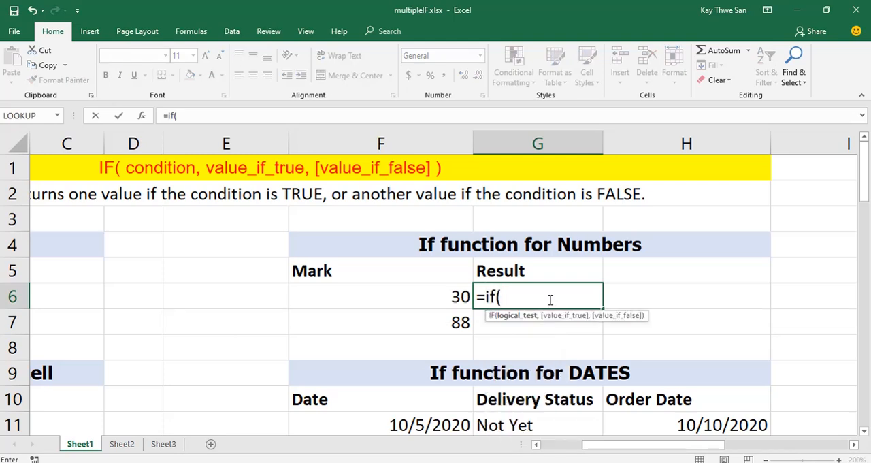
click(423, 303)
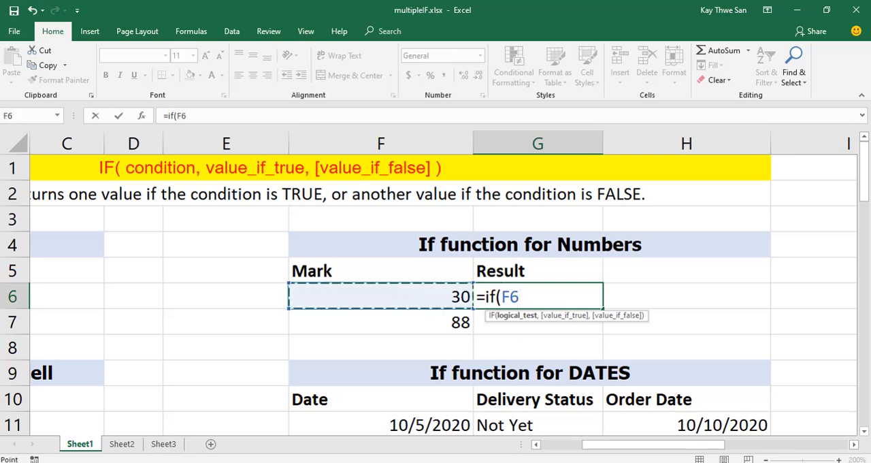
text(>39)
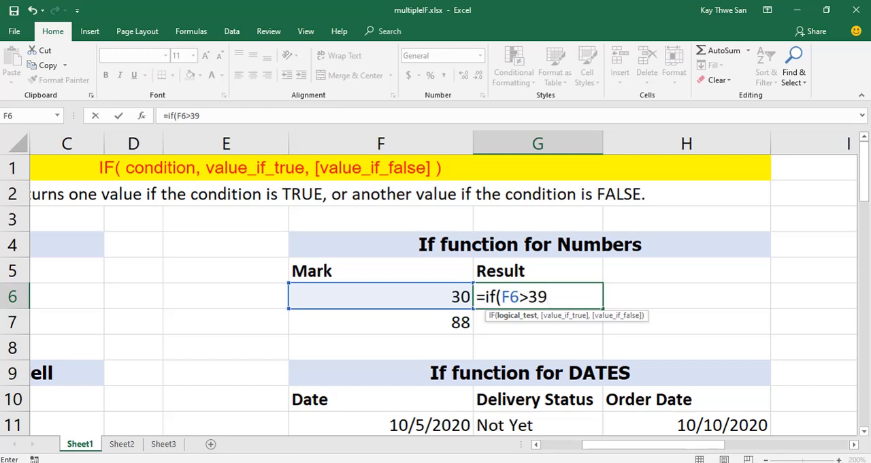
text(,)
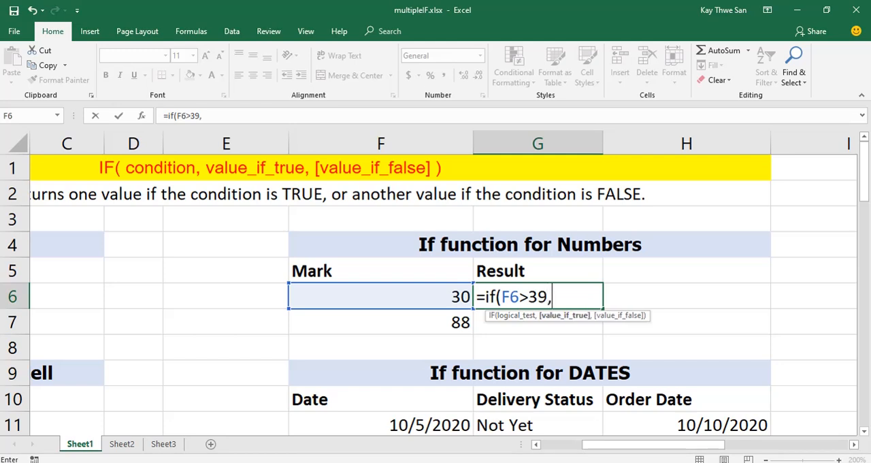
text("Pass",)
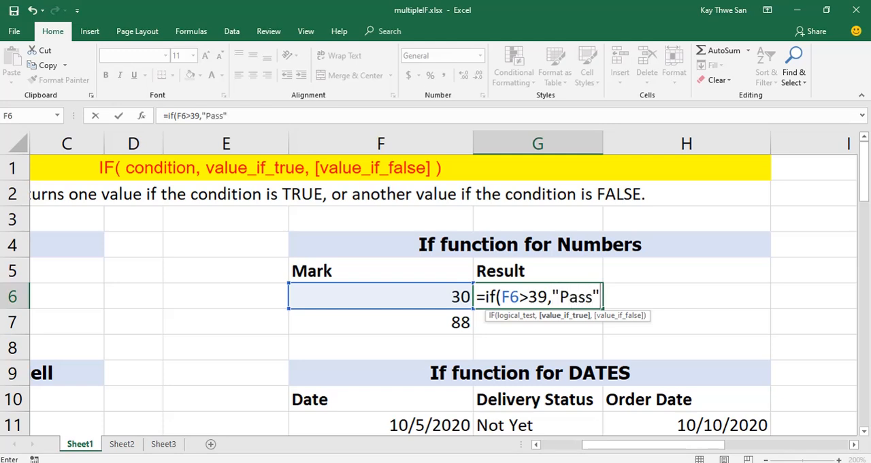
text("Fai)
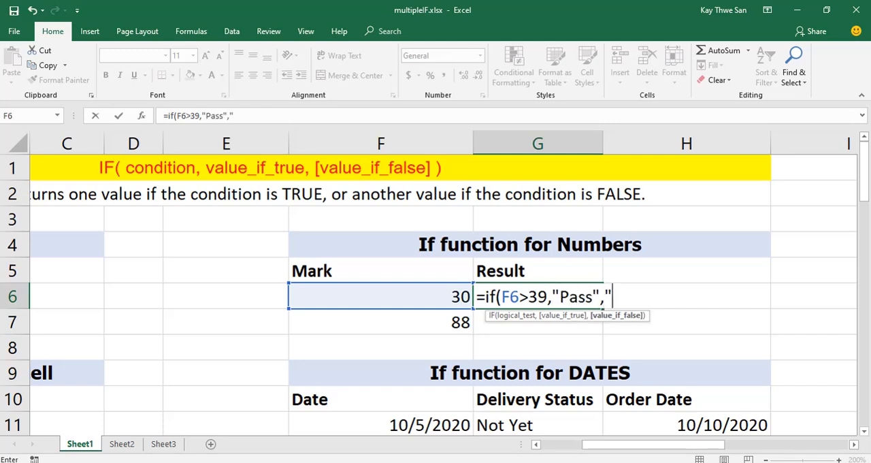
text(l")
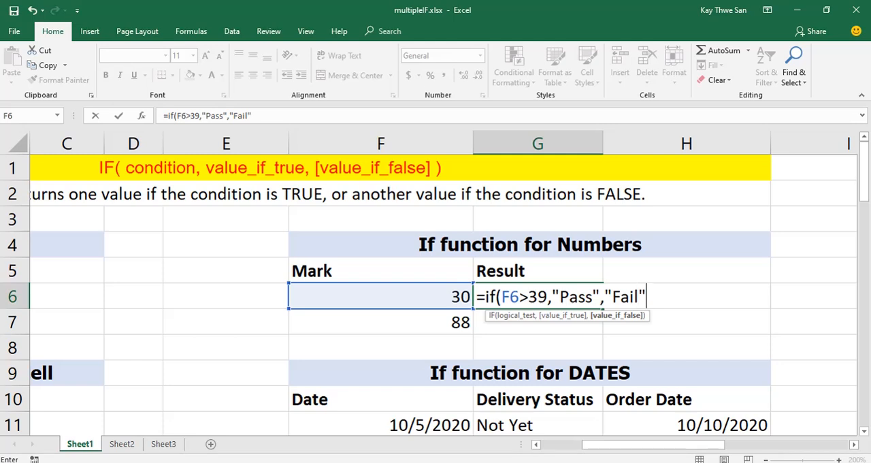
text())
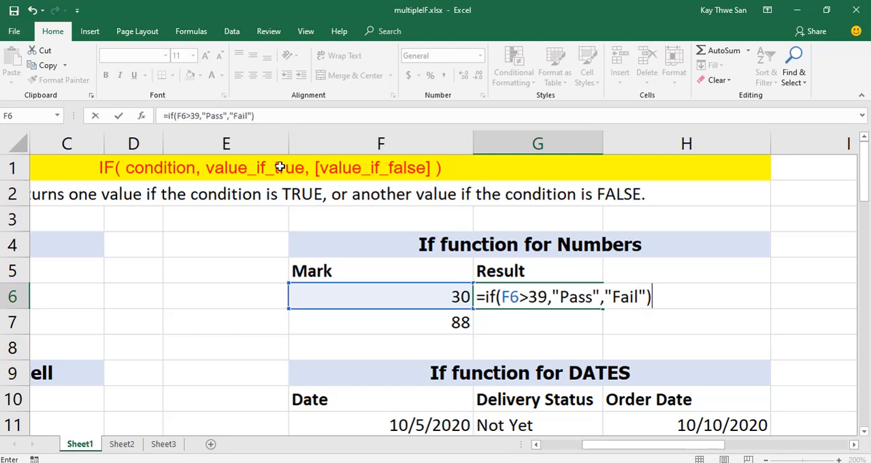
click(119, 117)
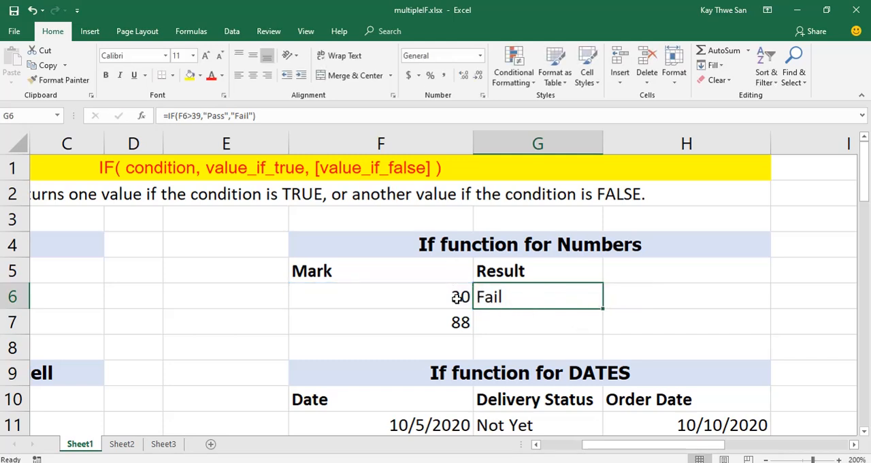
drag(603, 307, 604, 331)
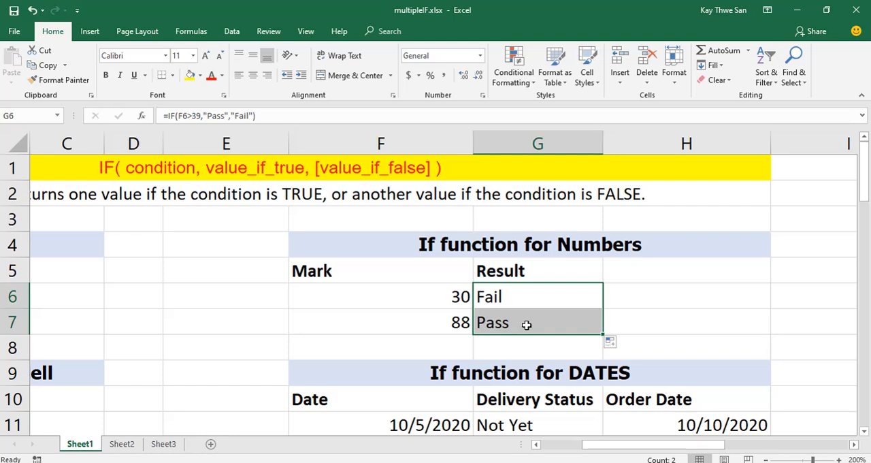
Change the marks in F6 and F7 to 66 and 22.
click(446, 297)
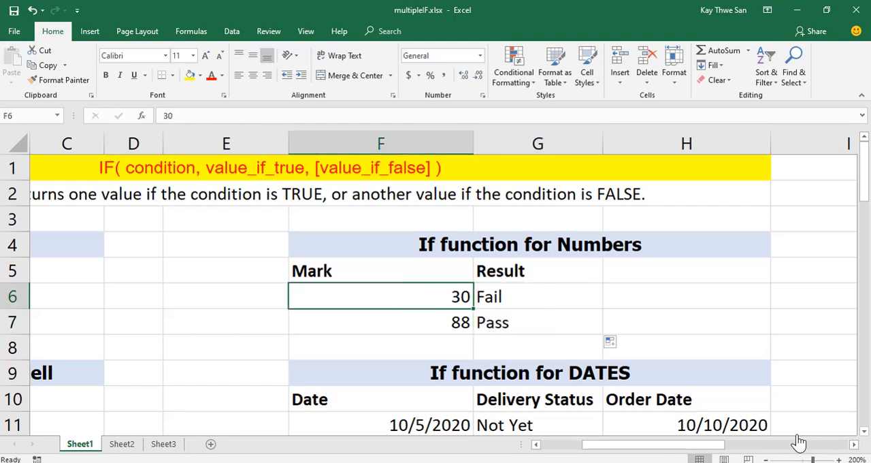
text(66)
key(Return)
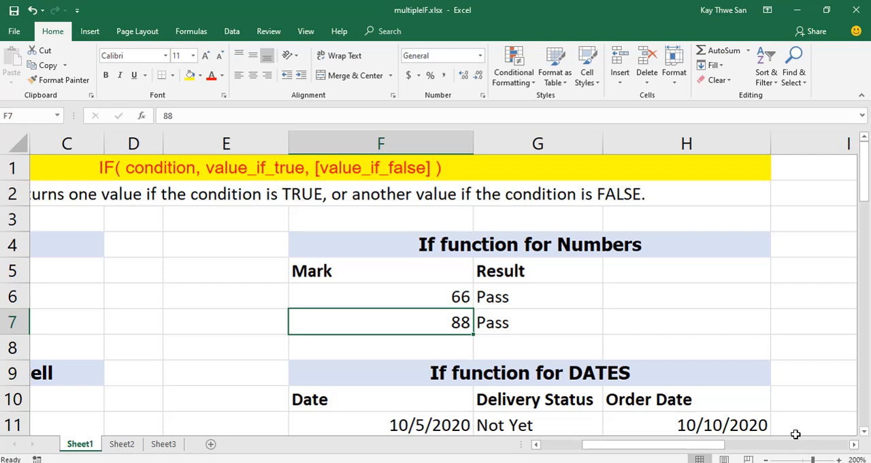
text(22)
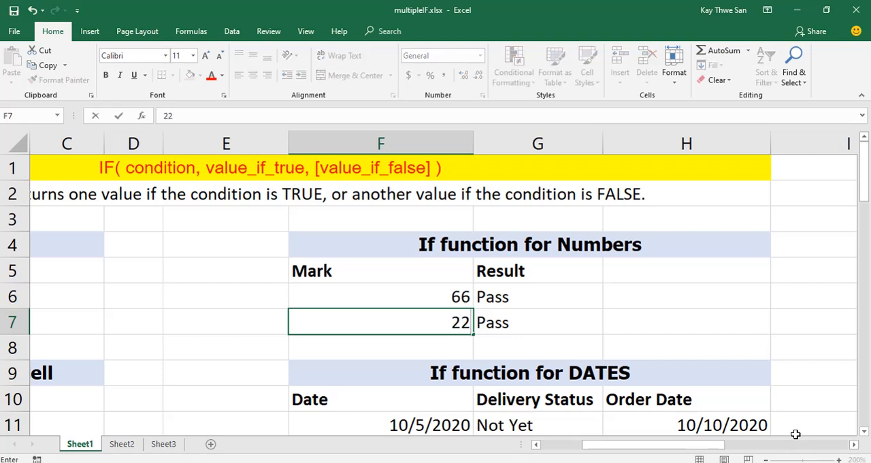
key(Return)
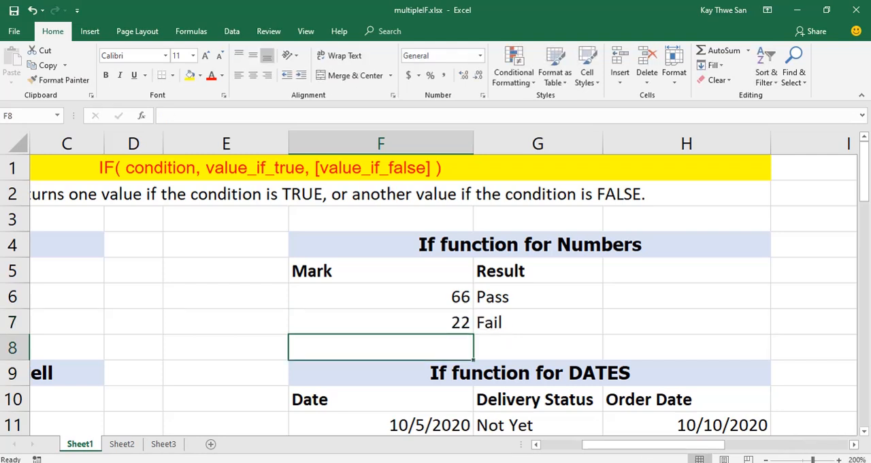
Display the sheet's formulas to examine the IF formulas in the Result column, and switch back to showing values.
click(535, 299)
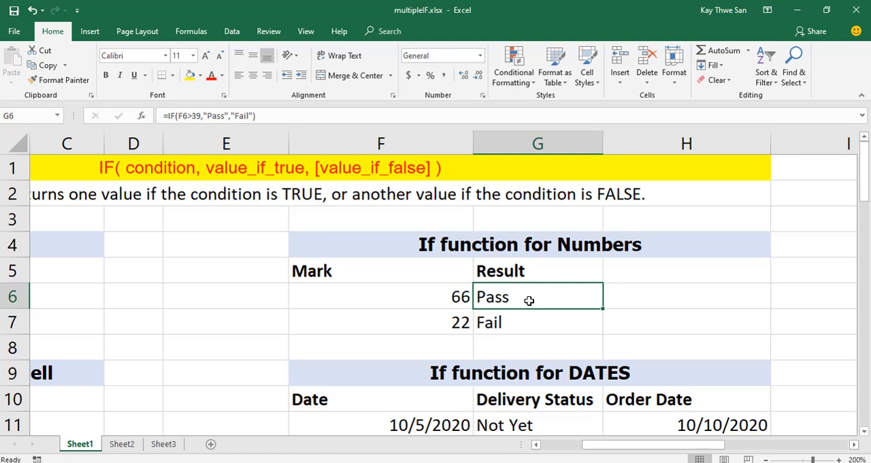
click(193, 32)
click(585, 52)
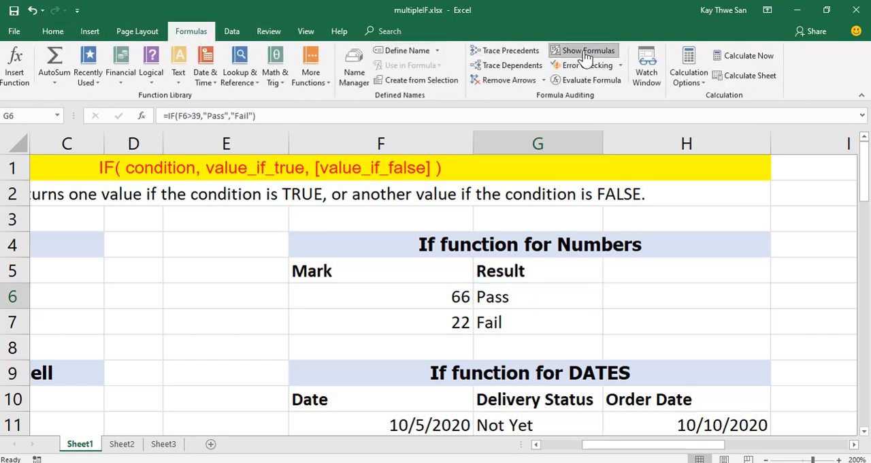
click(854, 444)
click(854, 444)
click(854, 444)
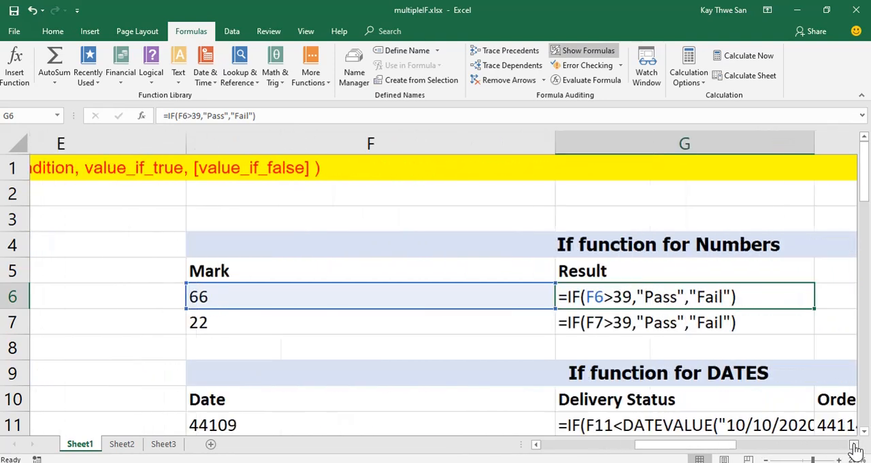
click(854, 444)
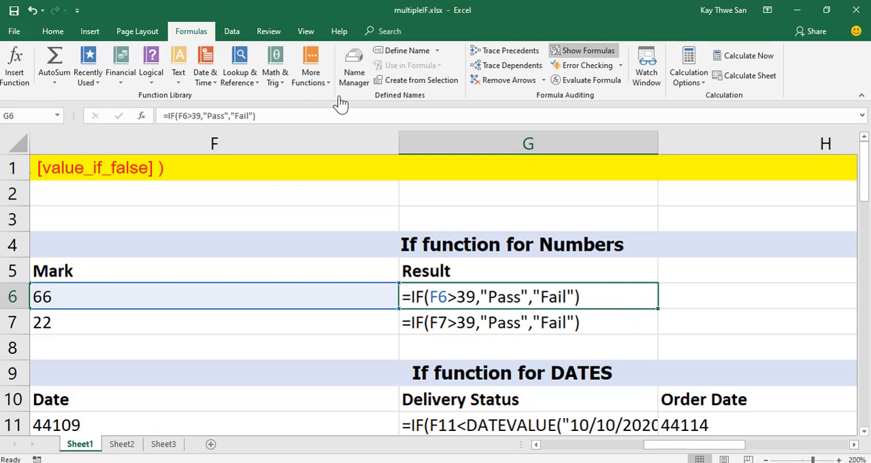
click(588, 51)
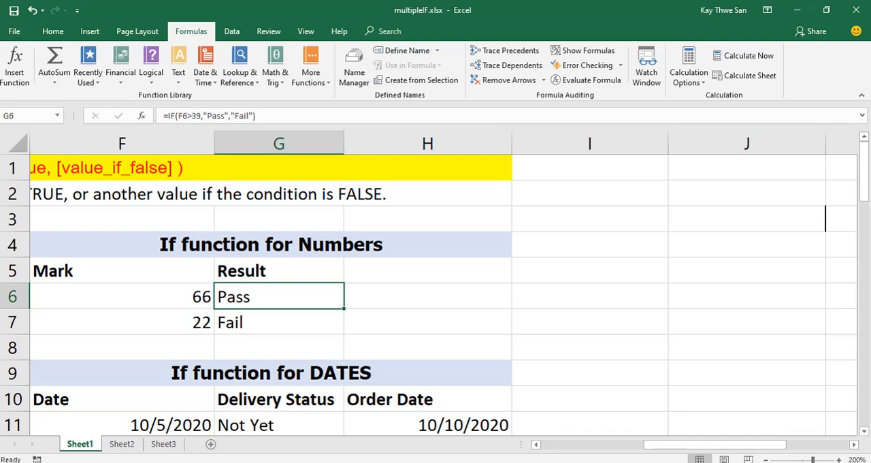
Clear the existing initials in B6:B7 of the "If function for TEXT" table.
click(536, 445)
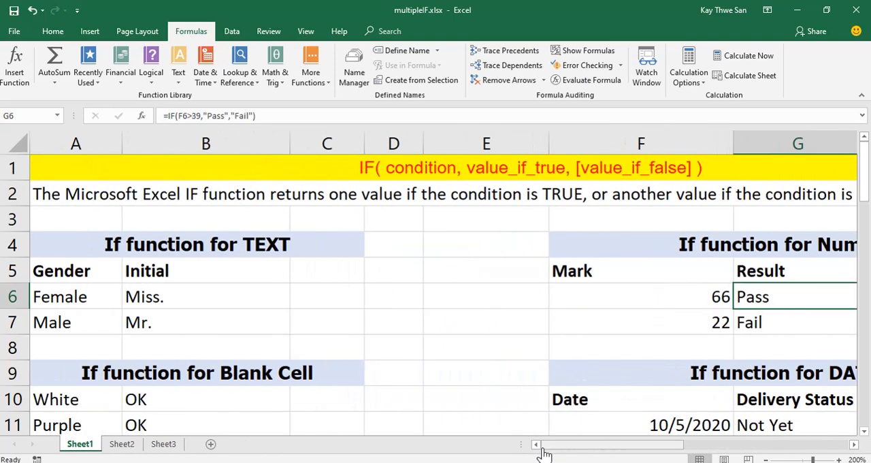
click(164, 298)
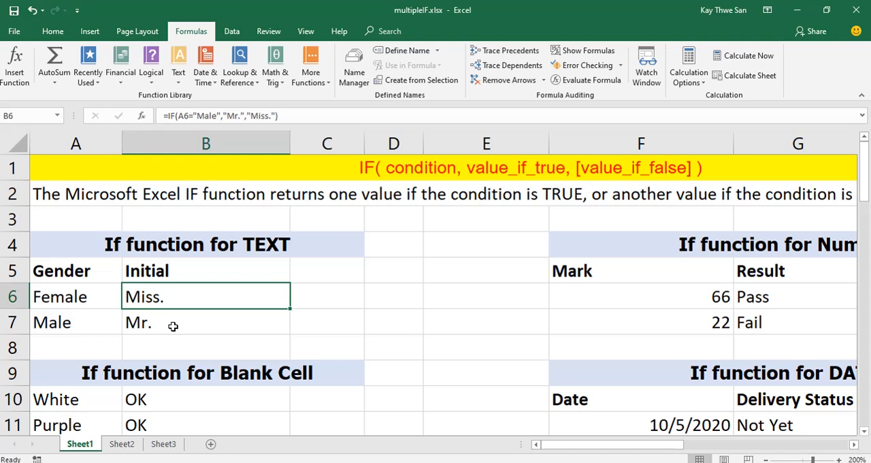
drag(172, 298, 171, 317)
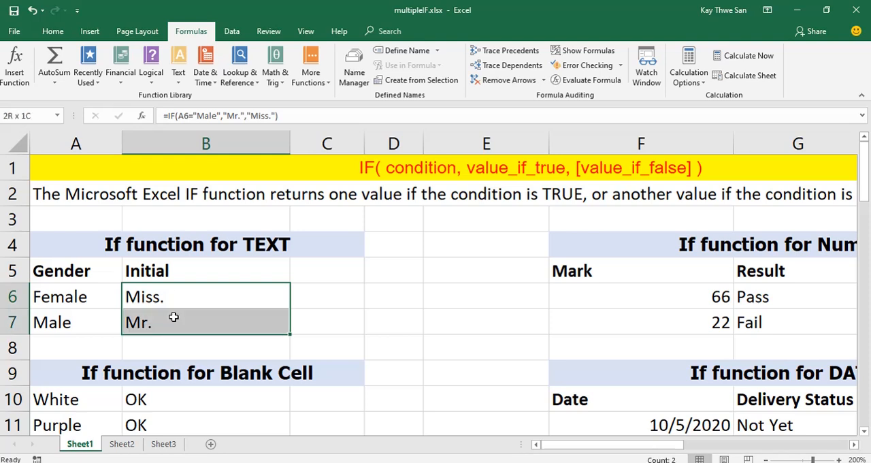
key(Delete)
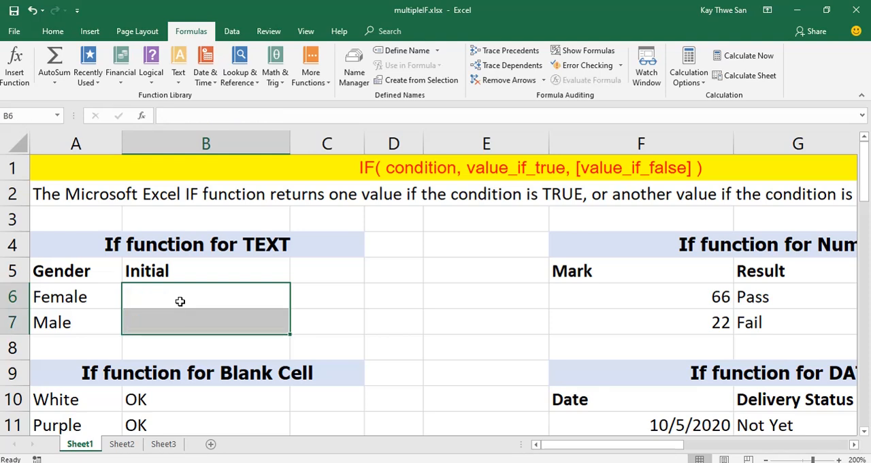
Enter =IF(A6="Female","Miss","Mr") in B6 and fill the formula down to B7.
click(179, 301)
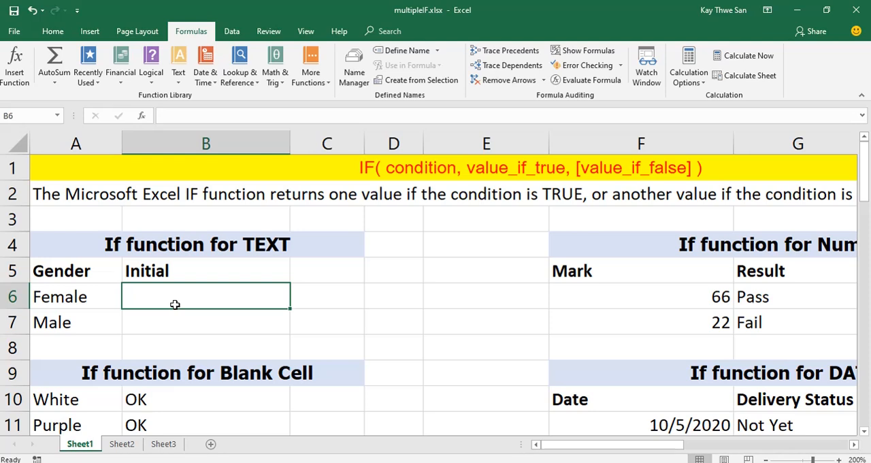
text(=)
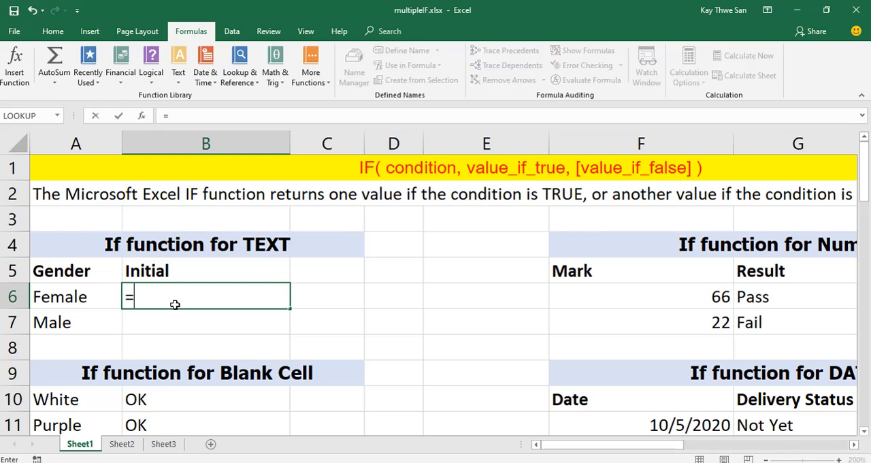
text(if()
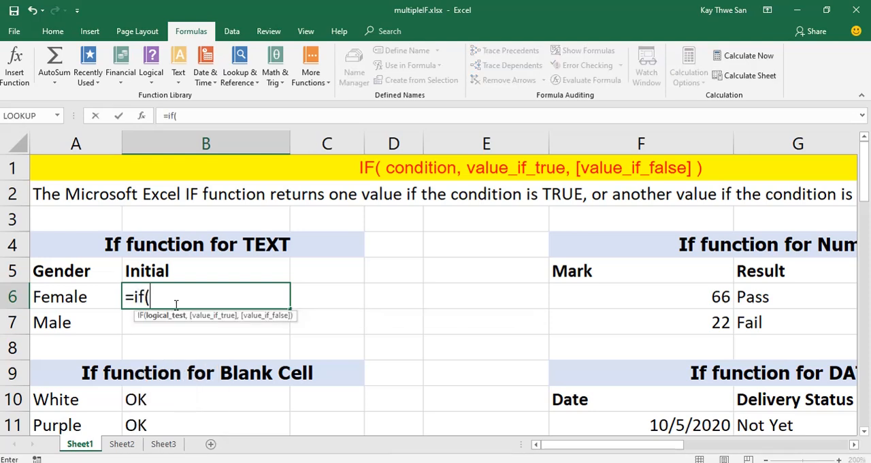
click(90, 295)
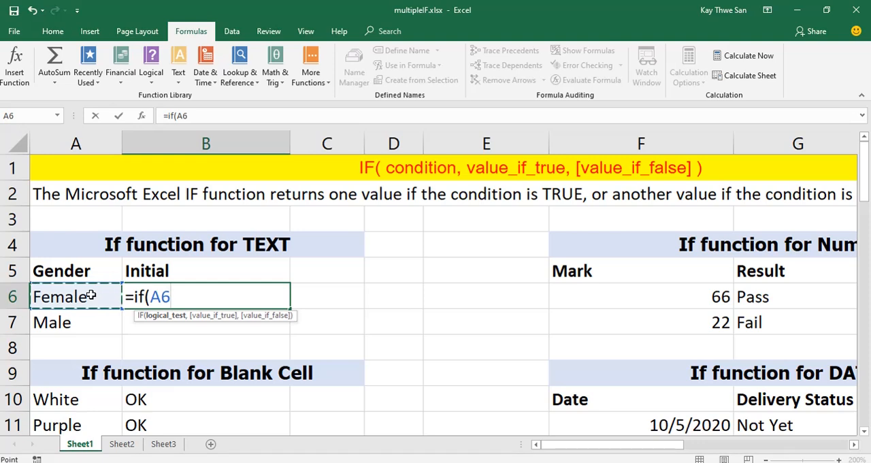
text(=")
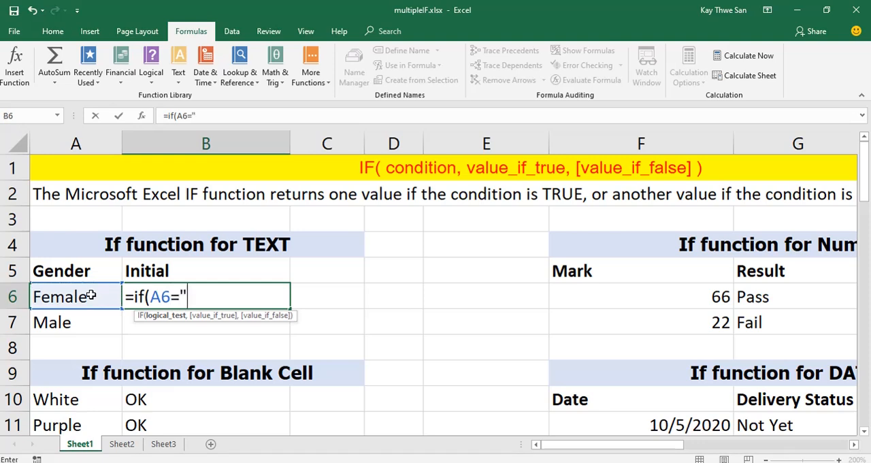
text(Female)
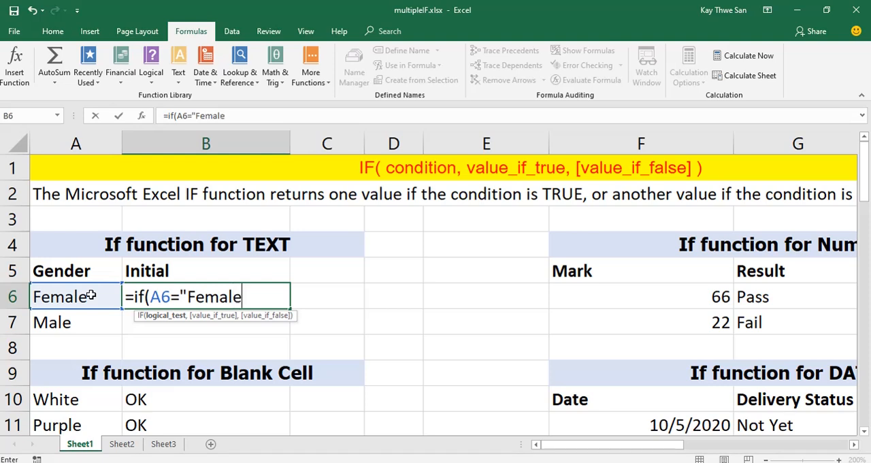
text(",)
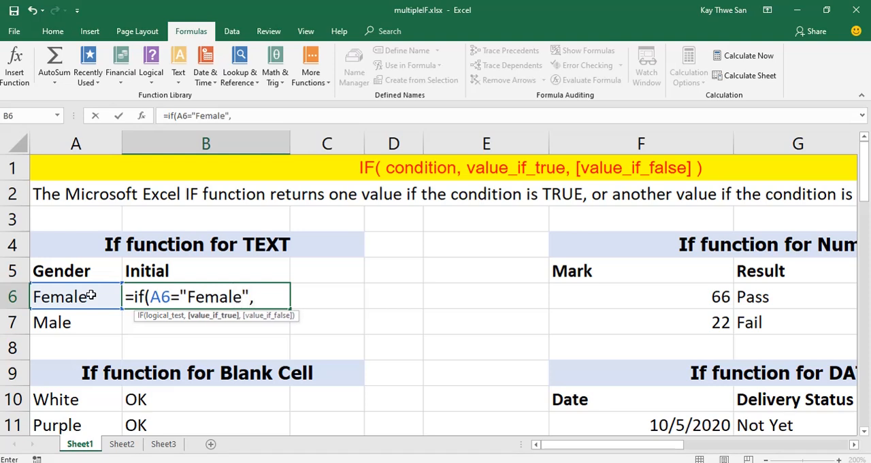
text("Miss)
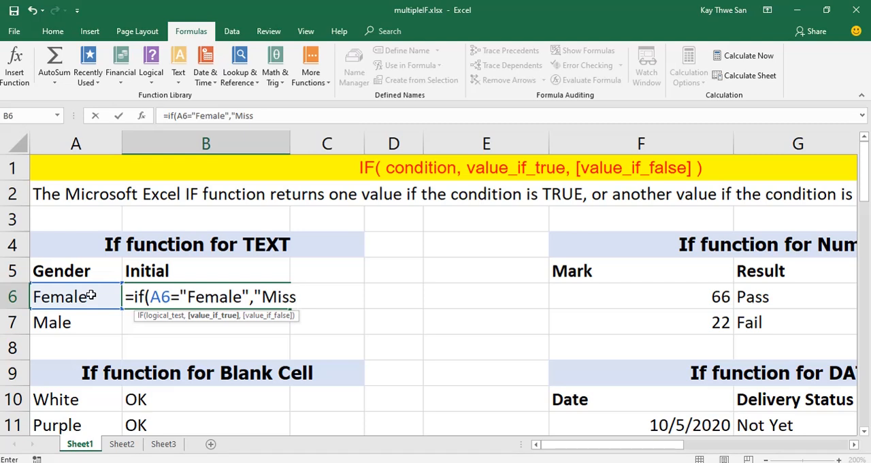
text(",)
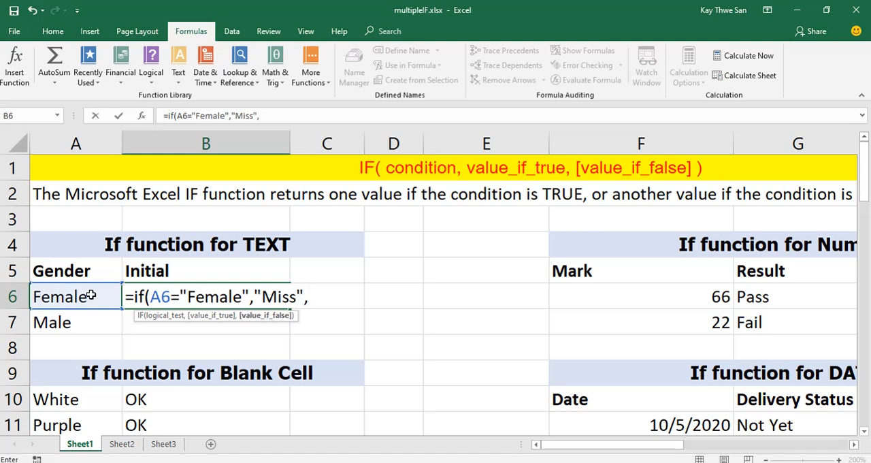
text("Mr"))
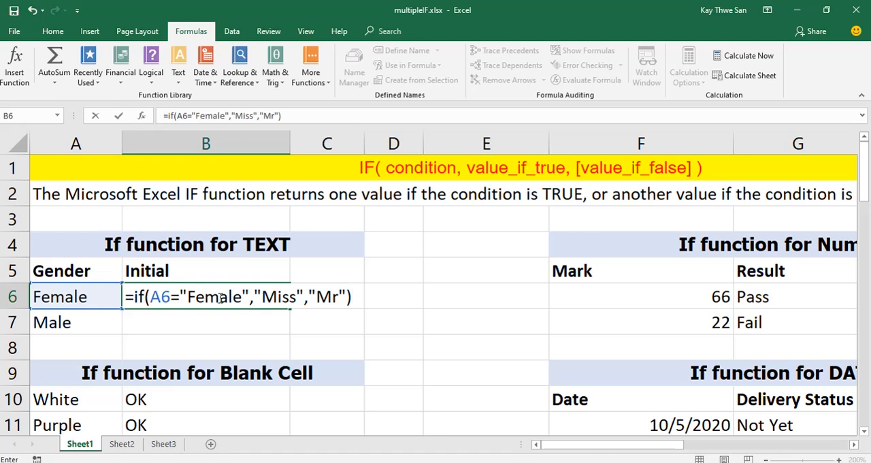
click(119, 117)
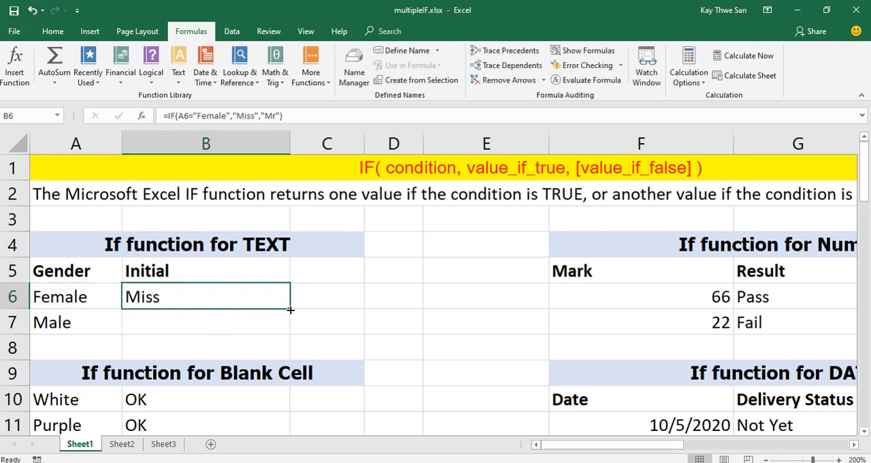
drag(290, 309, 291, 331)
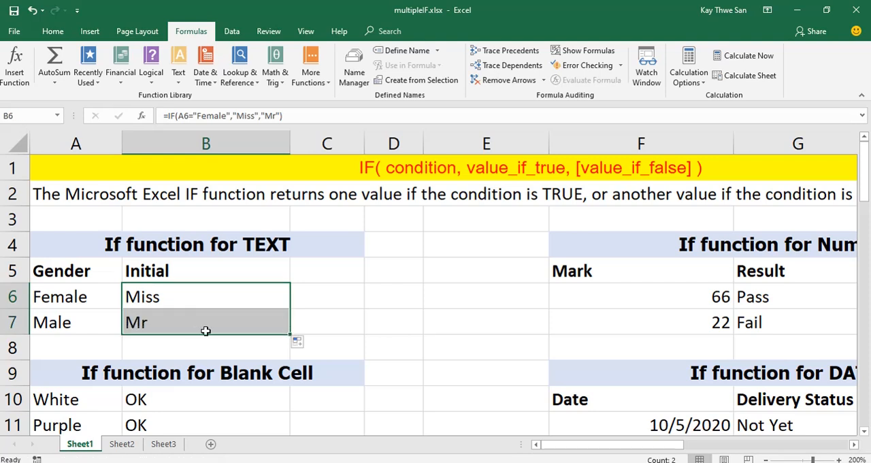
Change the gender in A6 to Male and in A7 to Female.
click(96, 297)
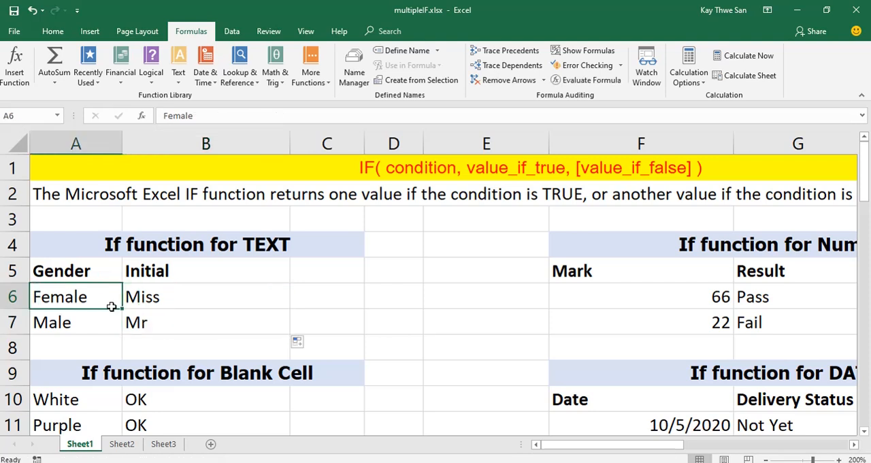
text(Male)
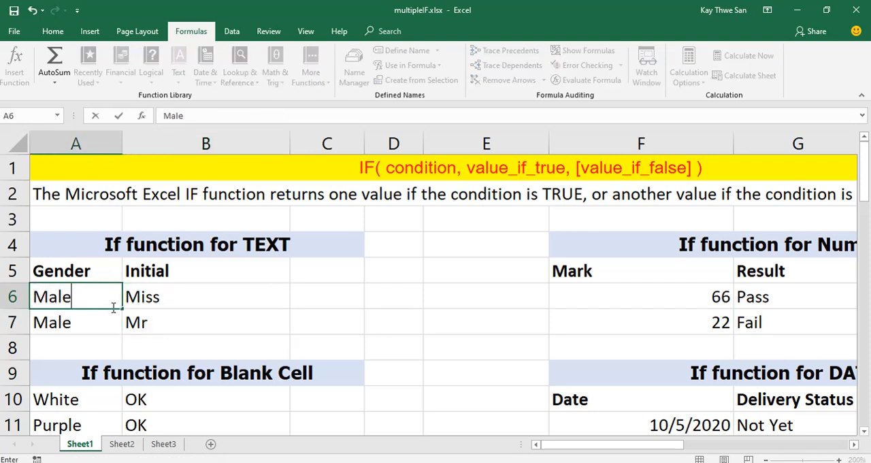
key(Return)
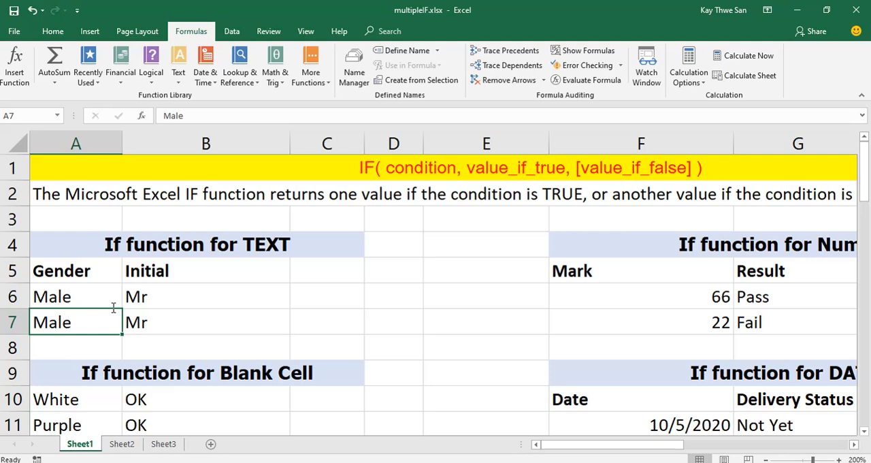
text(Female)
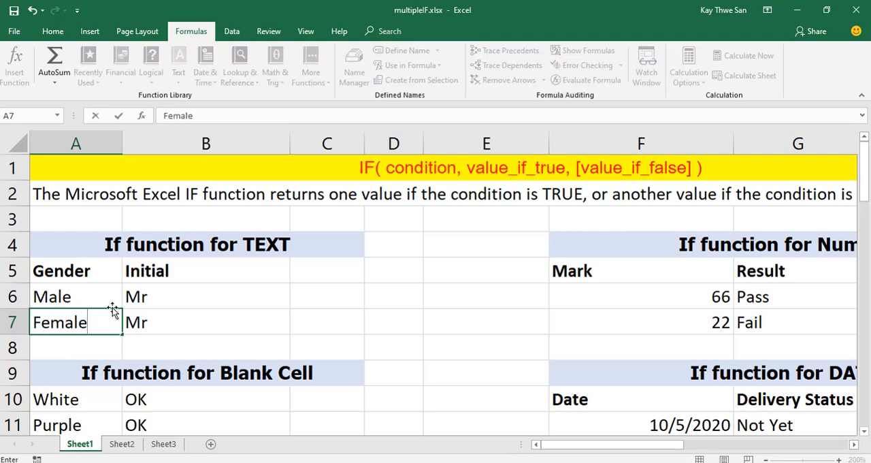
key(Return)
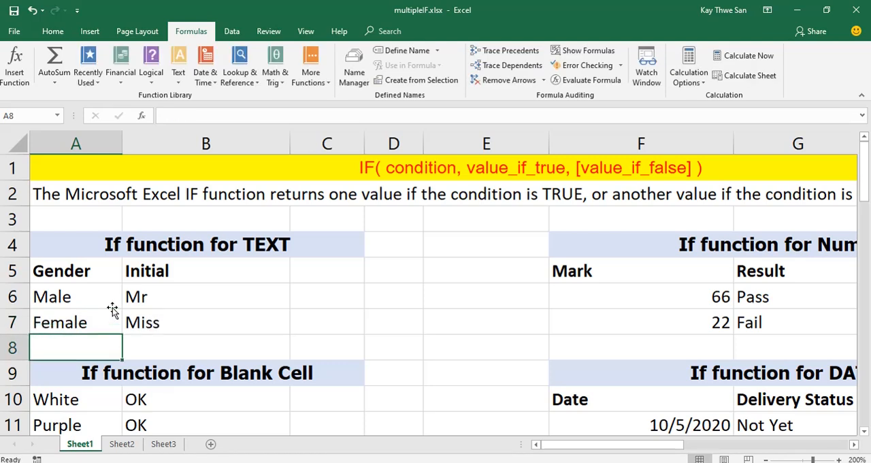
Compare the IF formulas in B6 and G6, and display the sheet's formulas briefly before switching back to values.
click(162, 300)
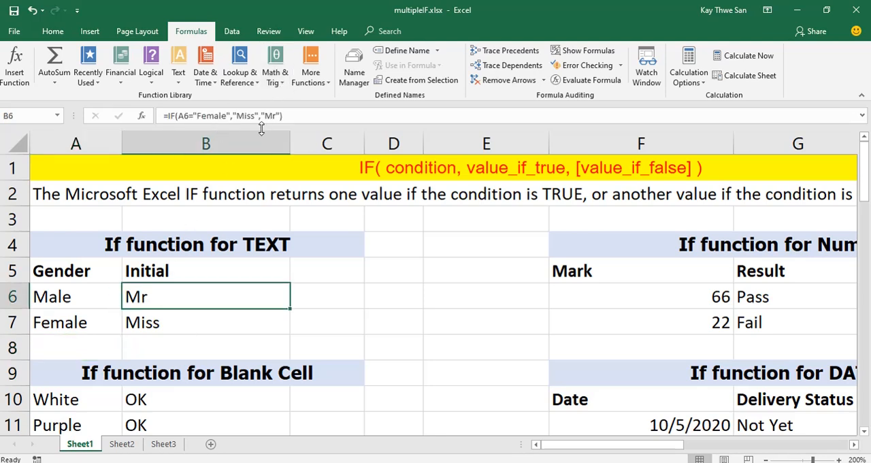
click(766, 293)
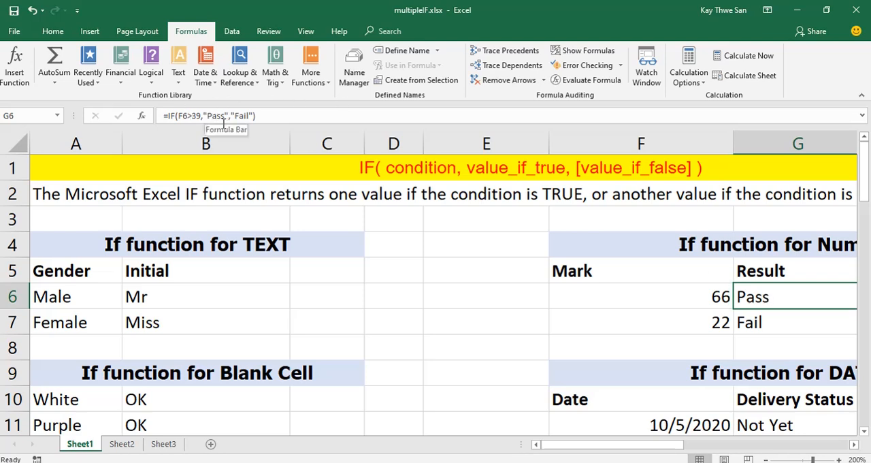
click(243, 295)
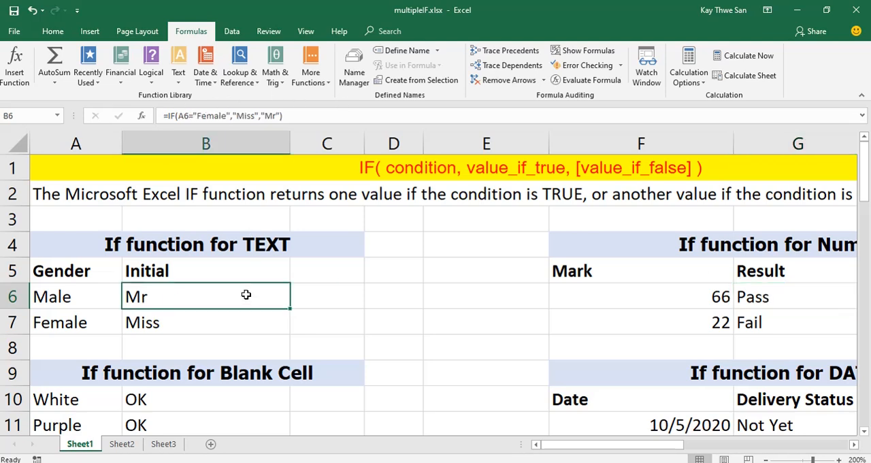
click(572, 54)
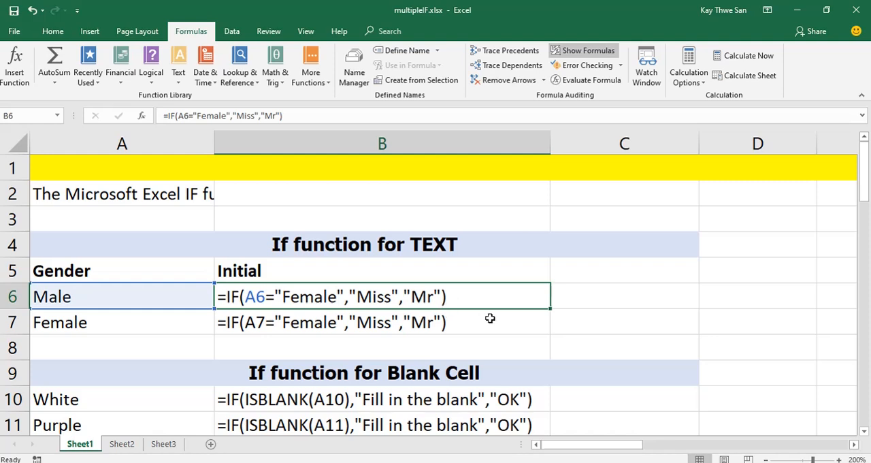
click(577, 51)
Clear the existing results in B10:B15 of the "If function for Blank Cell" table.
scroll(352, 293, down, 2)
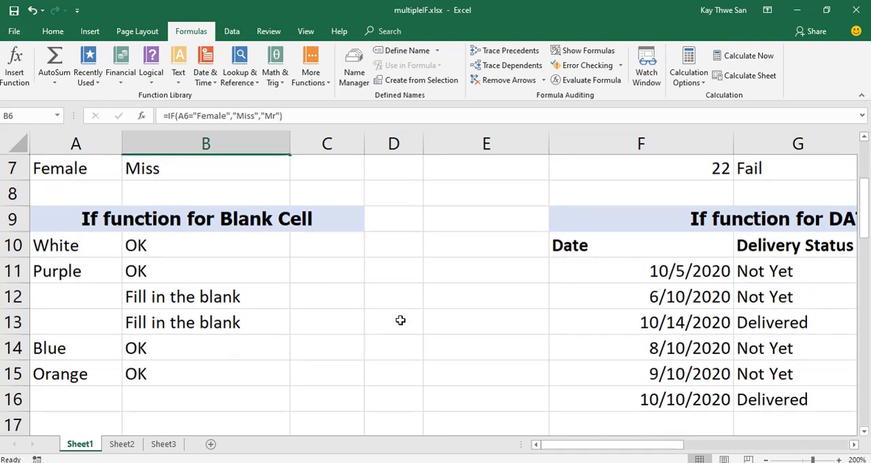
click(227, 248)
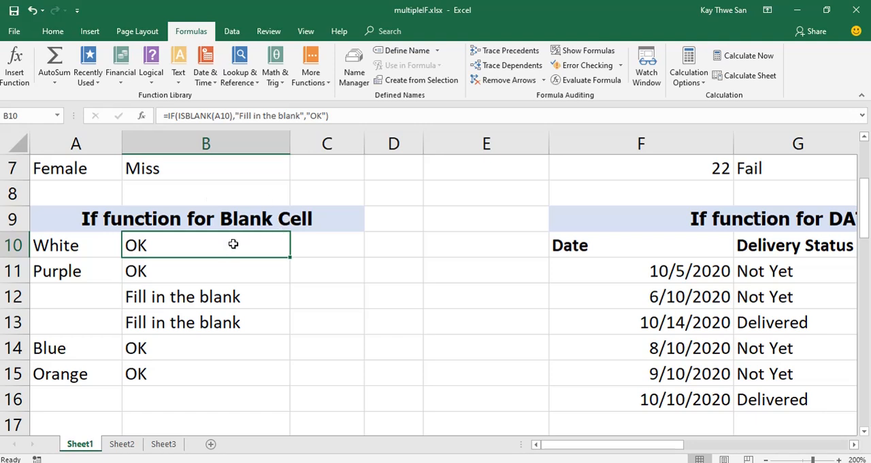
drag(233, 244, 239, 370)
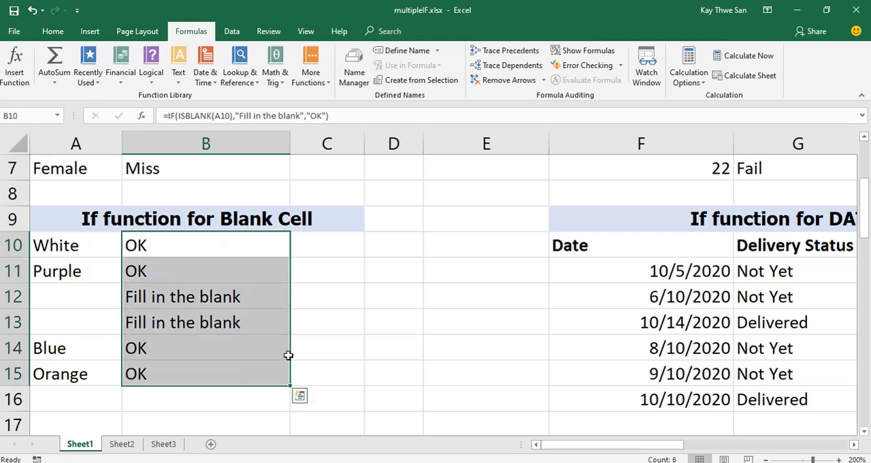
key(Delete)
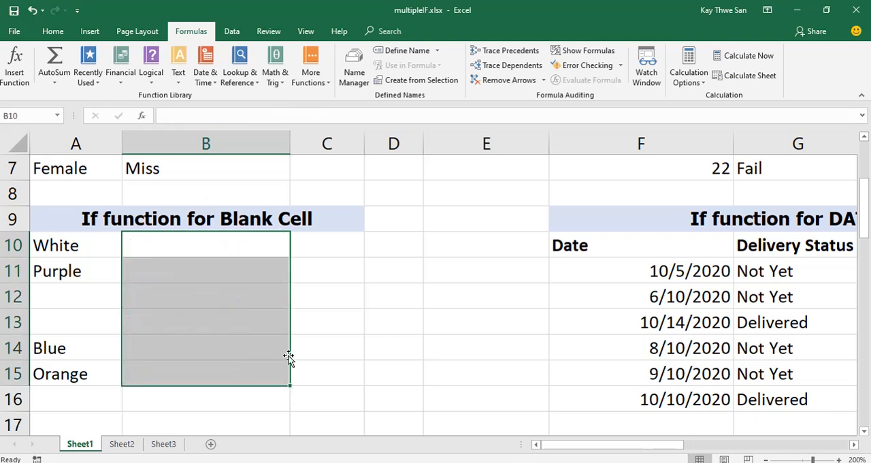
Start an IF formula in B10 that uses ISBLANK(A10) as its logical test.
click(178, 240)
text(=)
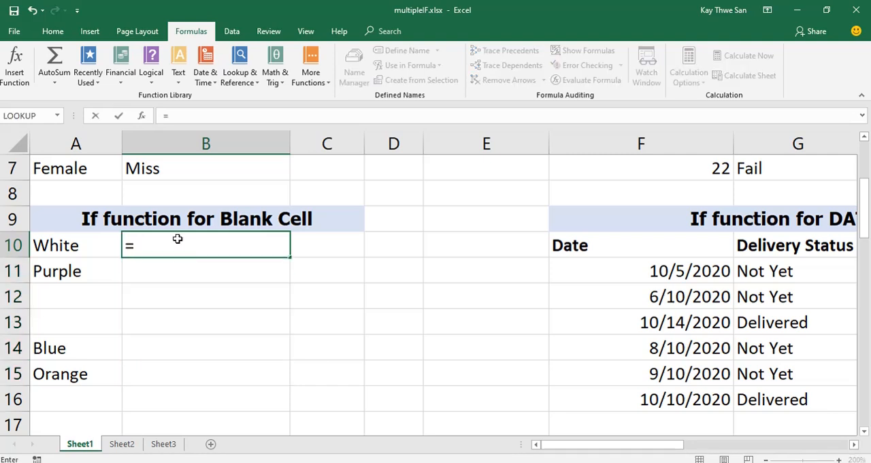
text(if()
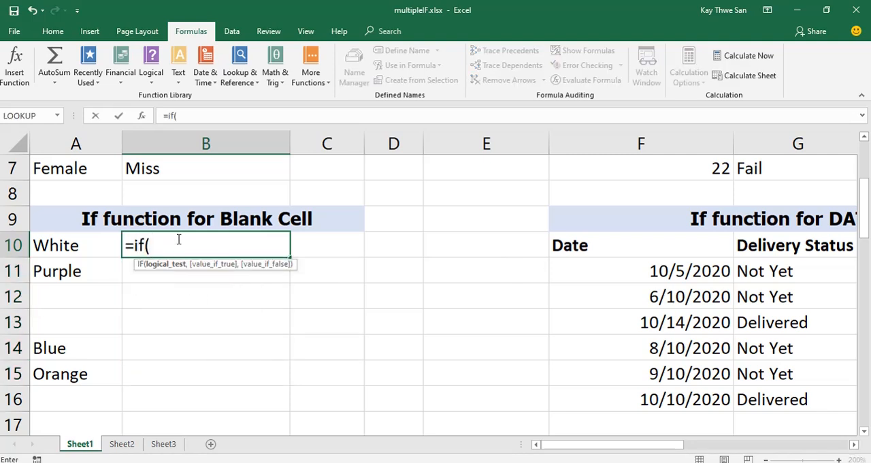
text(is)
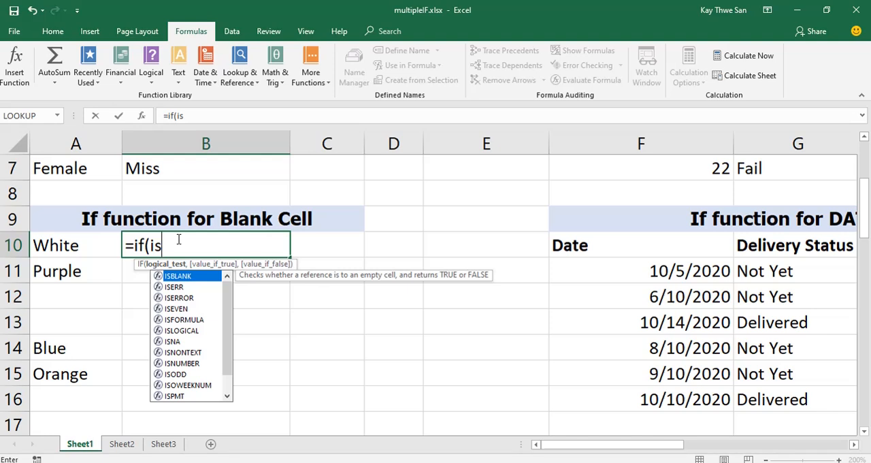
text(b)
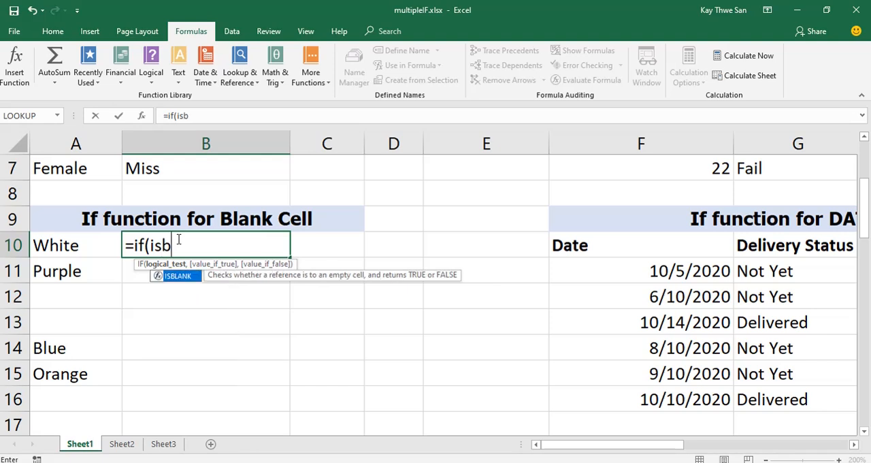
text(lank)
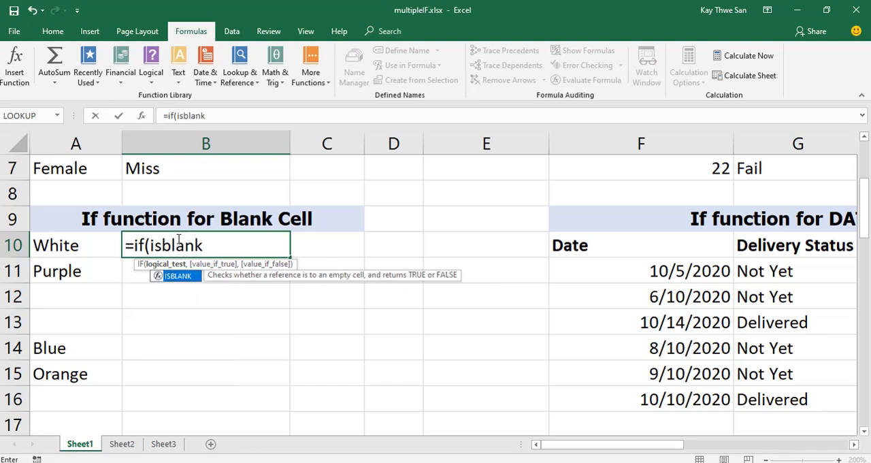
text(()
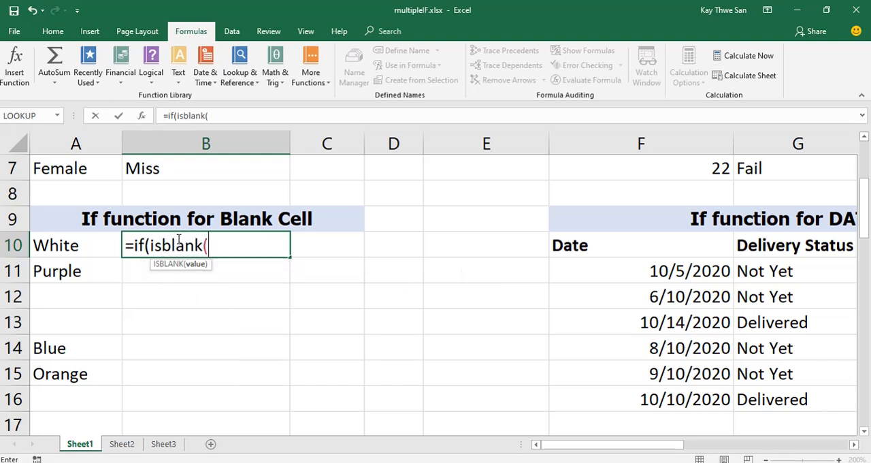
click(87, 247)
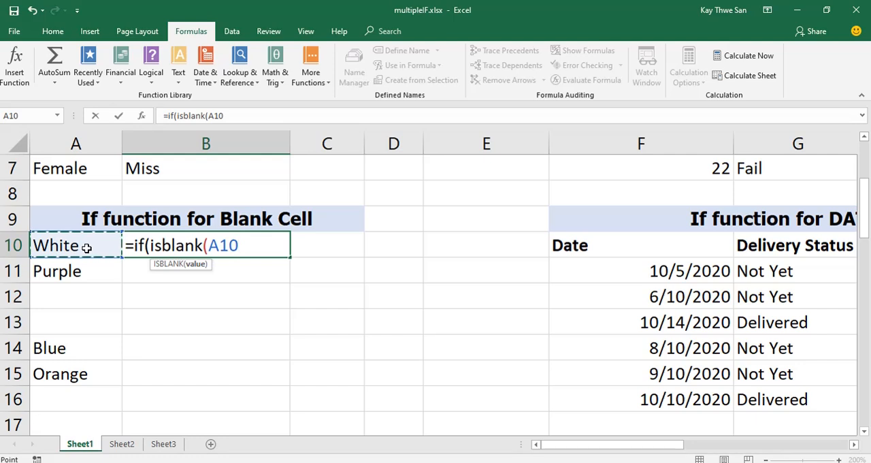
text())
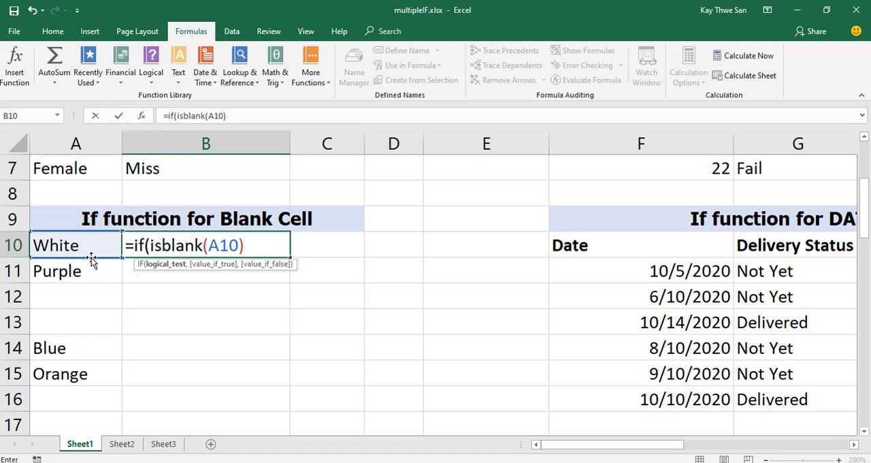
text(,)
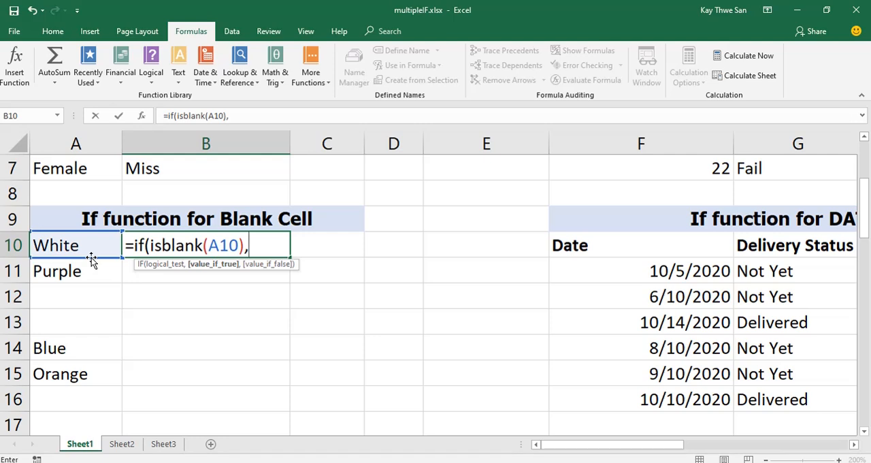
text("OK",)
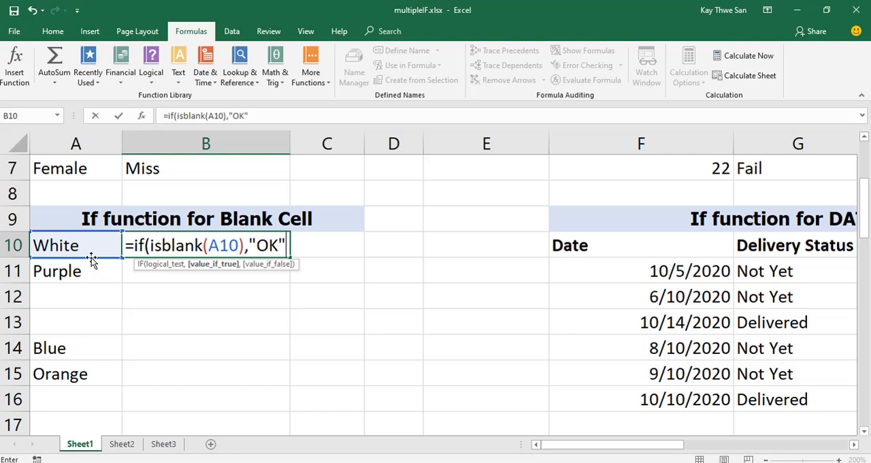
text(")
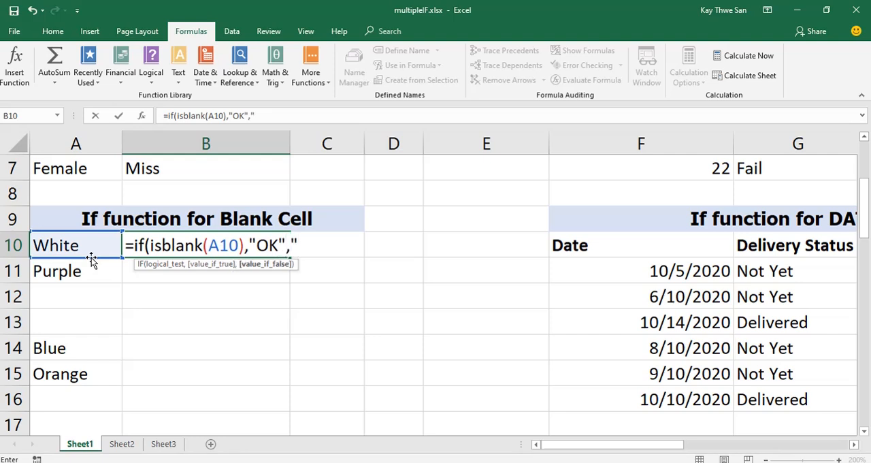
key(BackSpace)
key(BackSpace)
key(BackSpace)
key(BackSpace)
key(BackSpace)
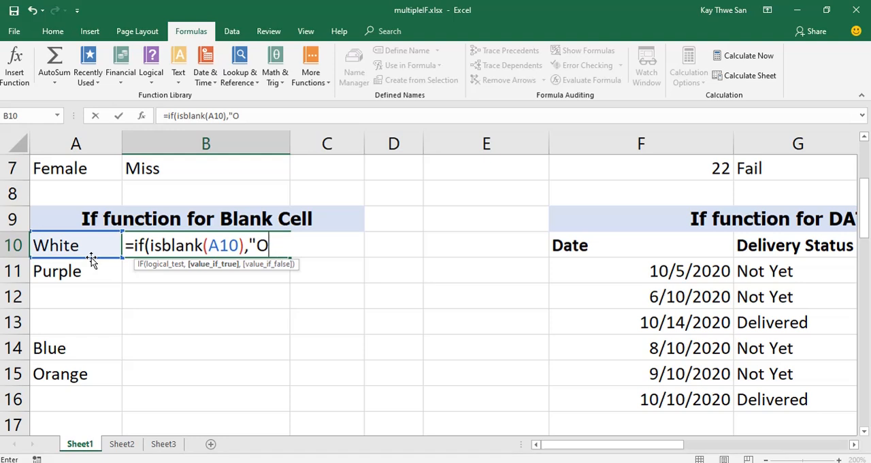
Complete B10's formula with "Fill in the blank" as the true value and "OK" as the false value, and fill it down to B15.
text(Fill in the)
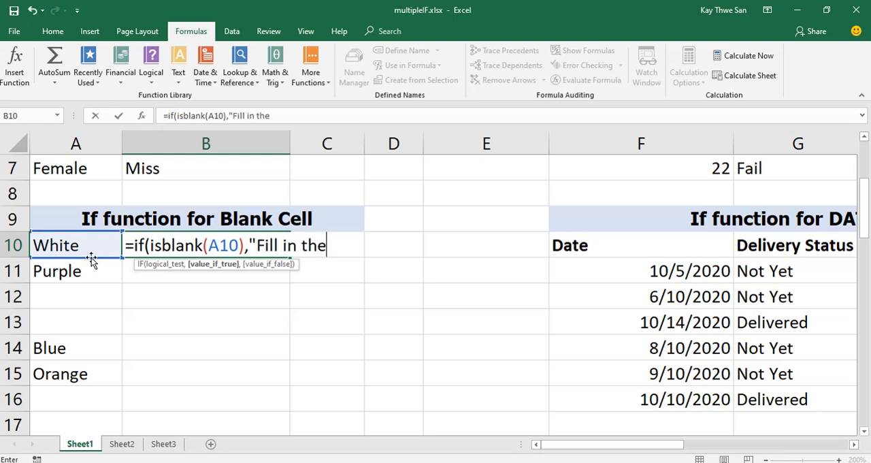
text( blank)
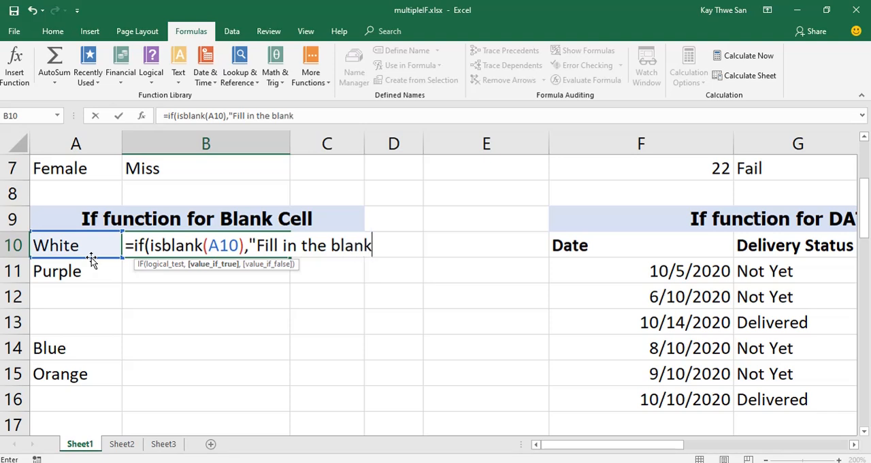
text(",)
text(")
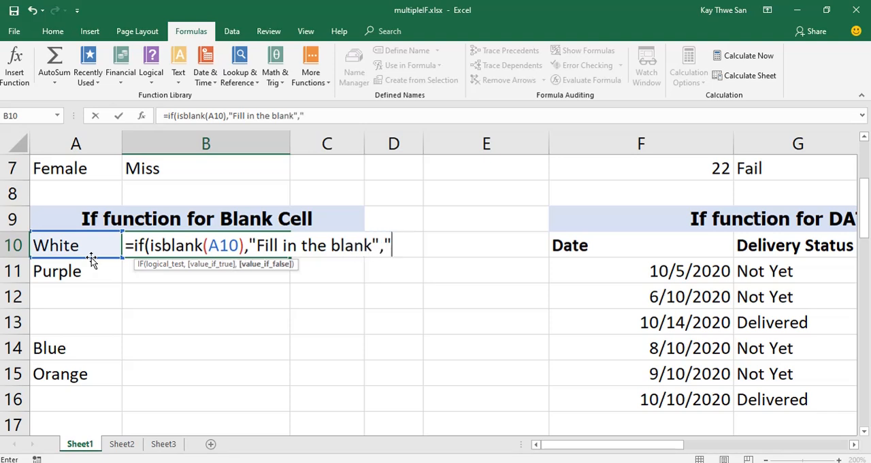
text(OK)
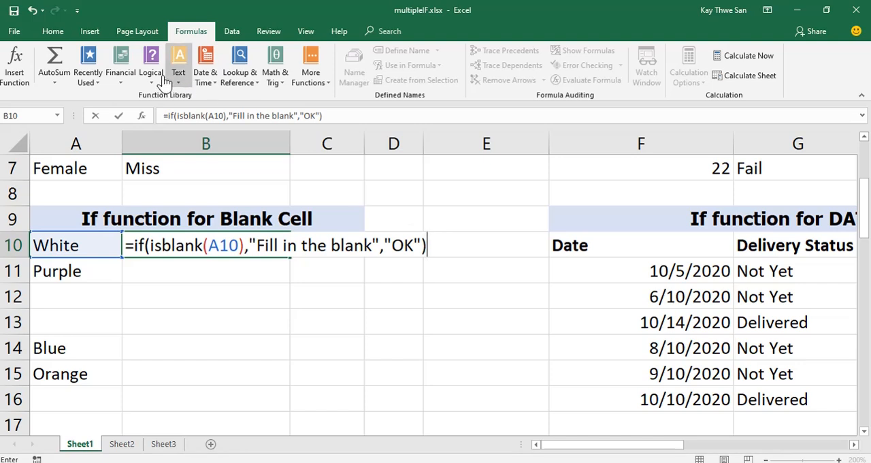
click(119, 116)
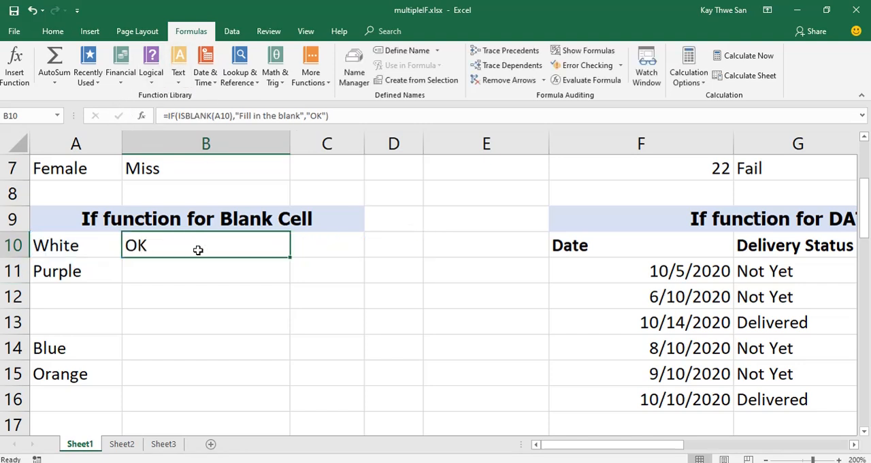
drag(290, 258, 279, 382)
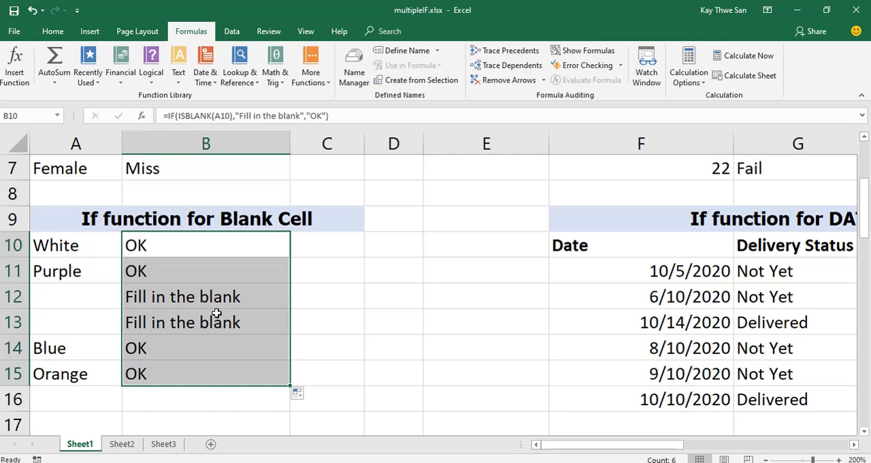
Delete the color in A11 and enter Green in the blank cell A13.
click(84, 275)
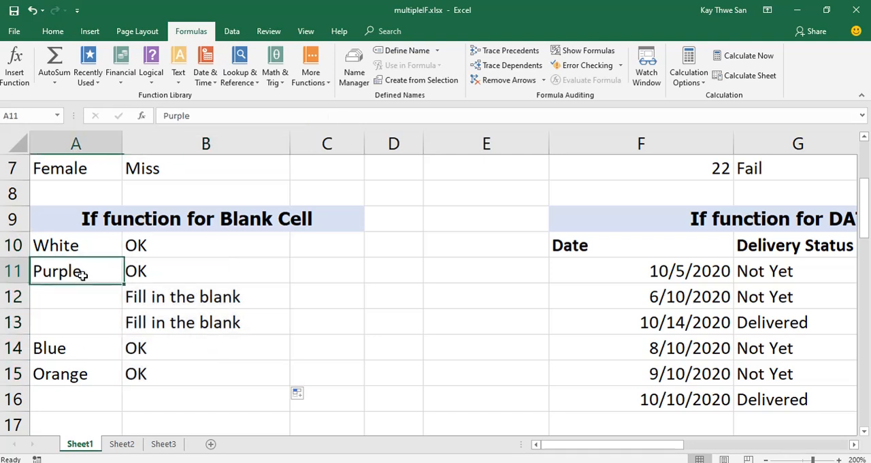
key(Delete)
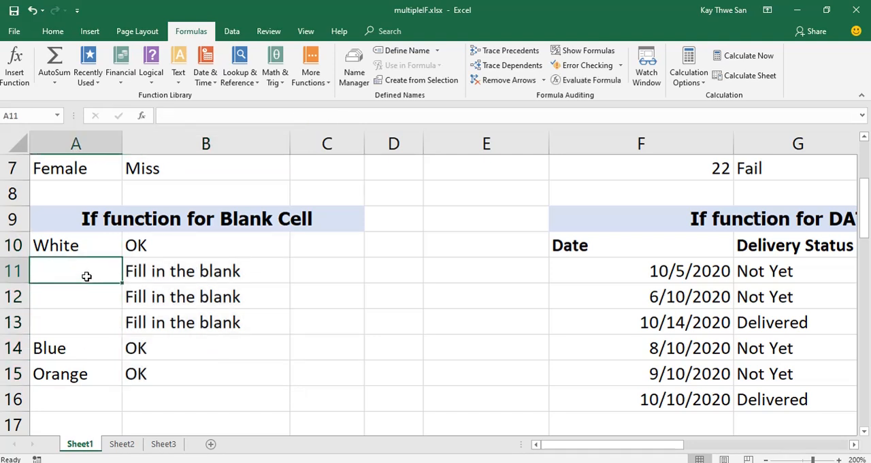
click(71, 323)
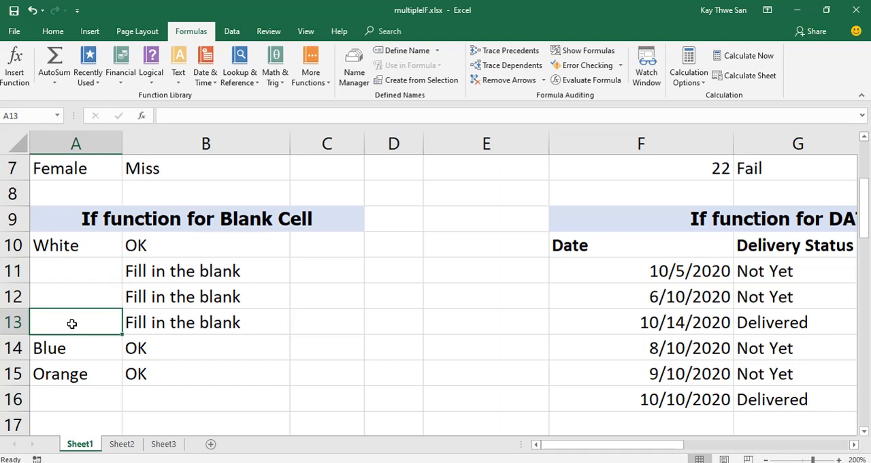
text(Green)
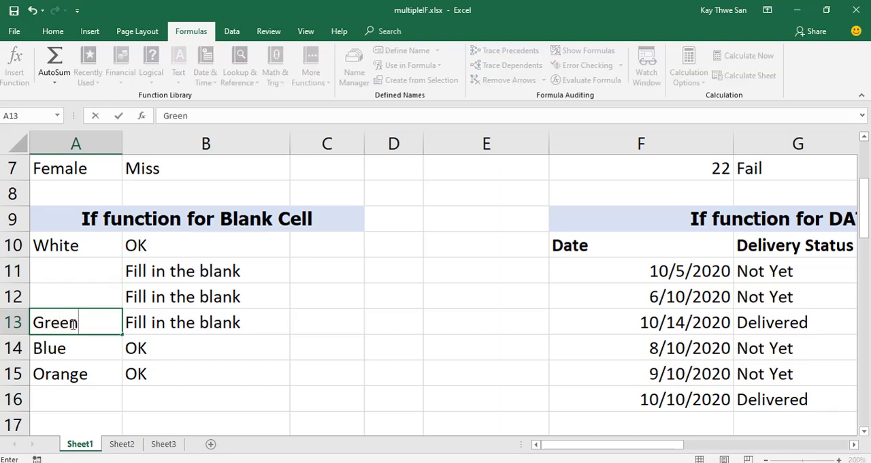
key(Return)
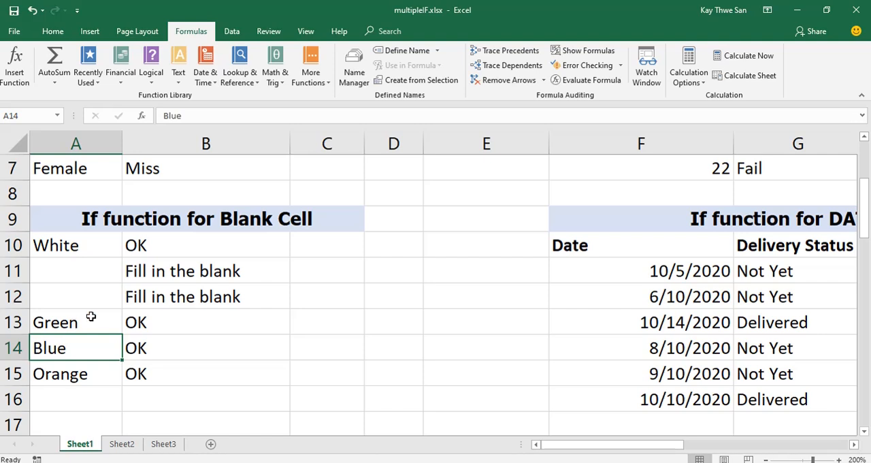
Inspect the ISBLANK formulas in B10:B15 by displaying the sheet's formulas, and switch back to values.
click(192, 243)
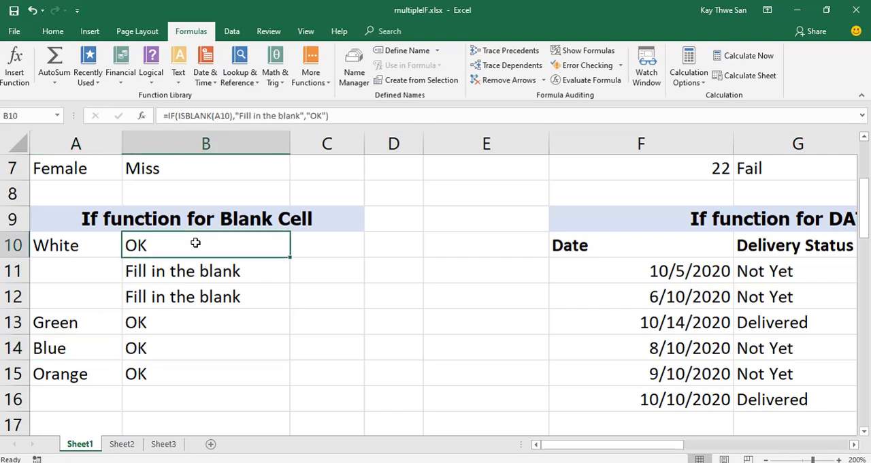
click(588, 51)
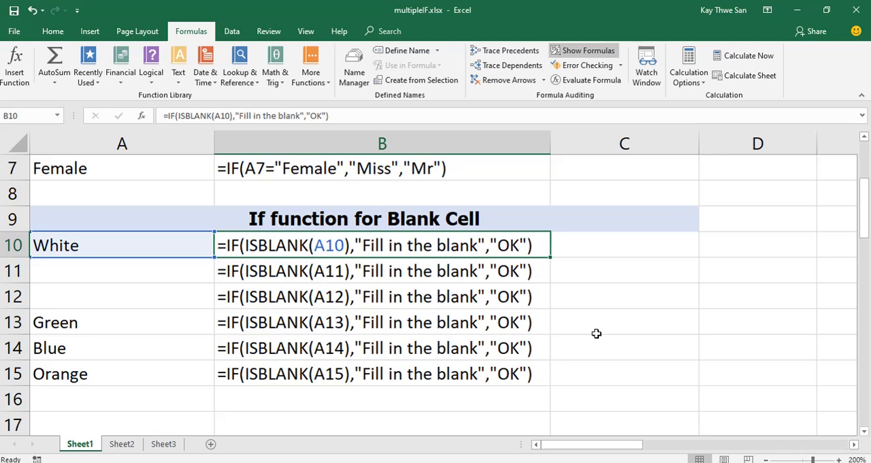
click(590, 51)
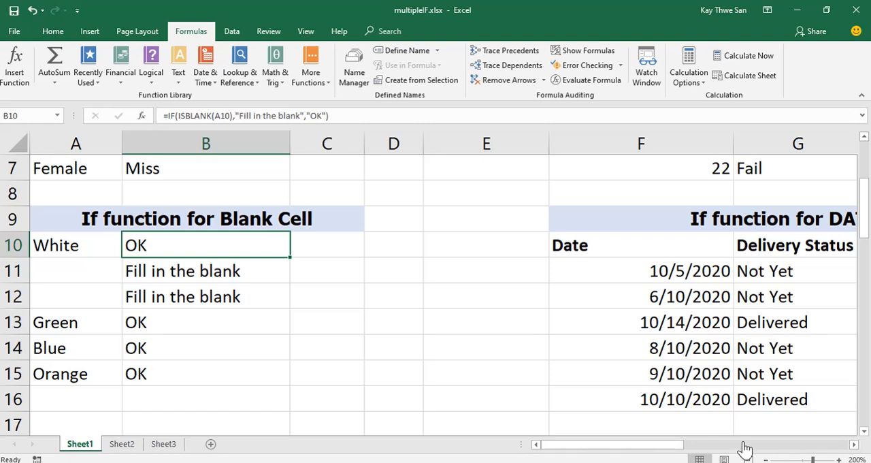
Clear the existing Delivery Status results in G11:G16 of the "If function for DATES" table.
click(854, 445)
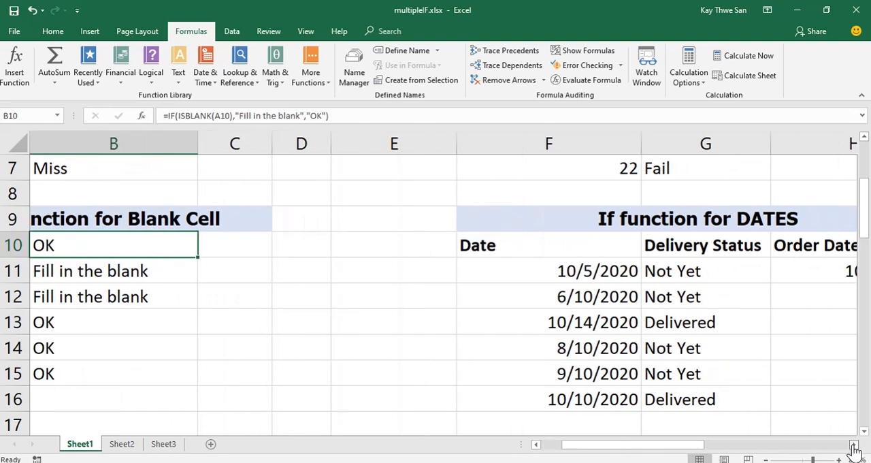
click(853, 445)
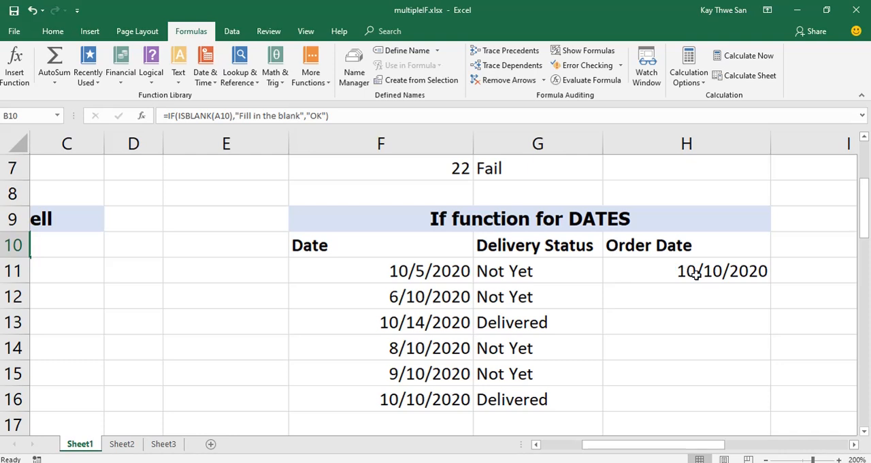
click(721, 275)
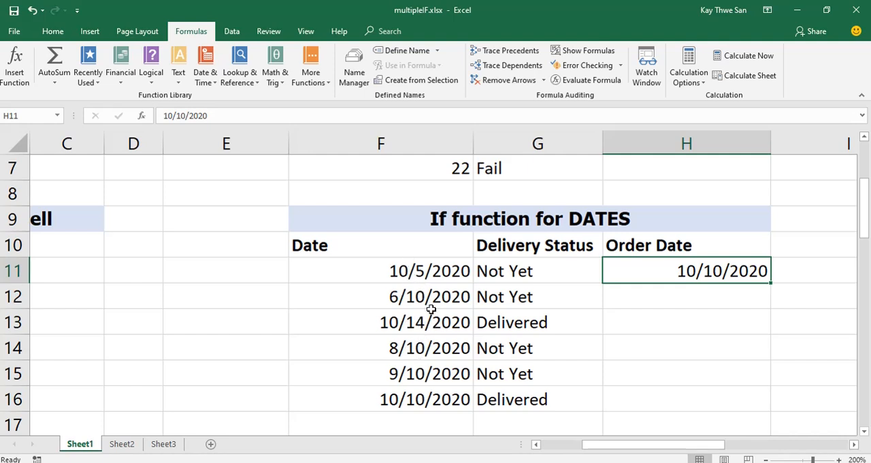
drag(518, 276, 538, 397)
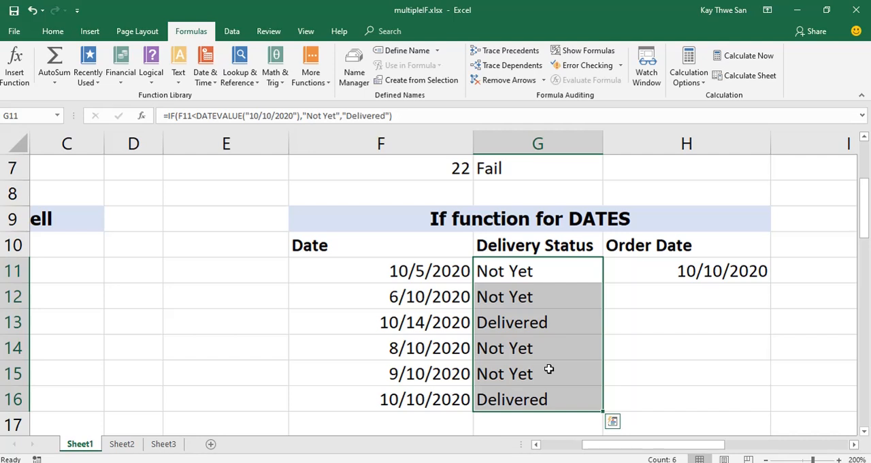
key(Delete)
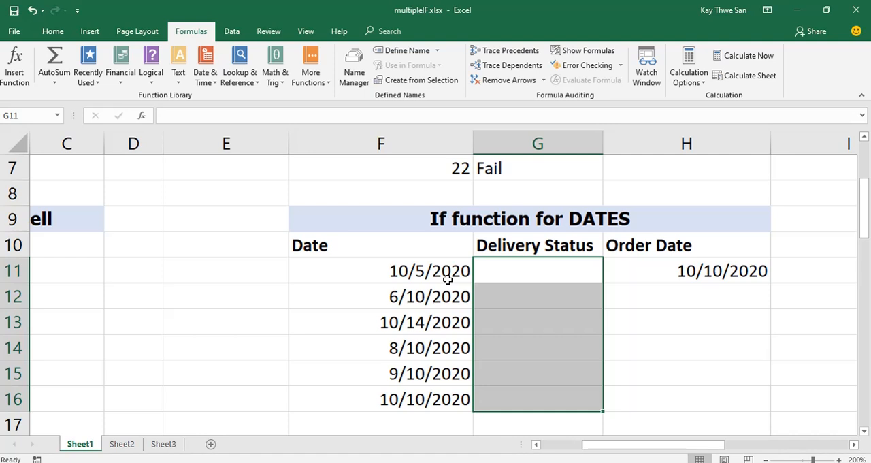
Start an IF formula in G11 whose logical test begins with a less-than comparison on the date in F11.
click(551, 270)
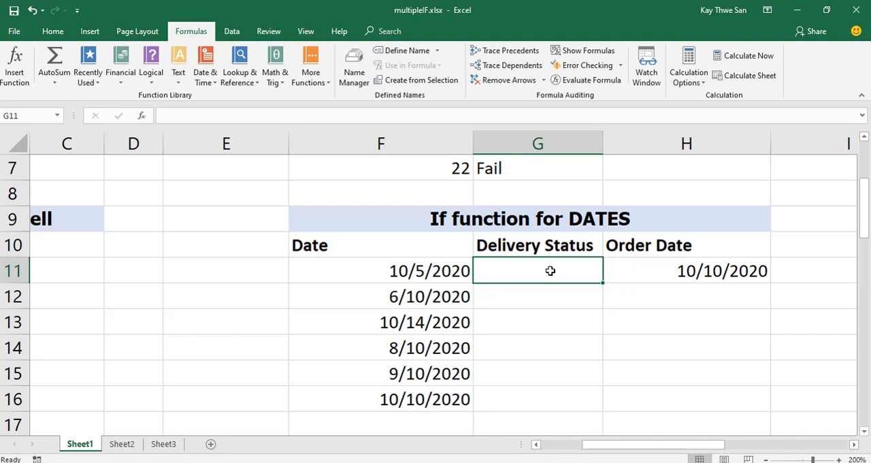
click(424, 402)
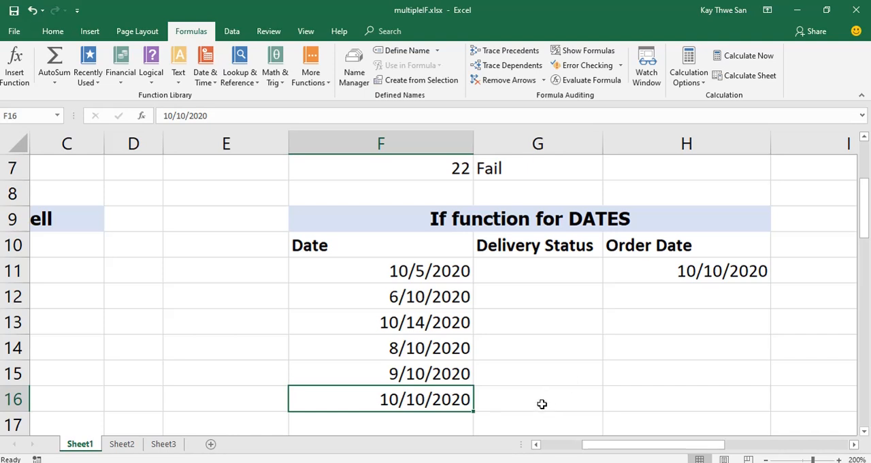
click(537, 271)
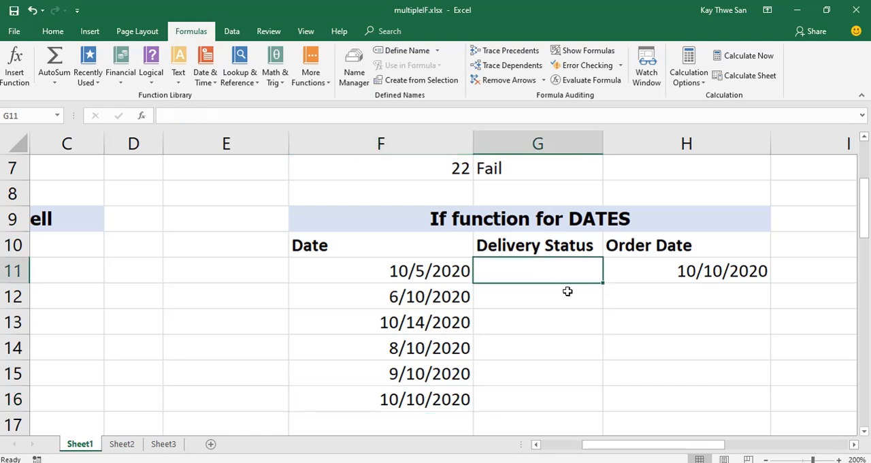
text(=if)
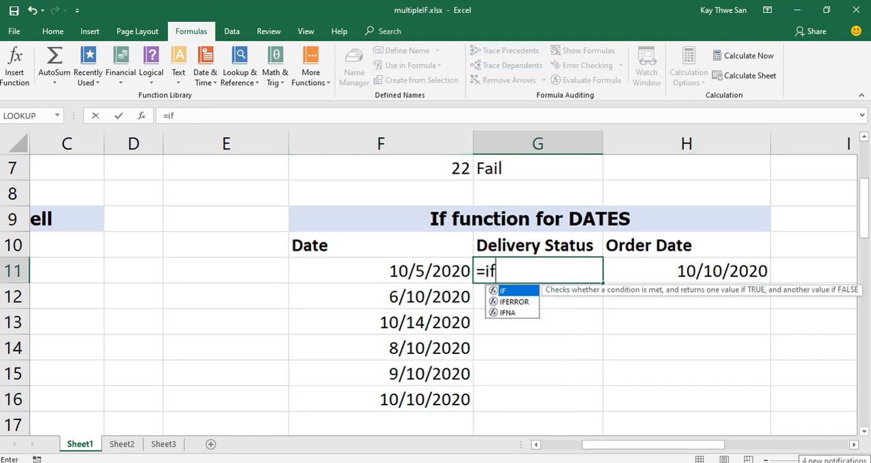
text(()
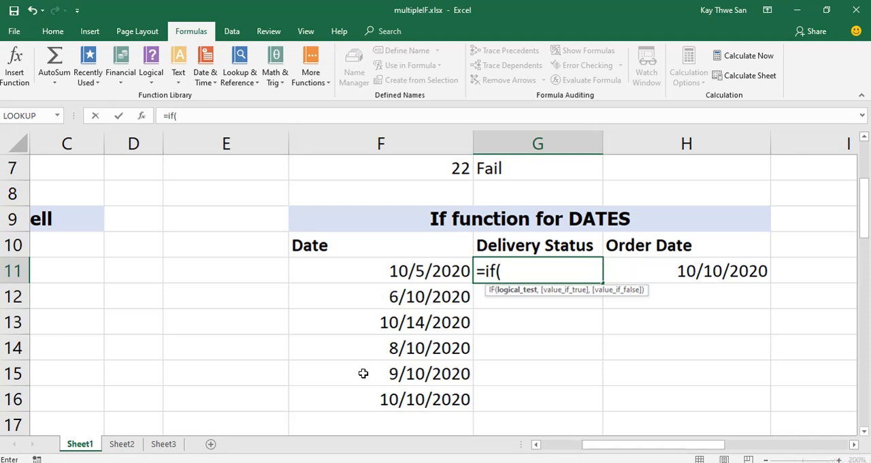
click(434, 271)
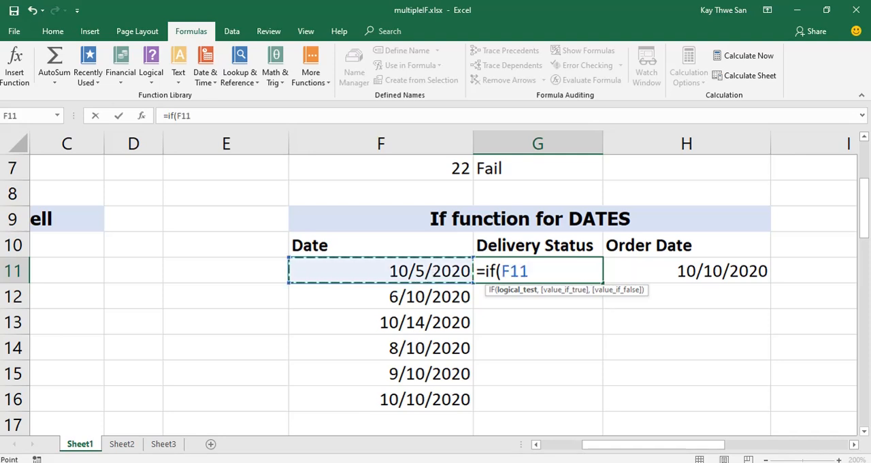
text(<)
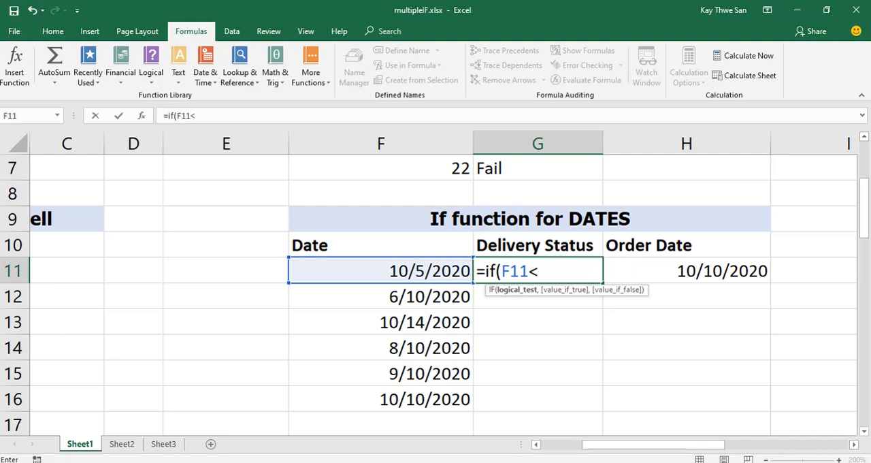
text(dateva)
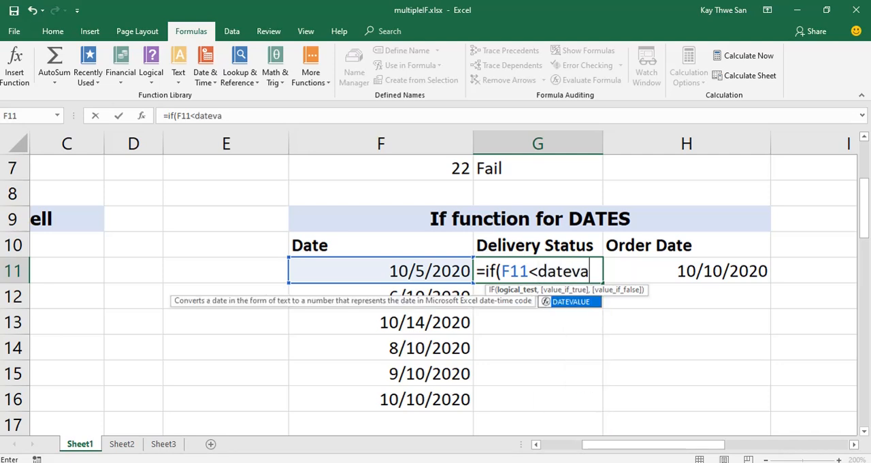
text(lue)
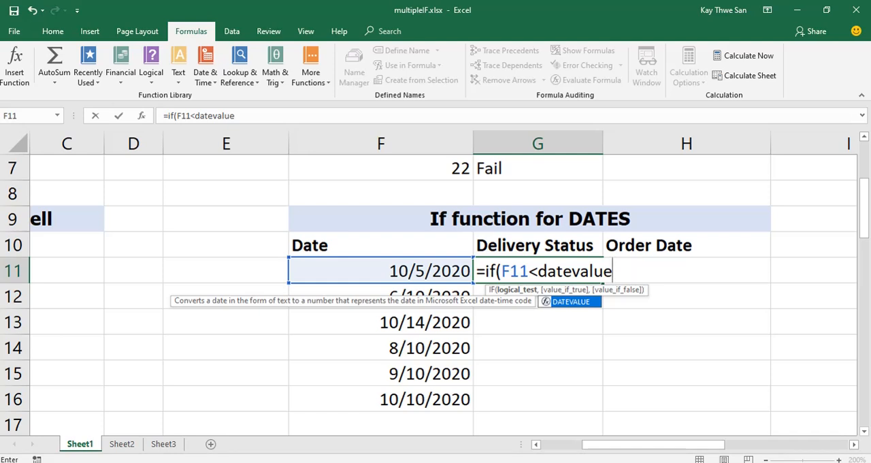
Complete the logical test in G11's formula by comparing against DATEVALUE("10/10/2020").
text(()
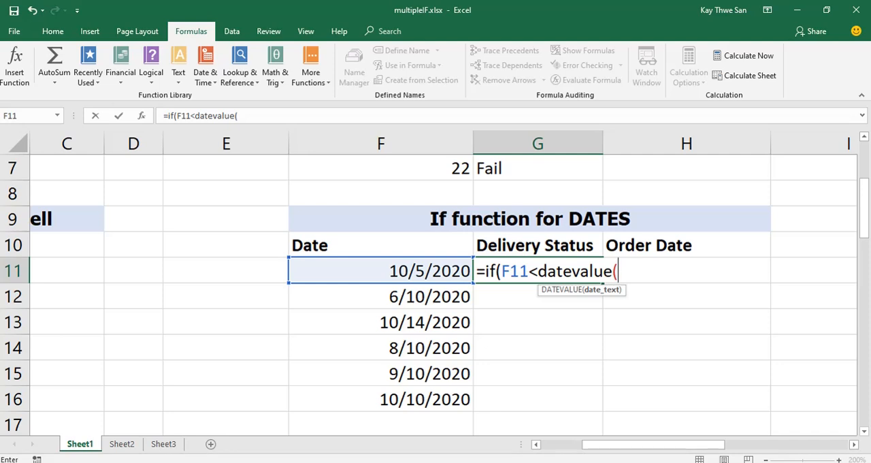
text("10/10)
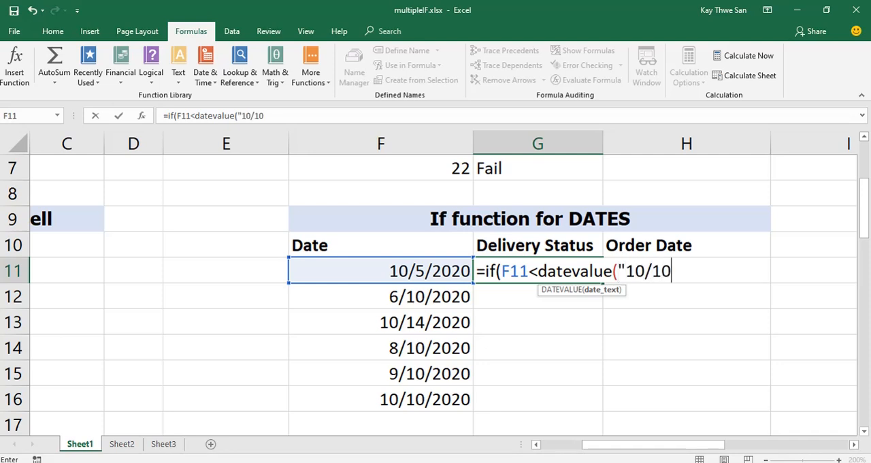
text(/2020")
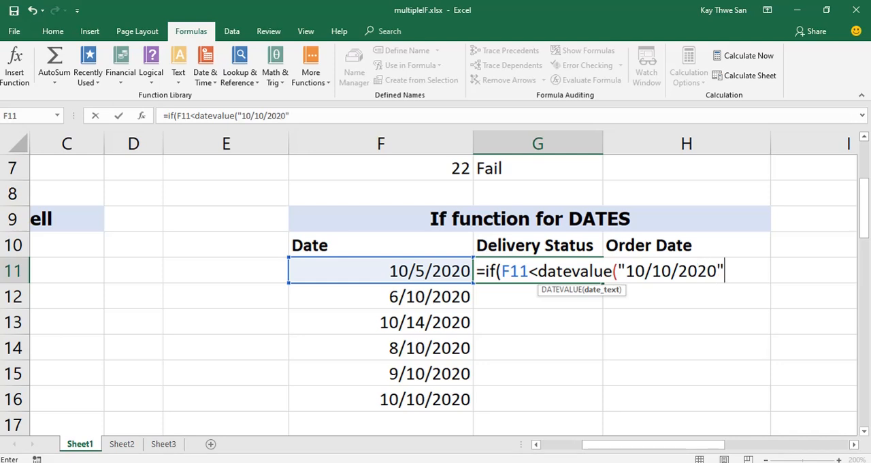
text())
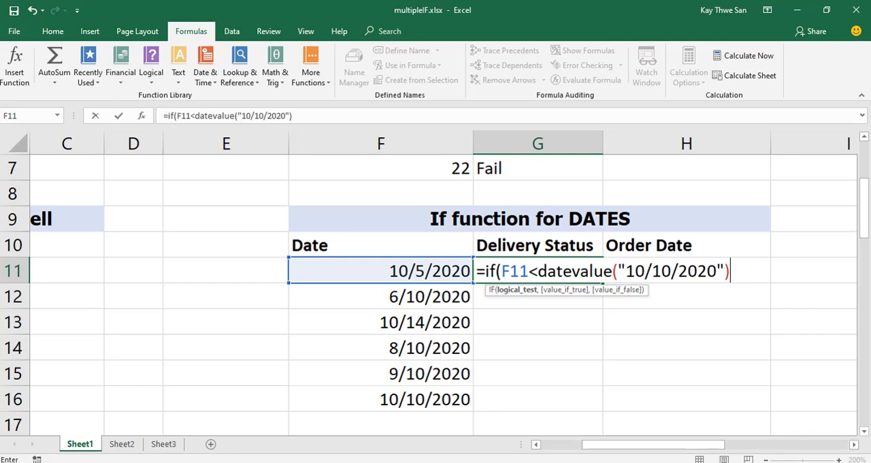
text(,)
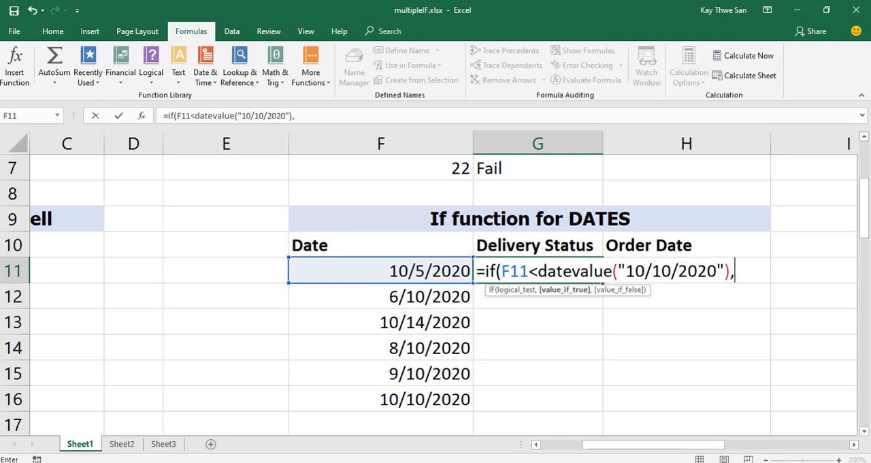
Finish G11's formula with "Not Yet" as the true value and "Delivered" as the false value.
text(")
text(Not )
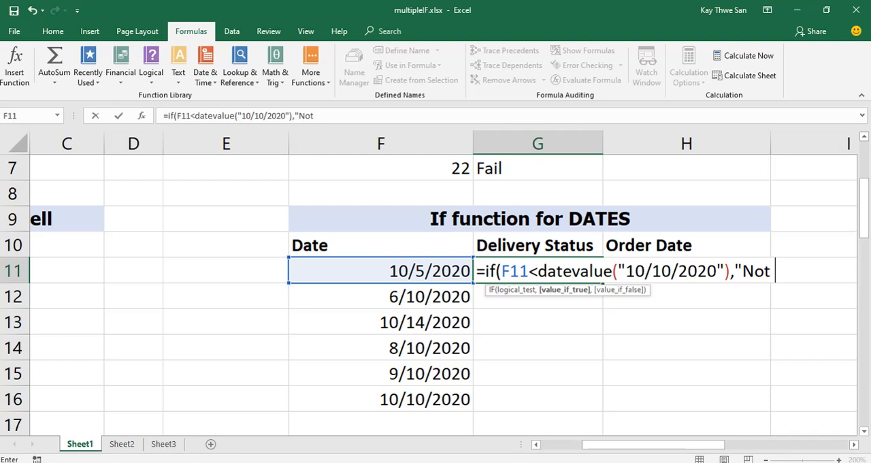
text(Yet",)
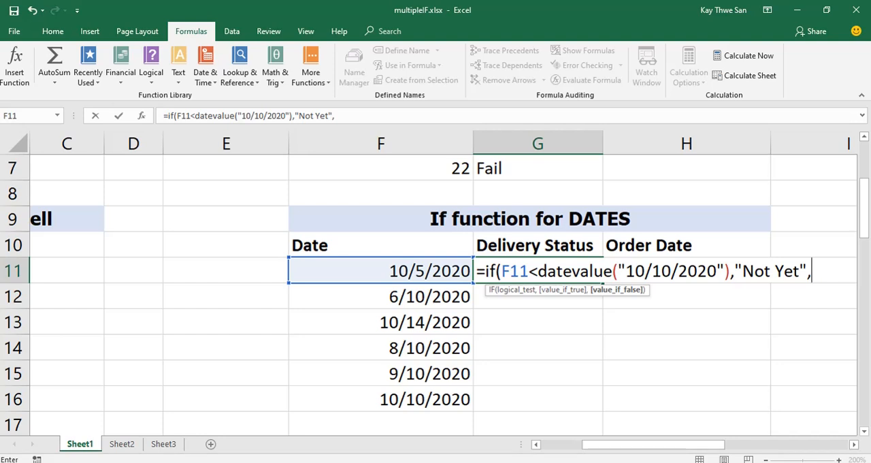
text("Delivered)
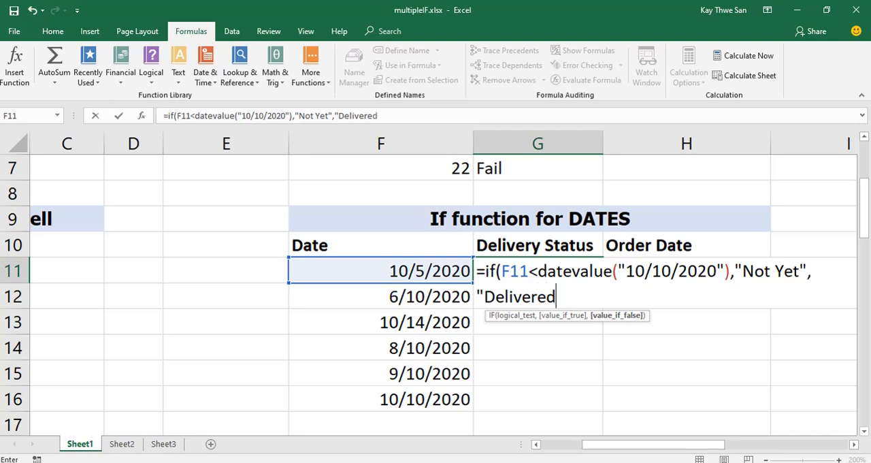
text("))
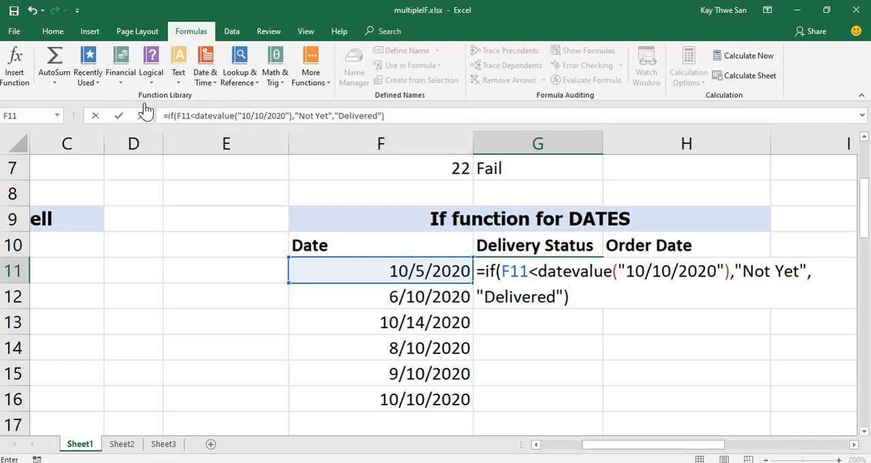
click(120, 116)
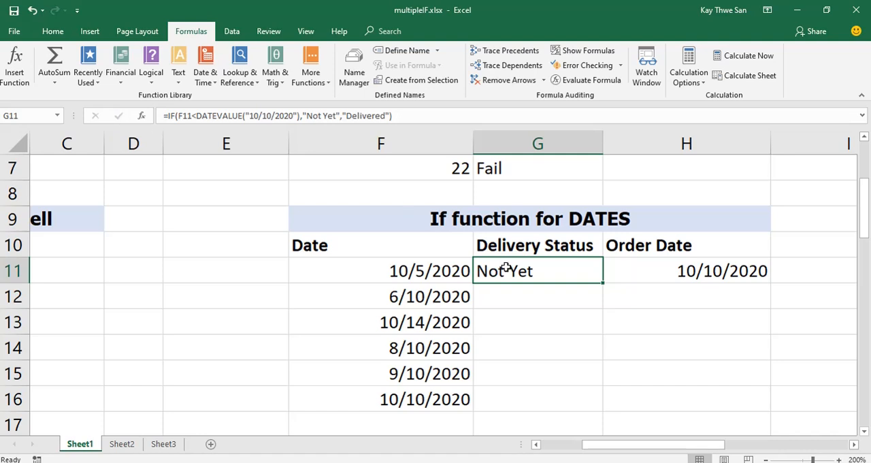
Fill G11's formula down to G16 and check the results in G13 and G16.
drag(602, 283, 602, 406)
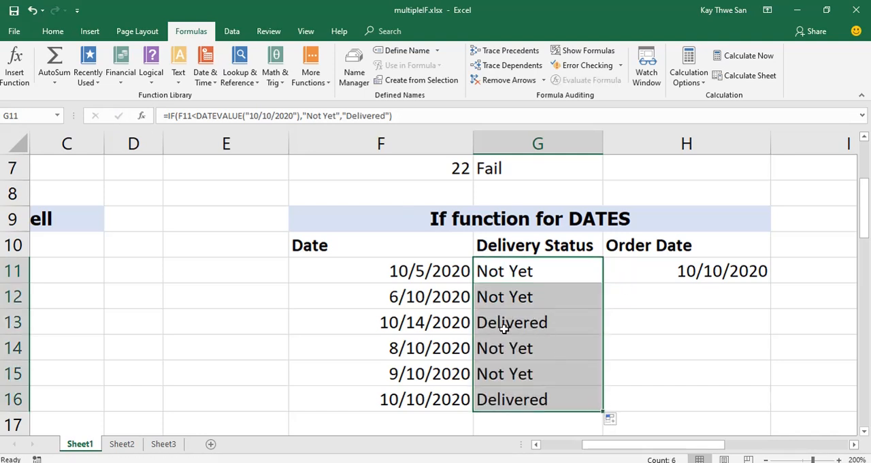
click(524, 340)
click(525, 323)
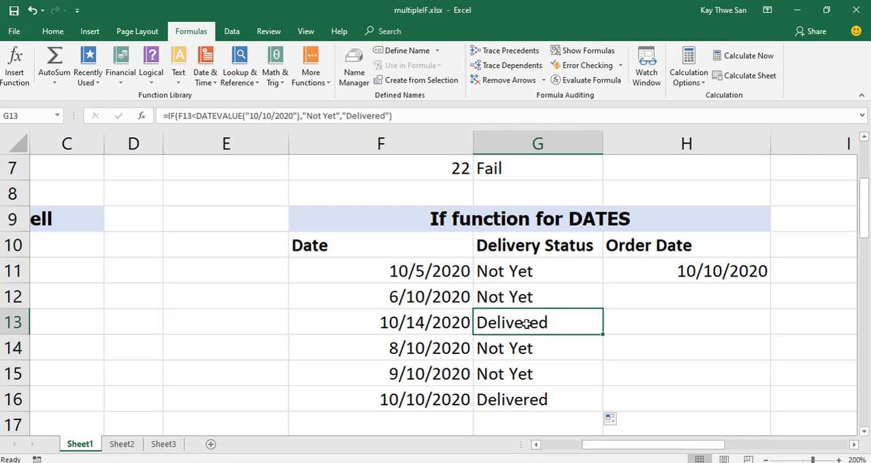
click(509, 402)
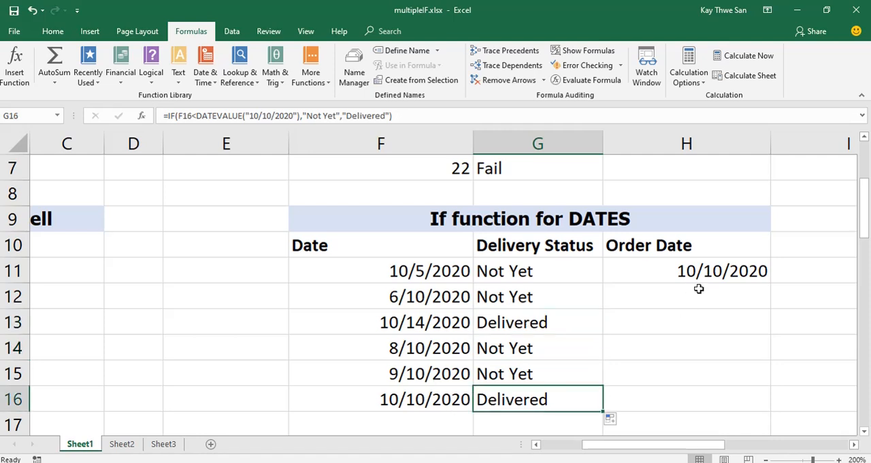
Change the date in F14 to 12/10/2020.
click(415, 373)
click(425, 348)
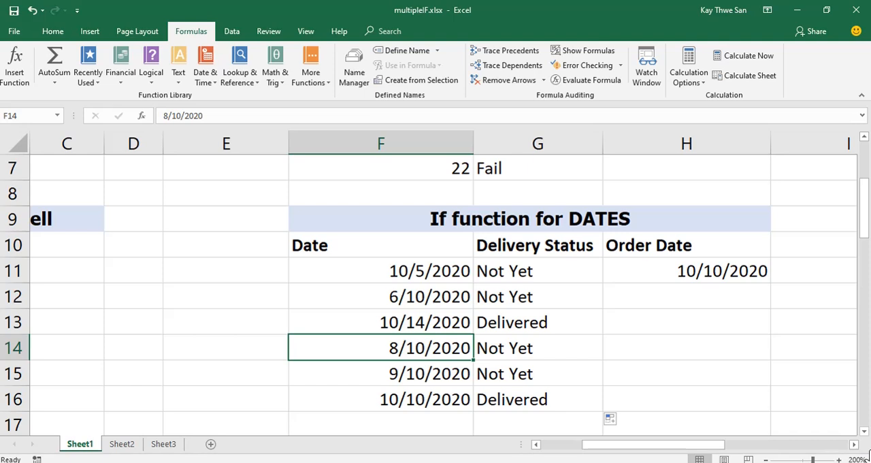
text(12/)
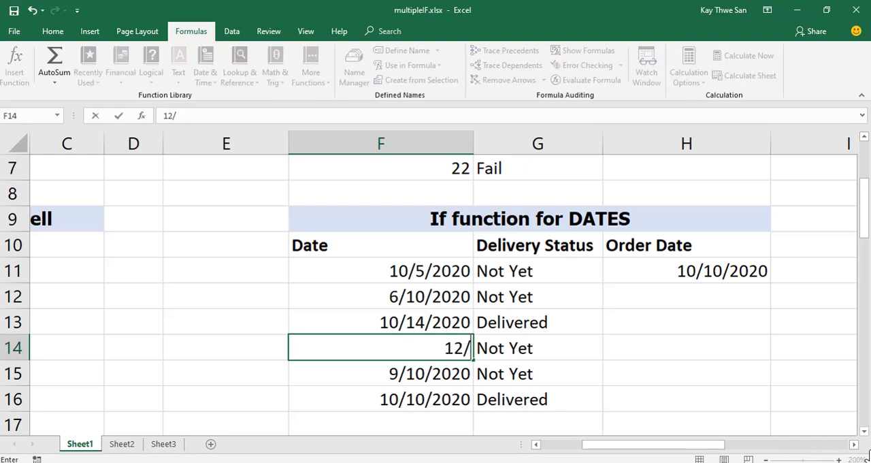
text(10/2020)
key(Return)
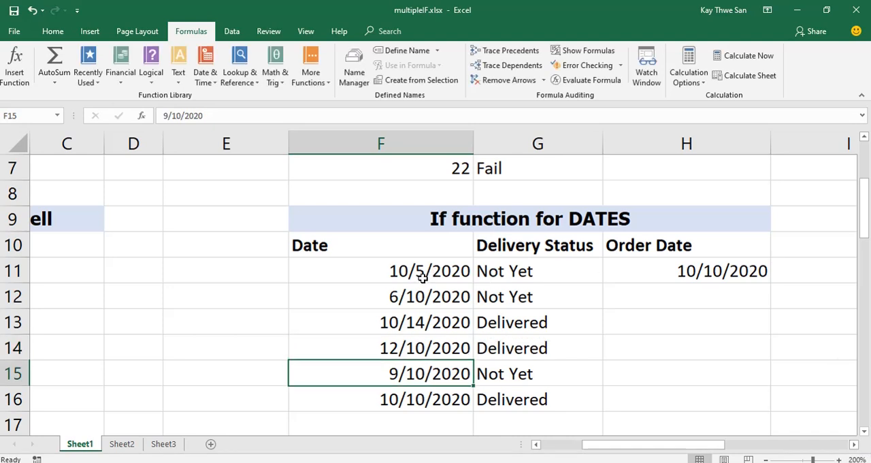
Change the date in F13 to 06/10/2020.
click(439, 326)
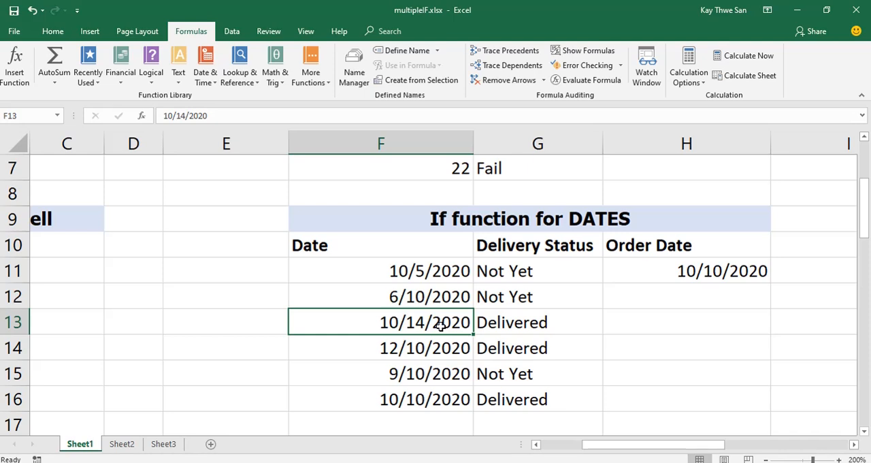
text(06/1)
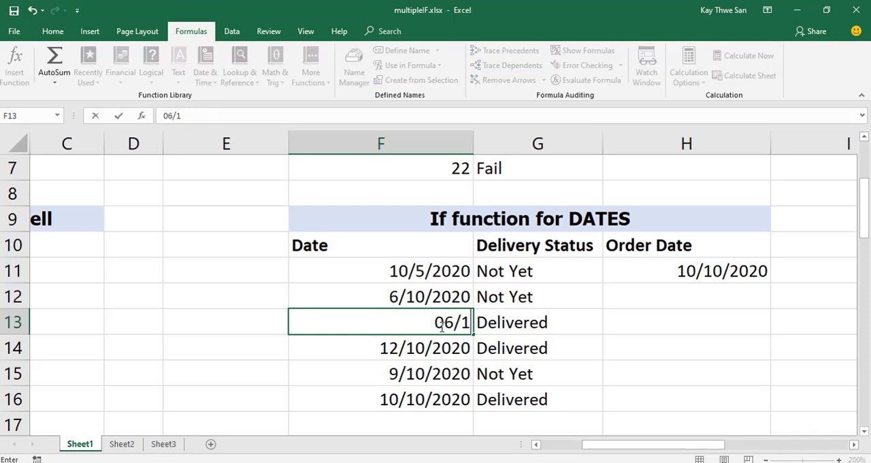
text(0/2020)
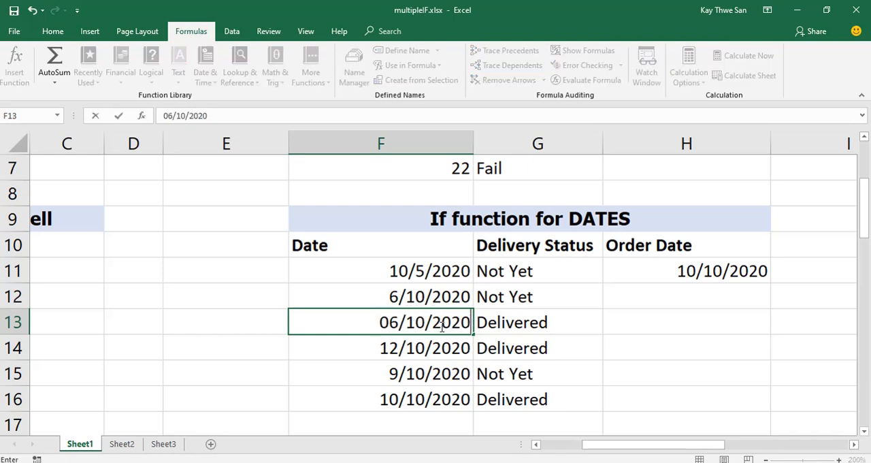
key(Return)
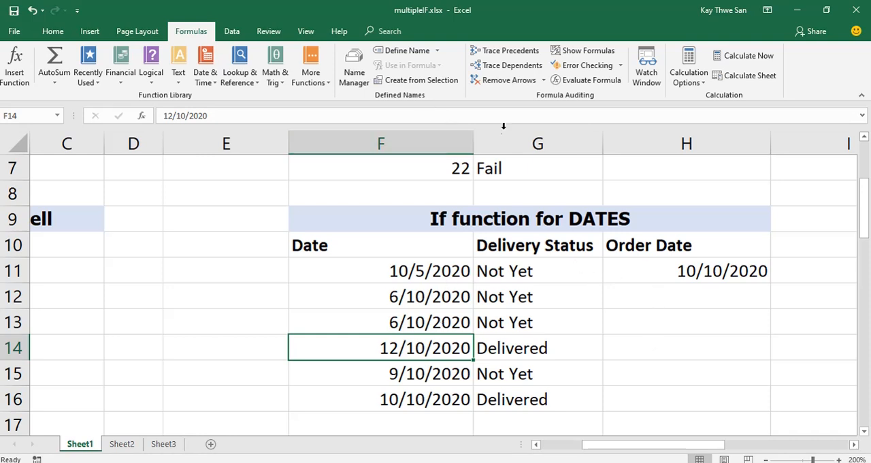
Show the sheet's formulas in place of their results and bring the Delivery Status formulas into view.
click(593, 54)
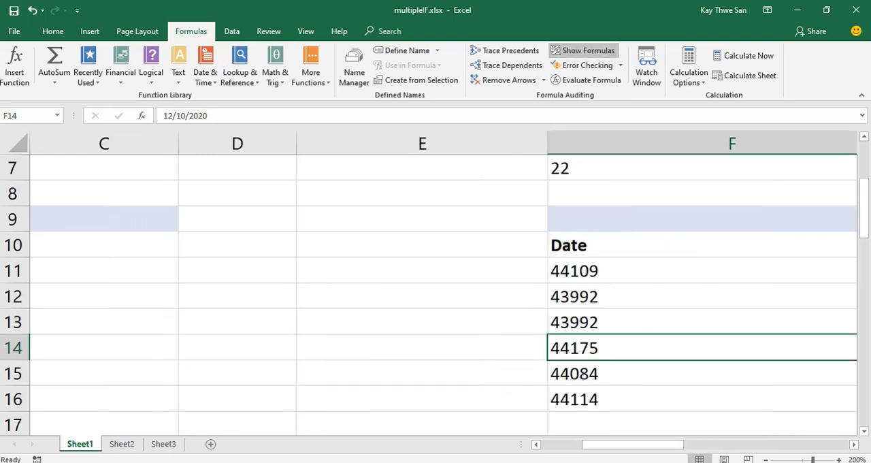
click(854, 444)
click(855, 444)
click(855, 444)
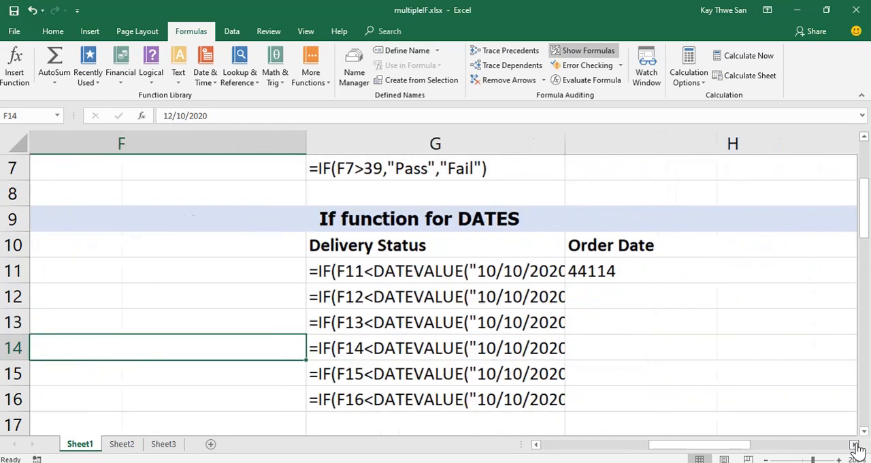
click(855, 444)
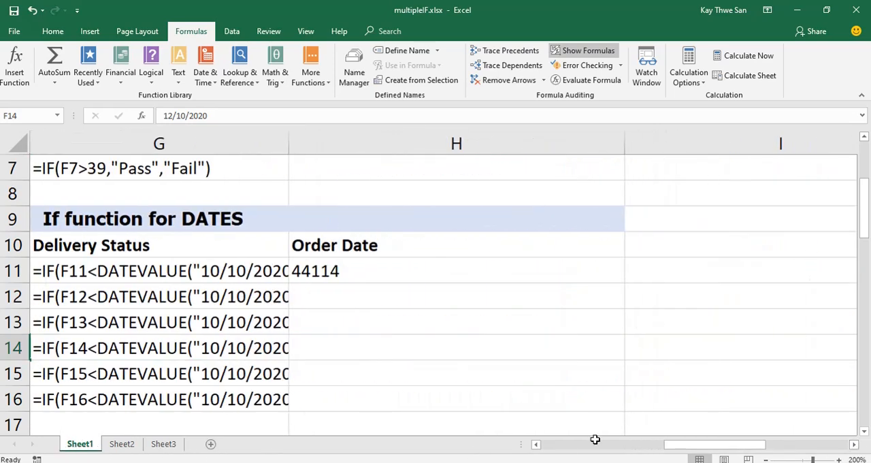
click(535, 444)
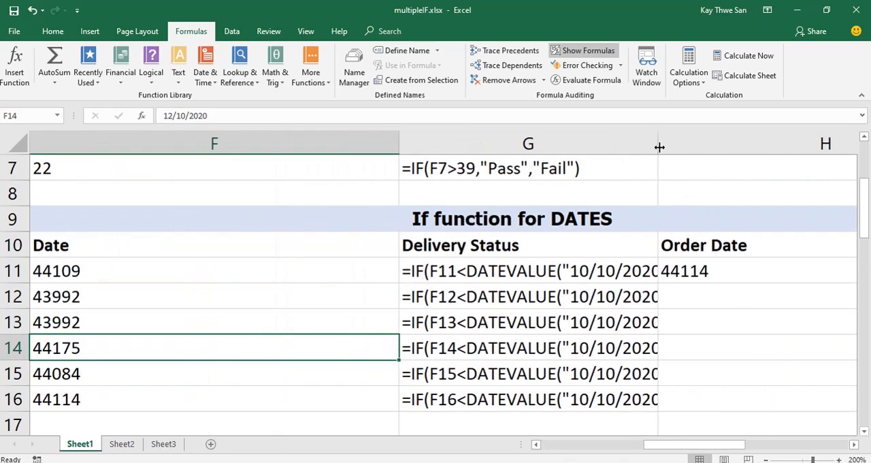
Widen column G until the complete Delivery Status formulas fit, and return the sheet to displaying results.
drag(655, 144, 783, 142)
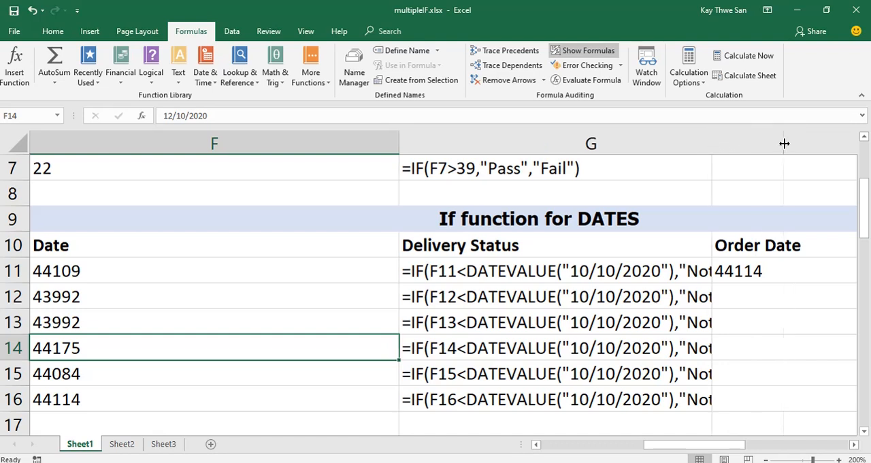
click(854, 444)
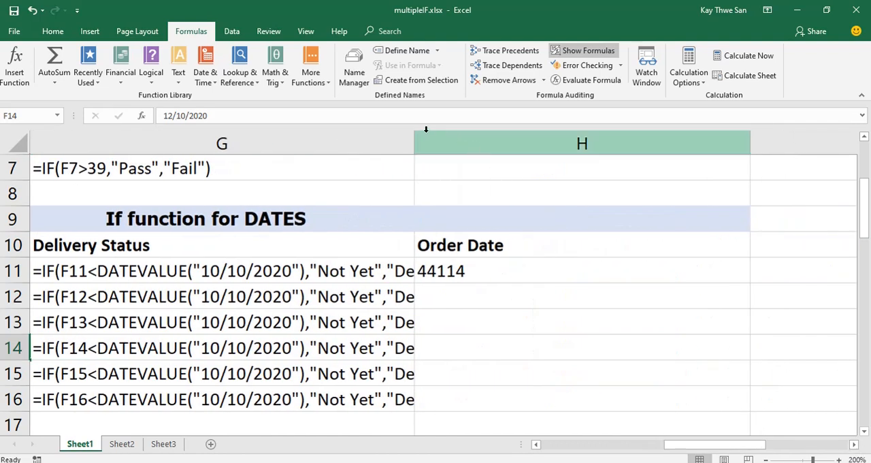
drag(414, 143, 512, 152)
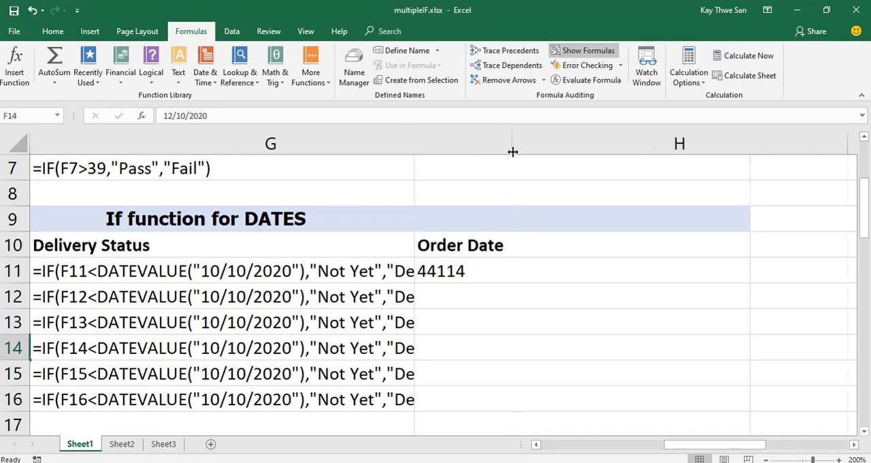
click(536, 444)
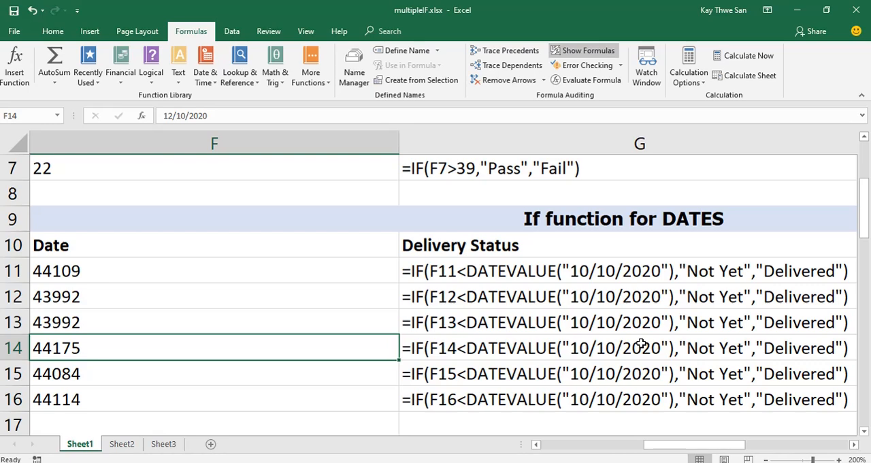
click(584, 52)
Look through the remaining example sections on Sheet1 and inspect the nested IF formula in D28.
scroll(381, 266, up, 2)
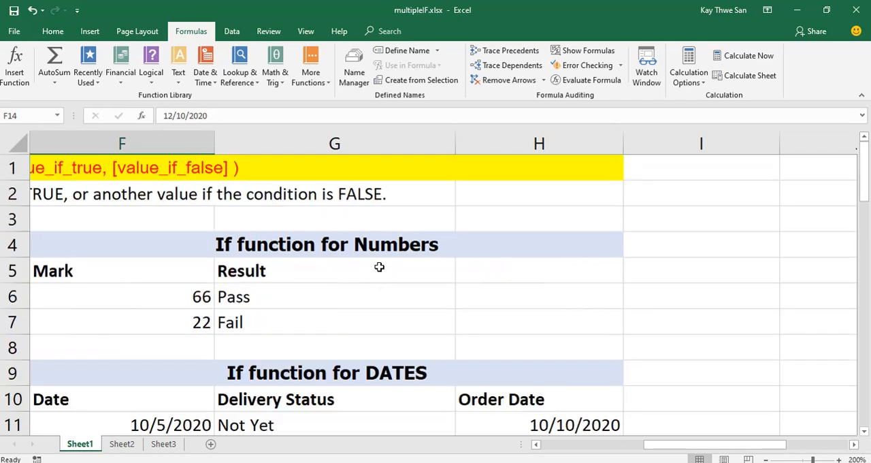
click(536, 443)
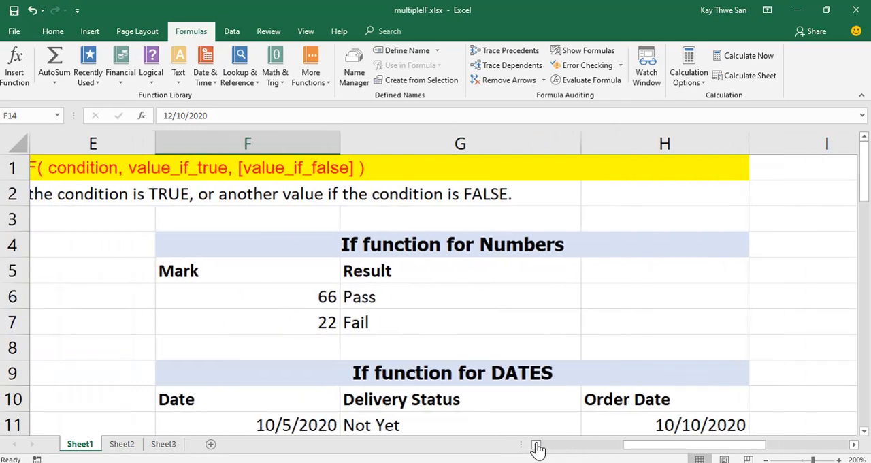
click(535, 444)
click(535, 443)
click(536, 443)
click(535, 444)
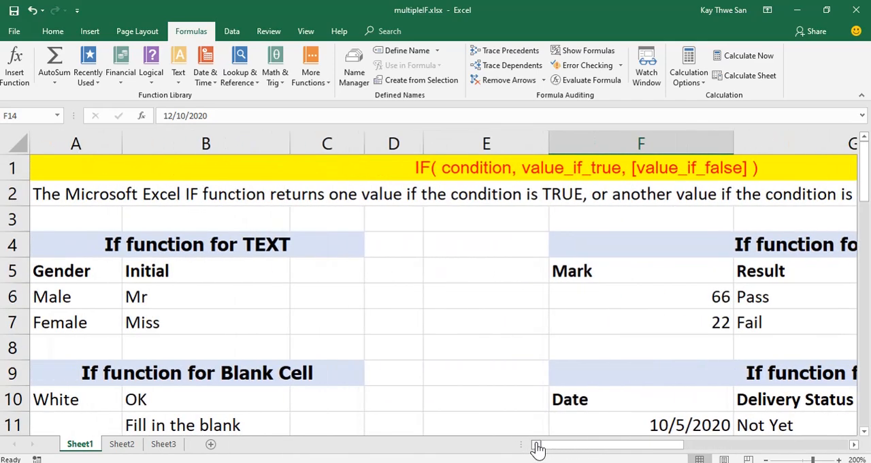
scroll(464, 297, down, 5)
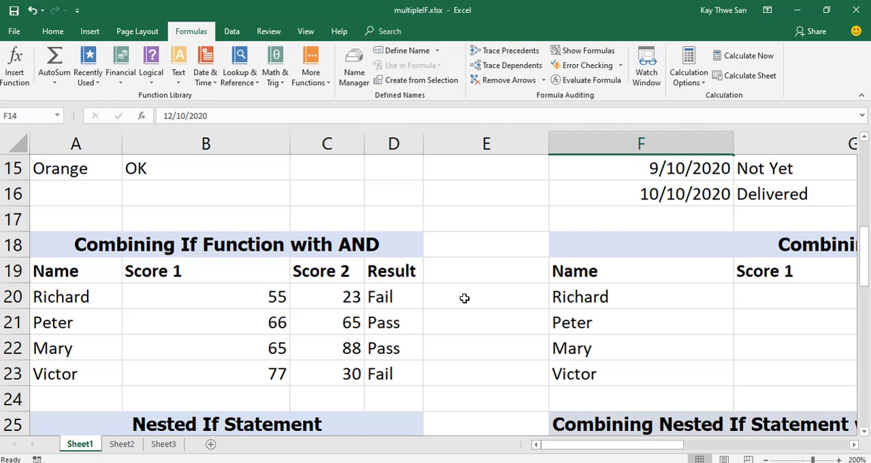
scroll(464, 298, down, 5)
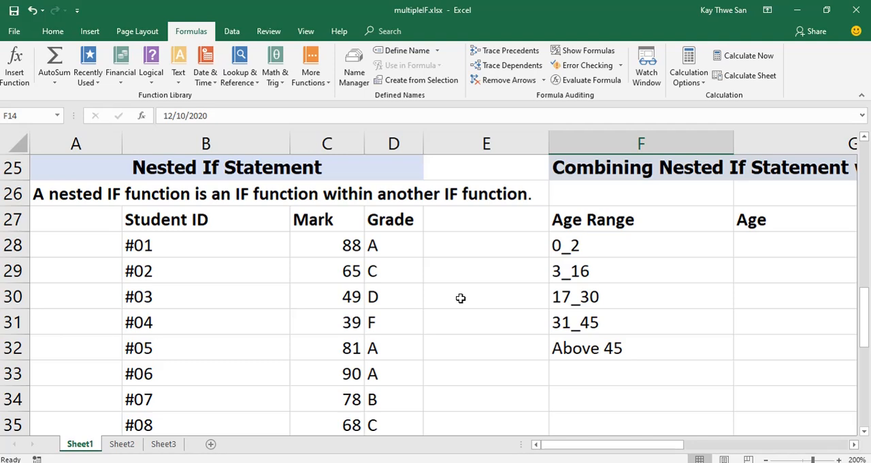
scroll(474, 275, down, 2)
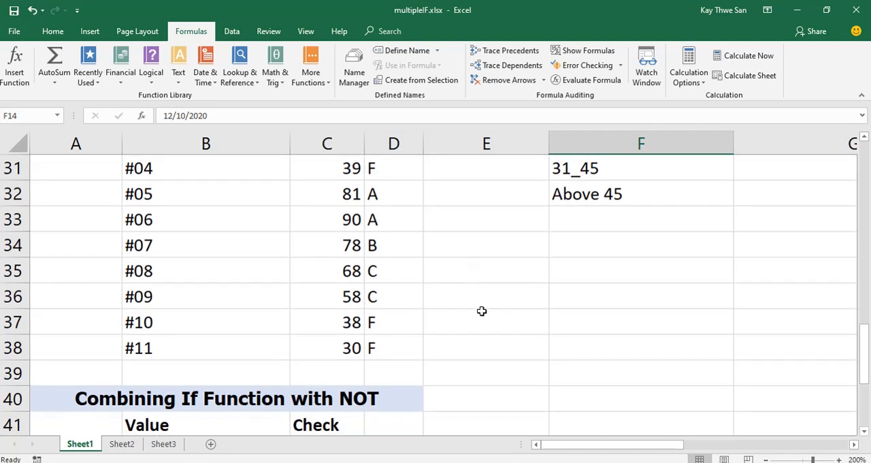
scroll(475, 329, up, 1)
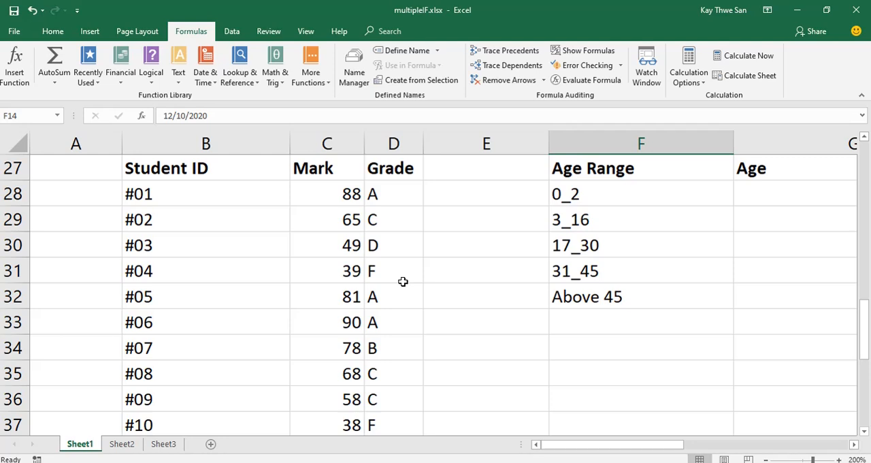
click(395, 194)
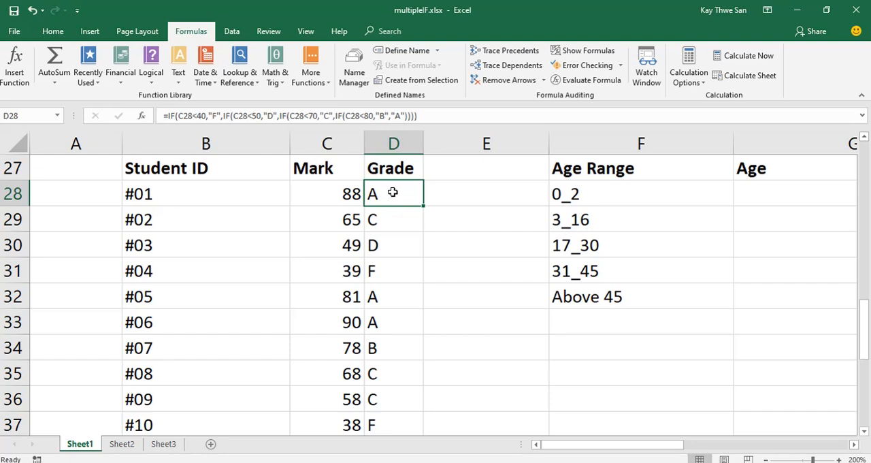
Clear the existing grade formulas from D28:D38 in the Nested If Statement table.
drag(395, 194, 405, 429)
scroll(451, 366, down, 1)
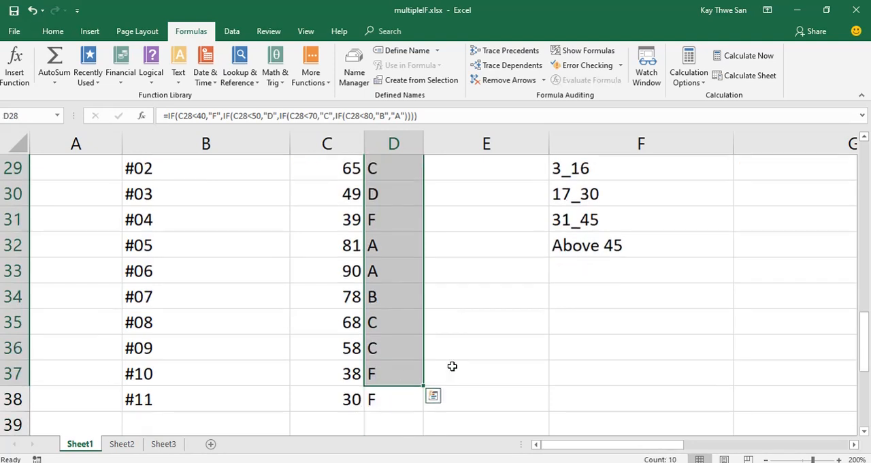
shift+click(388, 397)
key(Delete)
scroll(387, 392, up, 2)
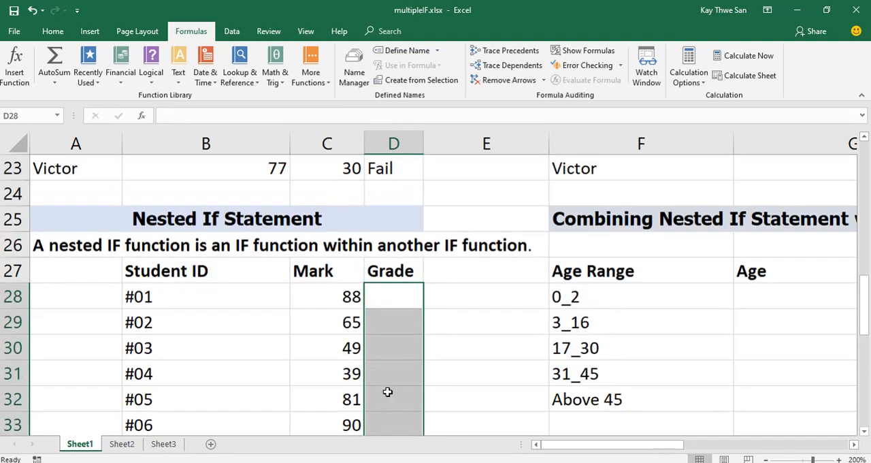
Start an IF formula in D28 that tests C28<40 and gives "F" as the true value.
click(402, 296)
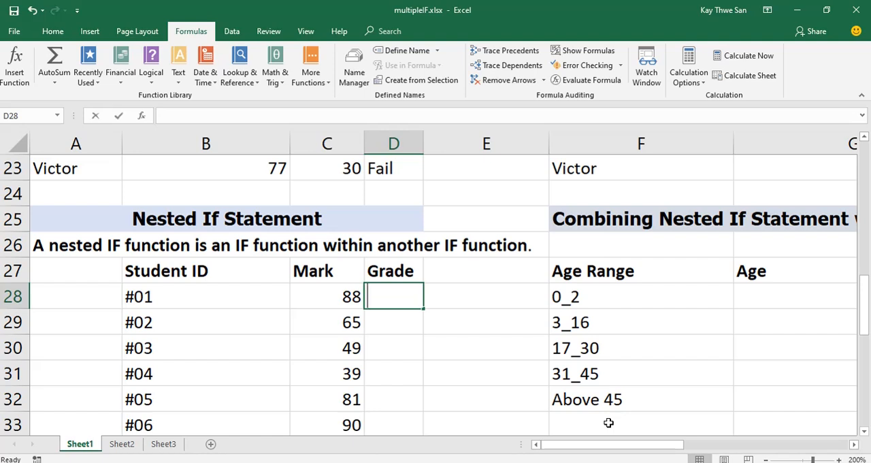
text(=if()
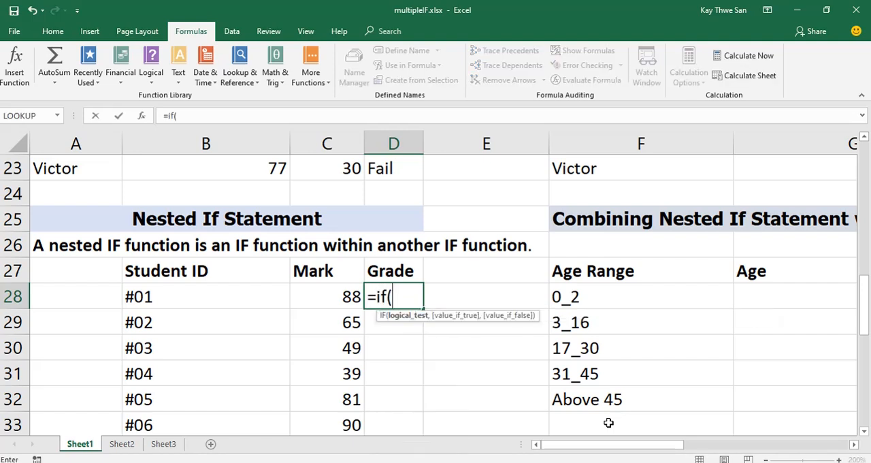
click(344, 296)
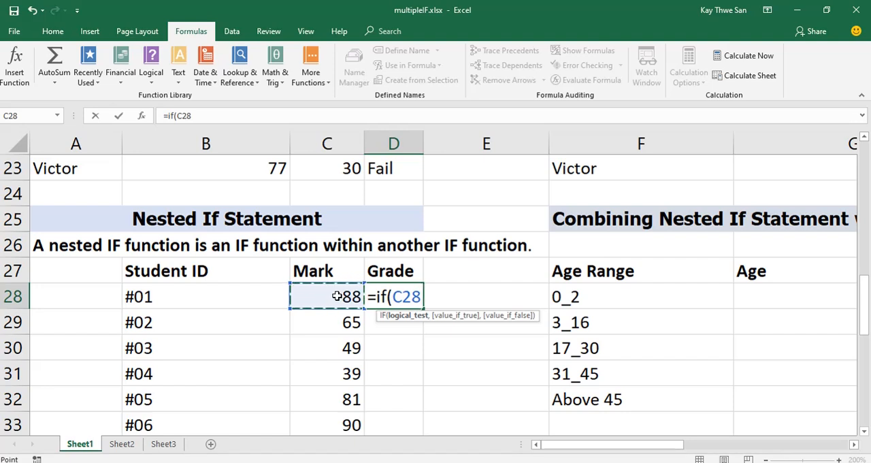
text(<40)
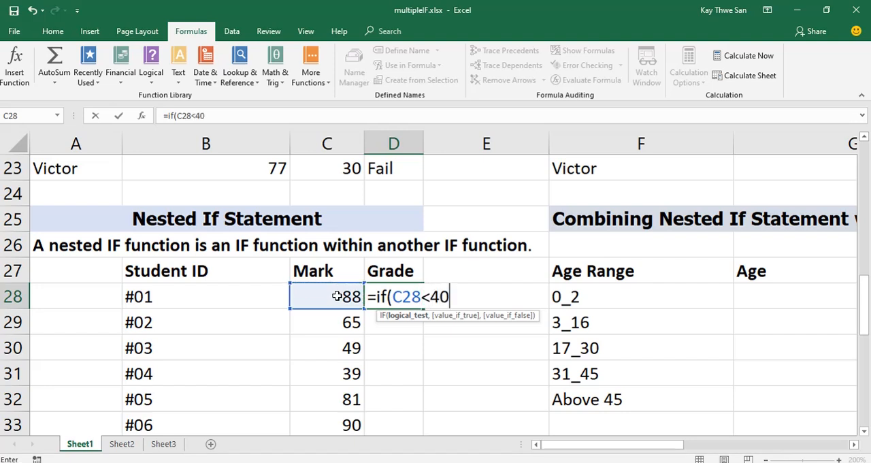
text(,)
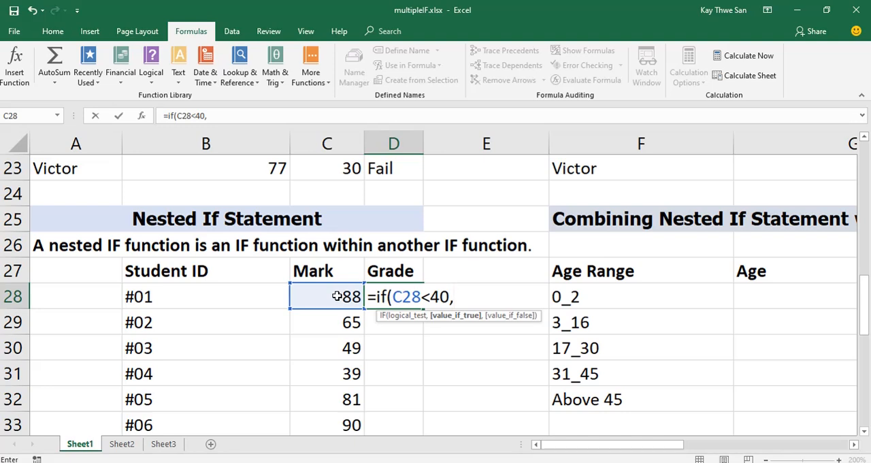
text("F",)
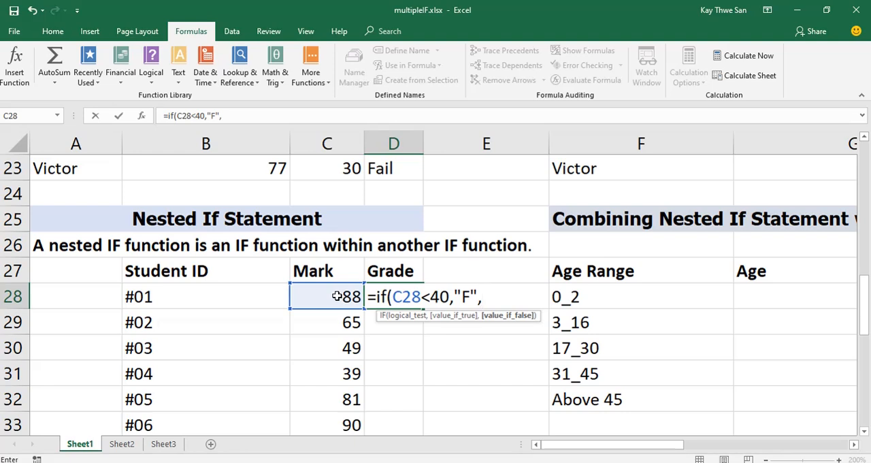
text(if()
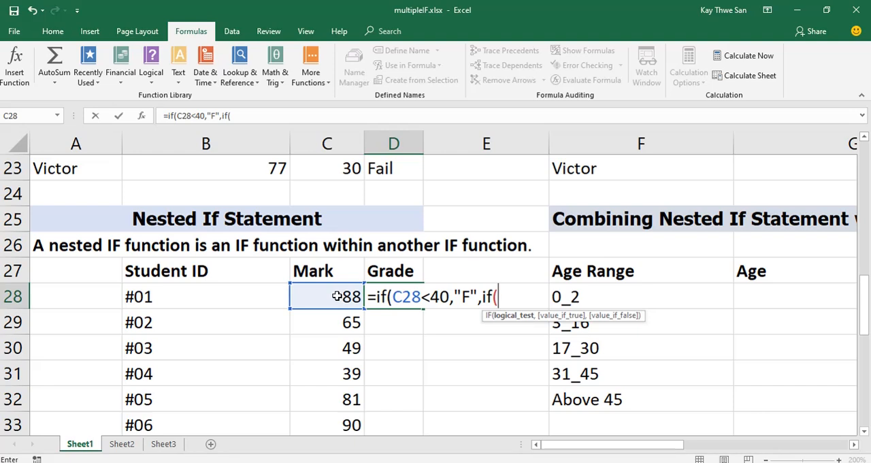
text(c28)
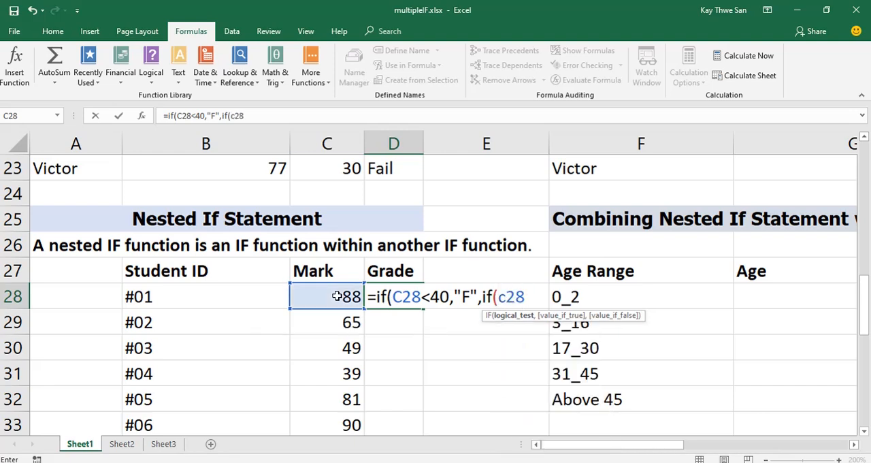
Nest a second IF in D28's formula that tests C28<50 and gives "D" as the true value.
text(<50)
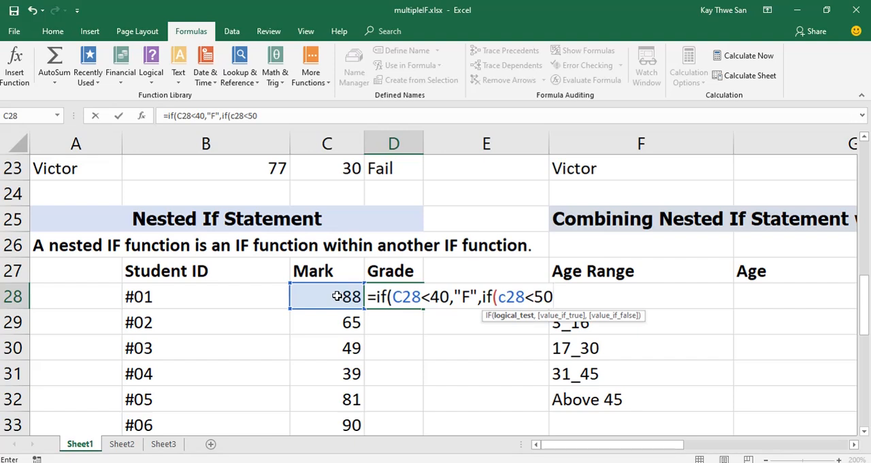
text(,")
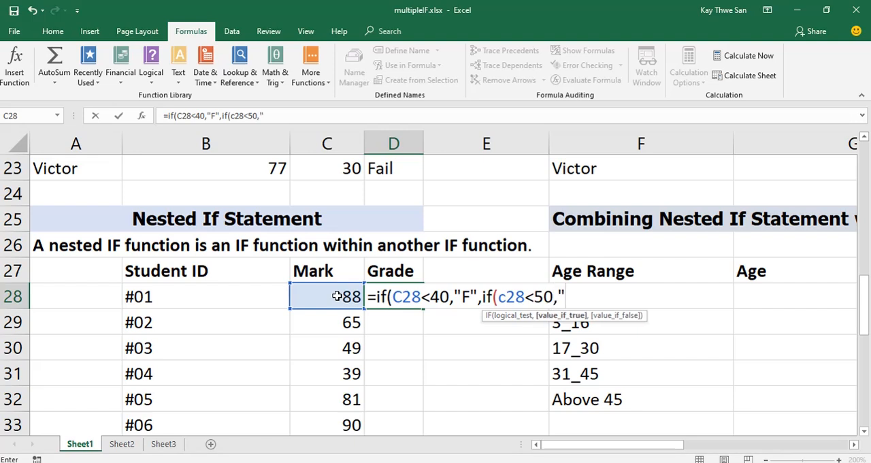
text(D",)
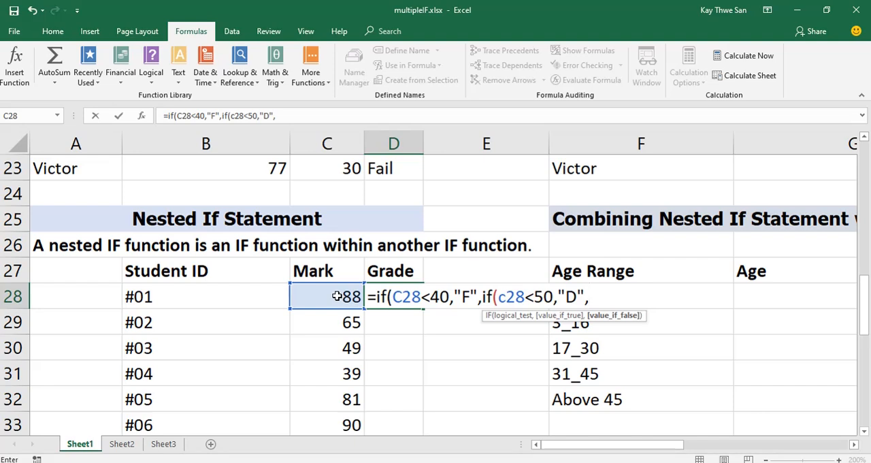
text(if)
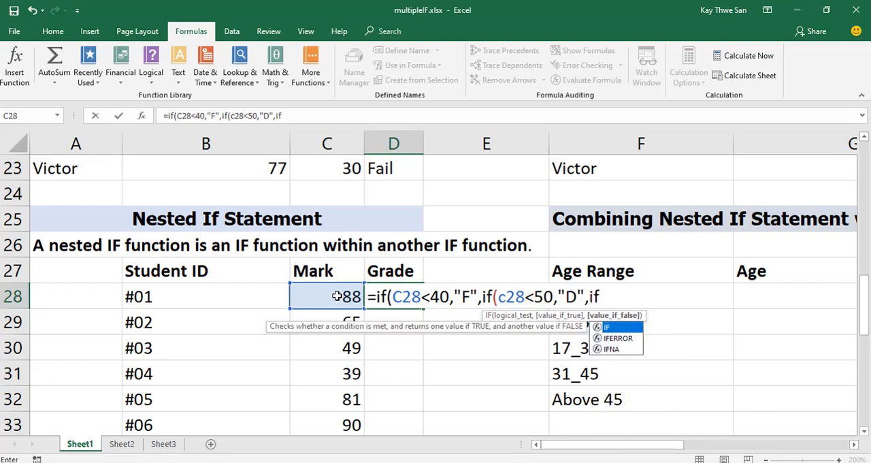
text((c28)
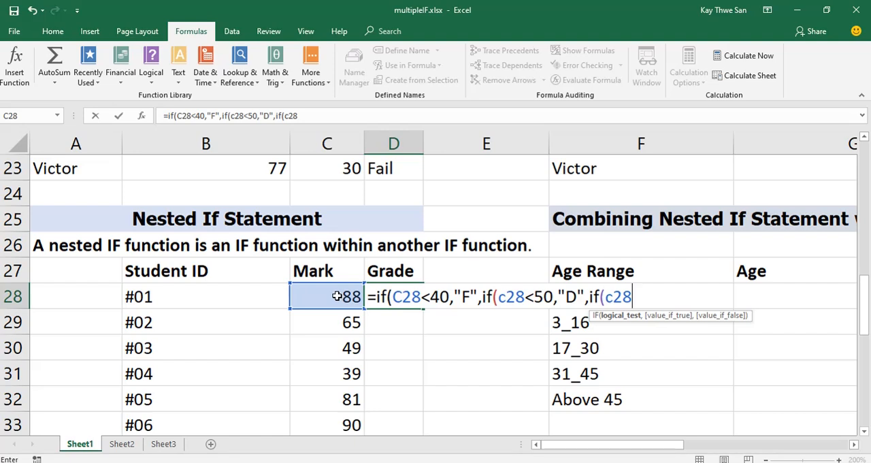
text(<70,)
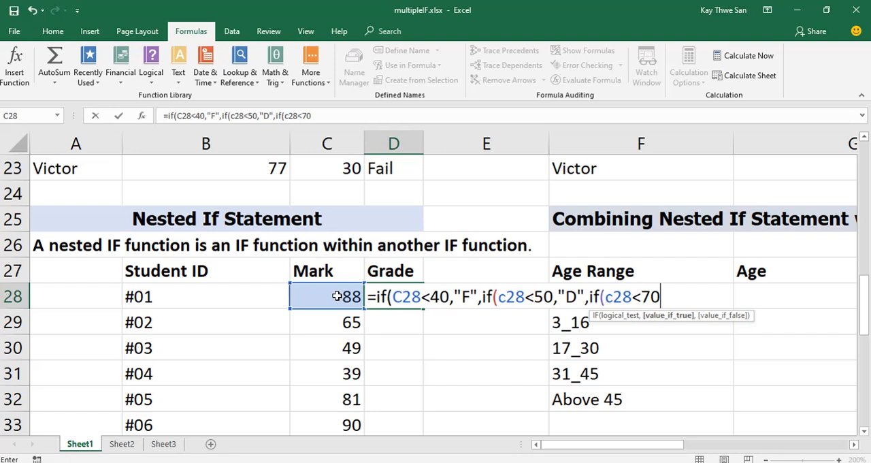
text("C",)
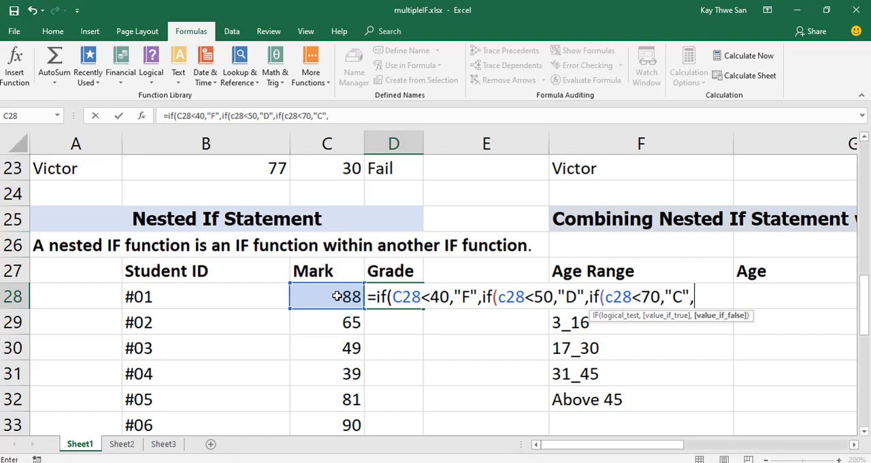
text(if(c)
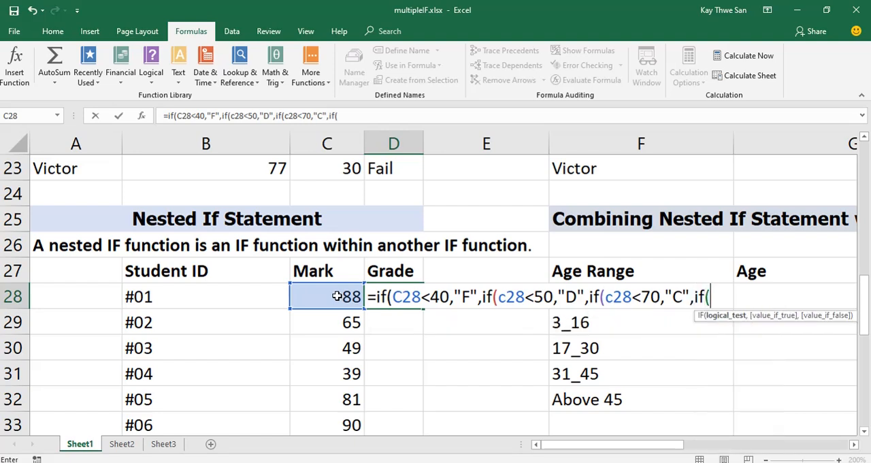
text(28)
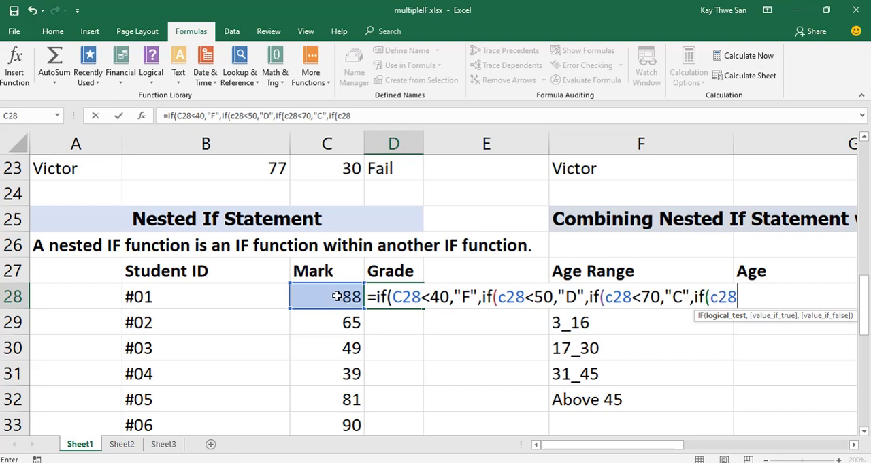
text(<80,"B)
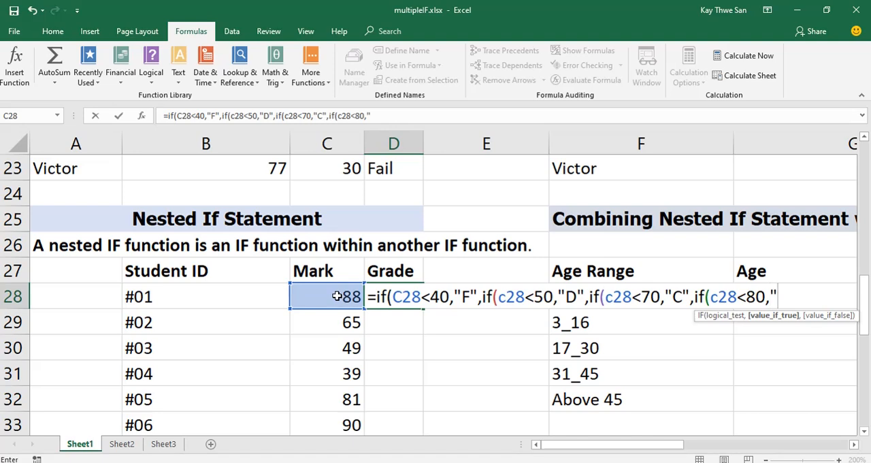
text(",)
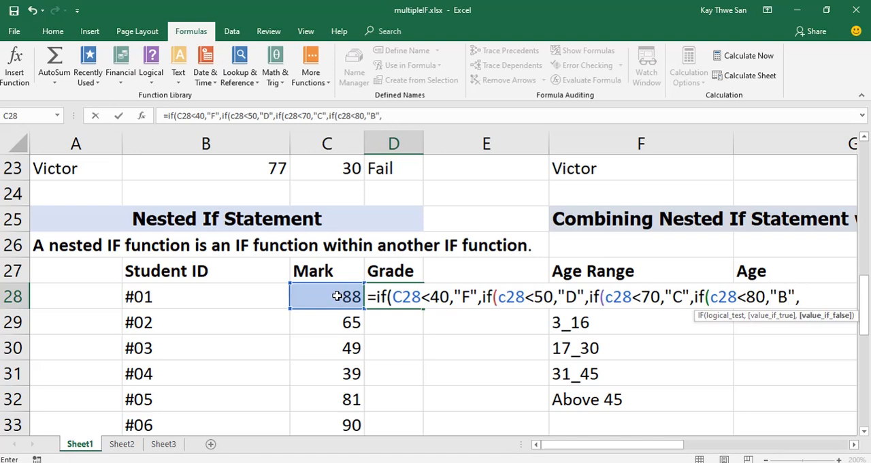
text("A"))
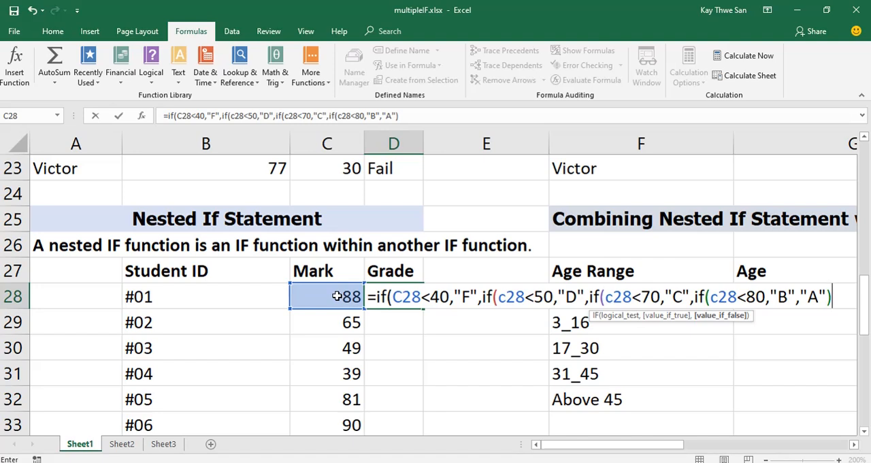
Finish D28's nested IF with "A" as the final false value, close all four parentheses and enter the formula.
text())))
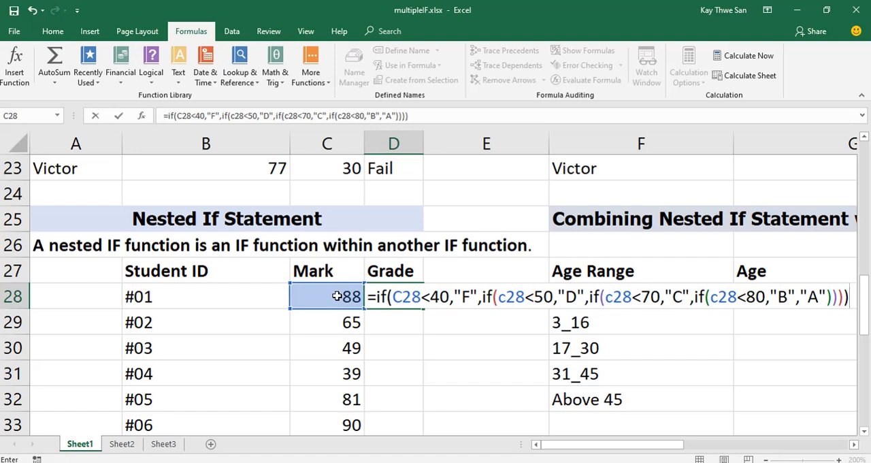
key(Return)
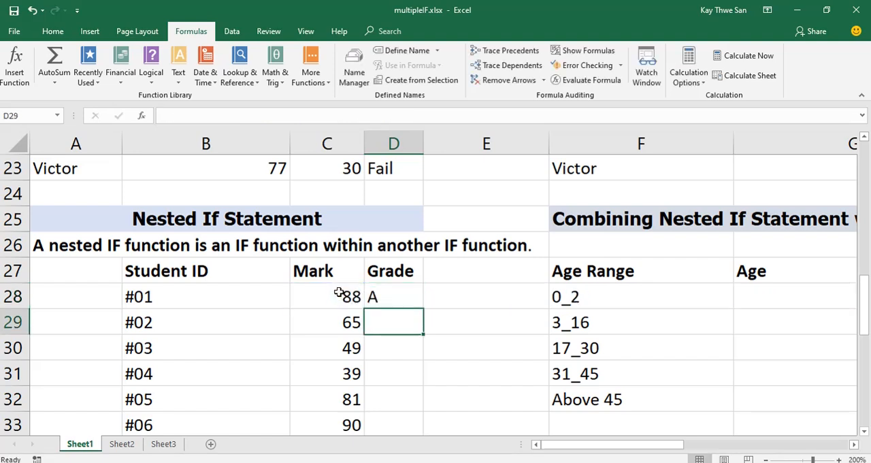
Copy the nested IF formula from D28 down the Grade column through D38.
click(388, 298)
scroll(513, 294, down, 2)
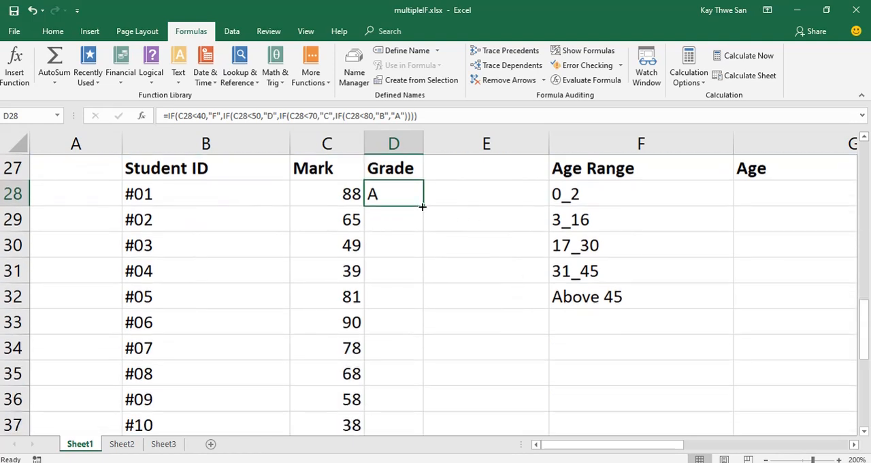
drag(421, 206, 434, 426)
scroll(466, 354, down, 2)
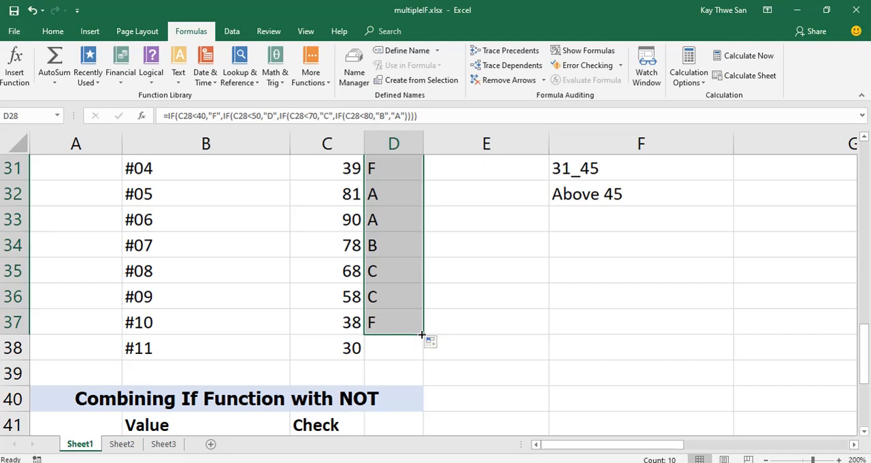
drag(420, 333, 423, 351)
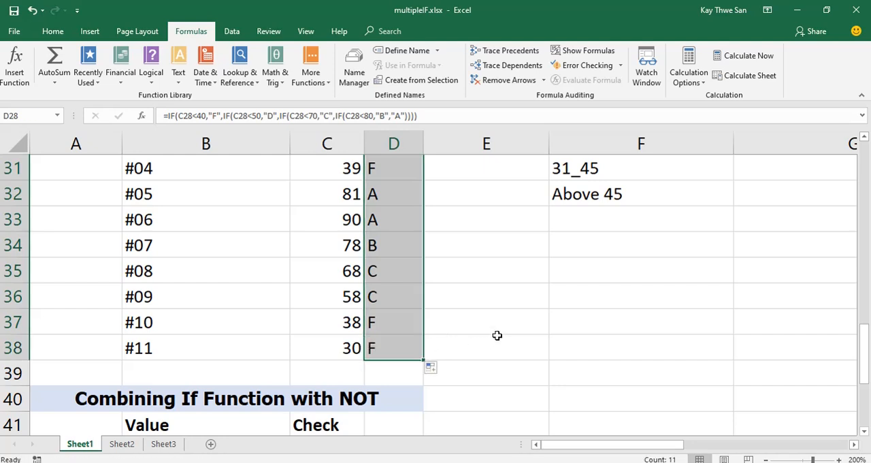
Examine the grades and copied formulas in D29 through D38 against each student's mark.
scroll(497, 334, up, 2)
click(408, 273)
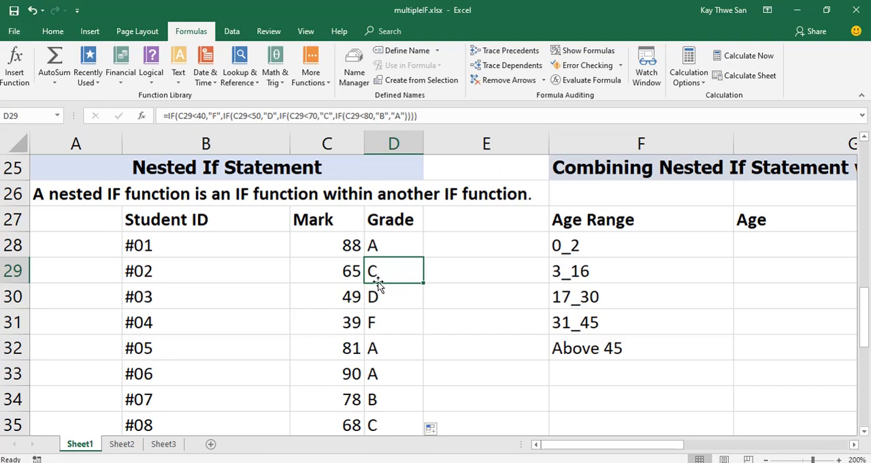
click(391, 298)
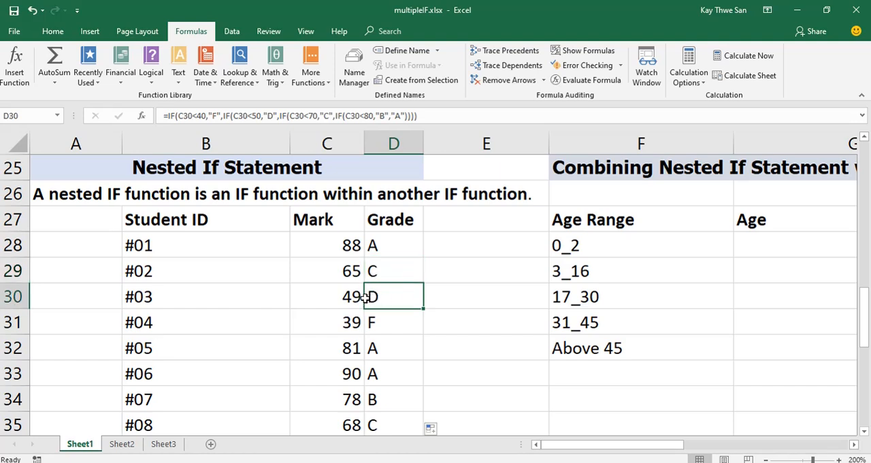
click(400, 323)
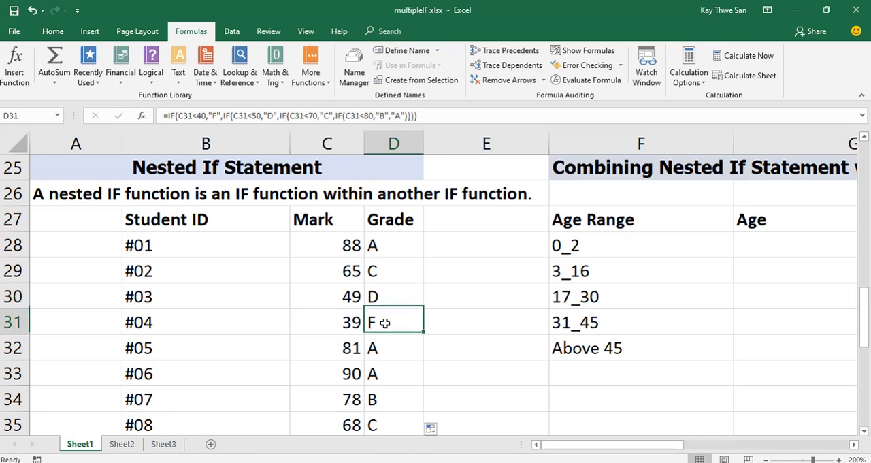
click(394, 347)
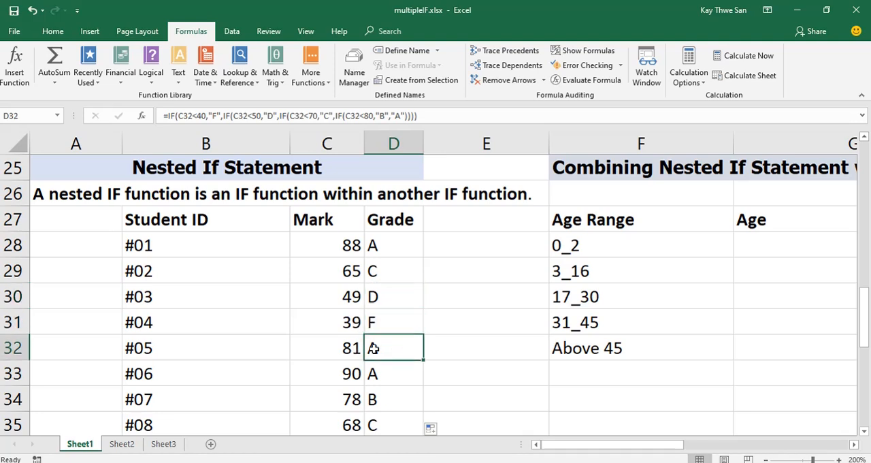
click(400, 373)
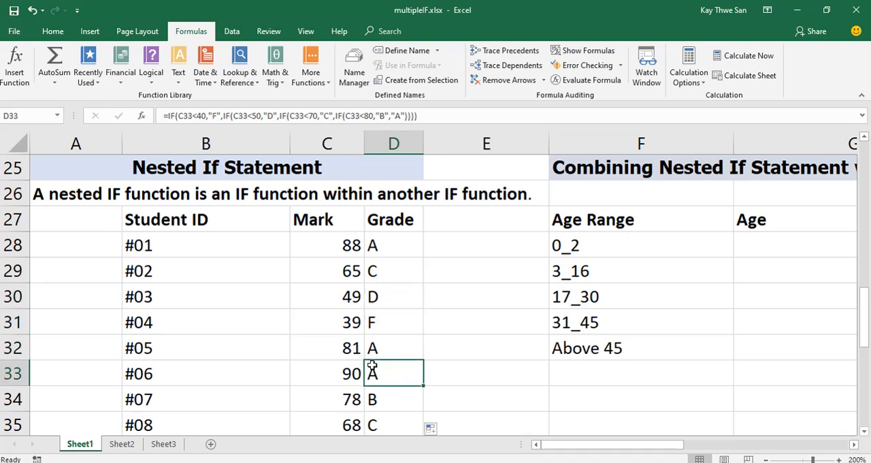
scroll(398, 373, down, 1)
click(389, 349)
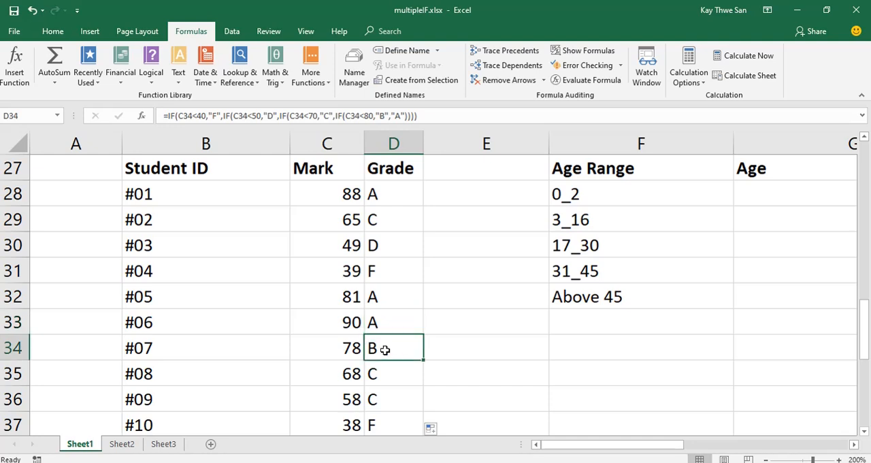
click(398, 372)
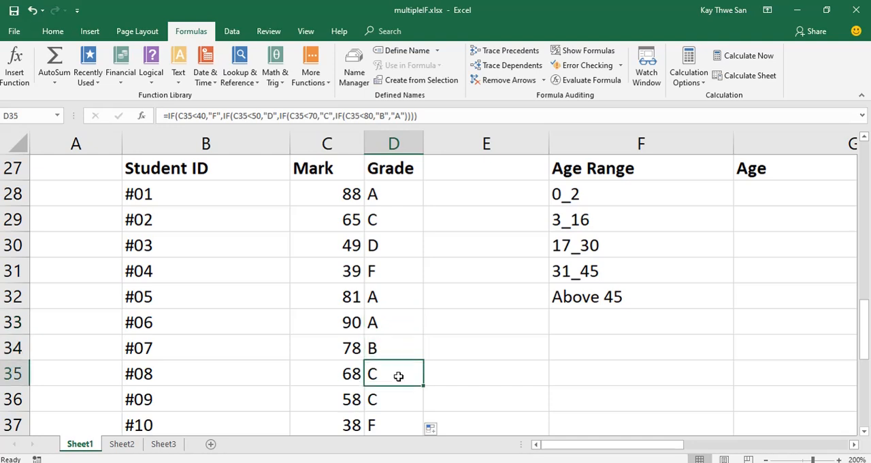
click(395, 398)
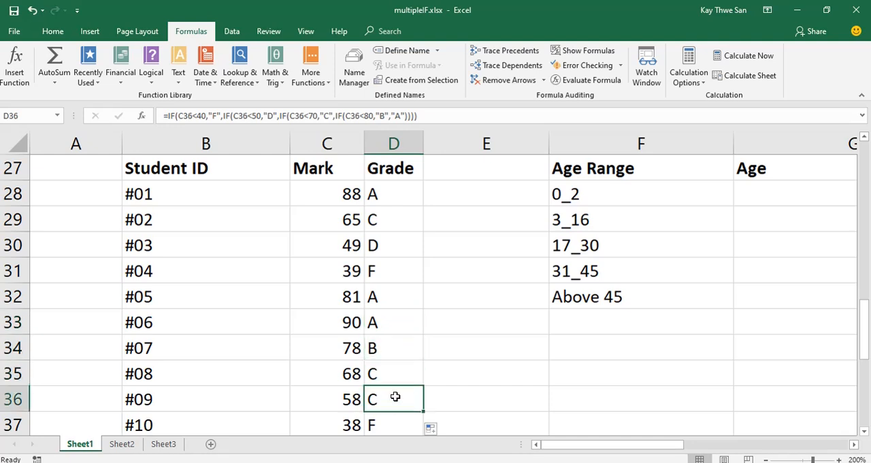
scroll(394, 379, down, 1)
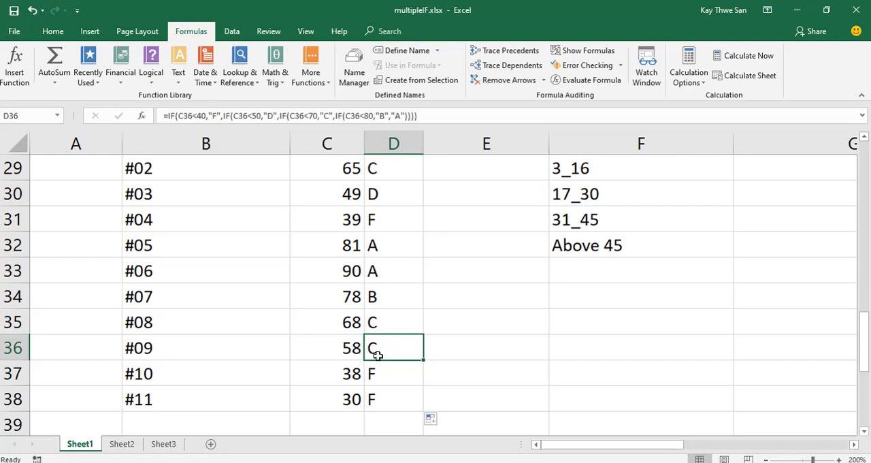
click(400, 381)
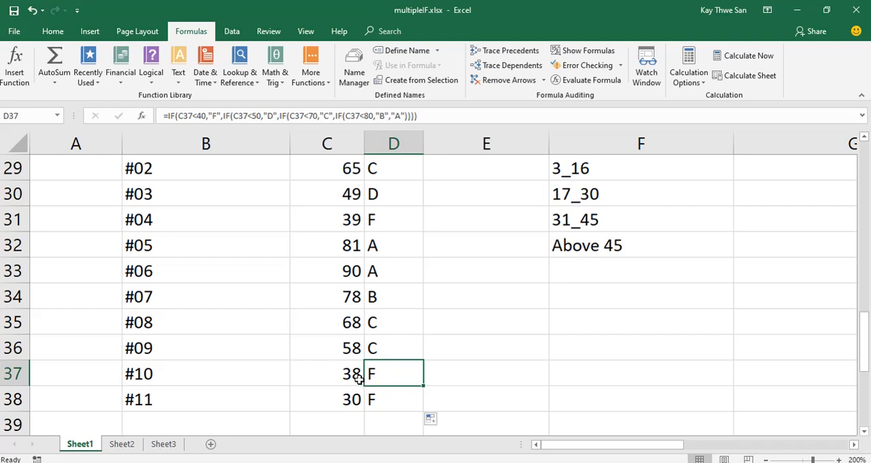
click(387, 399)
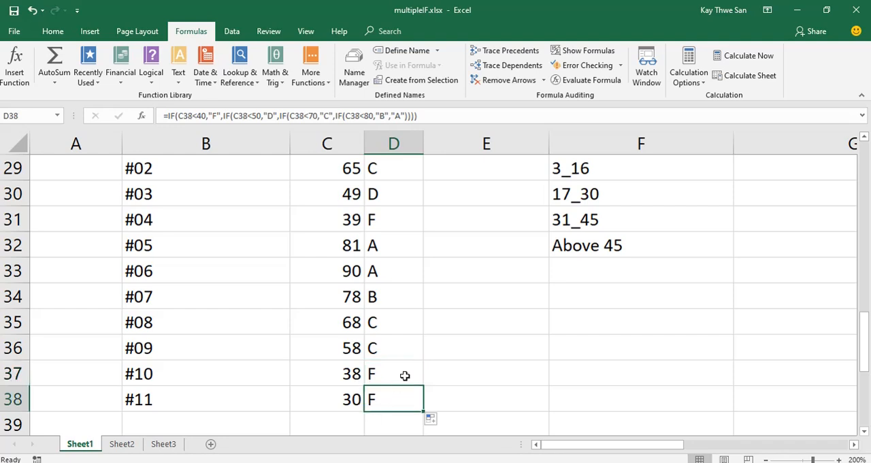
Show the formulas in the cells and autofit column D so the full nested IF formulas can be read.
scroll(405, 367, up, 2)
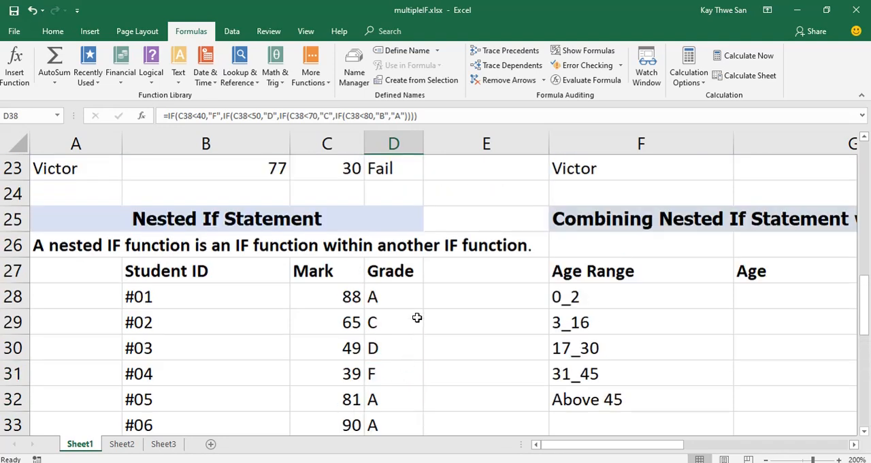
click(588, 54)
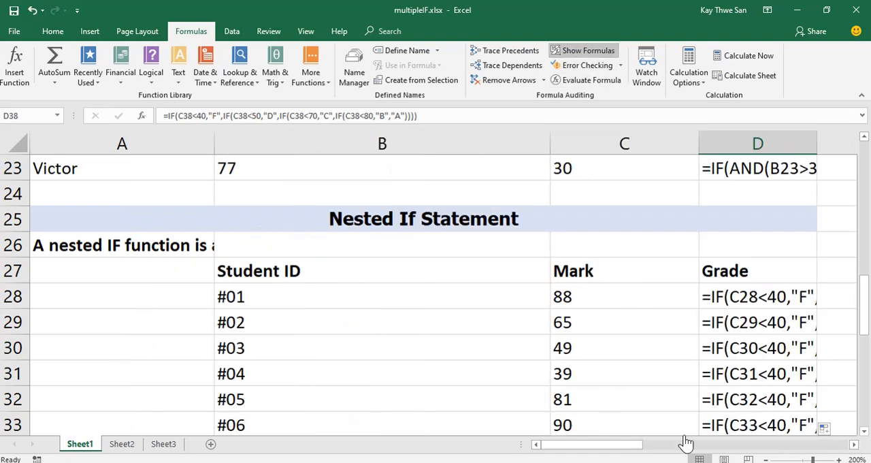
drag(616, 445, 639, 445)
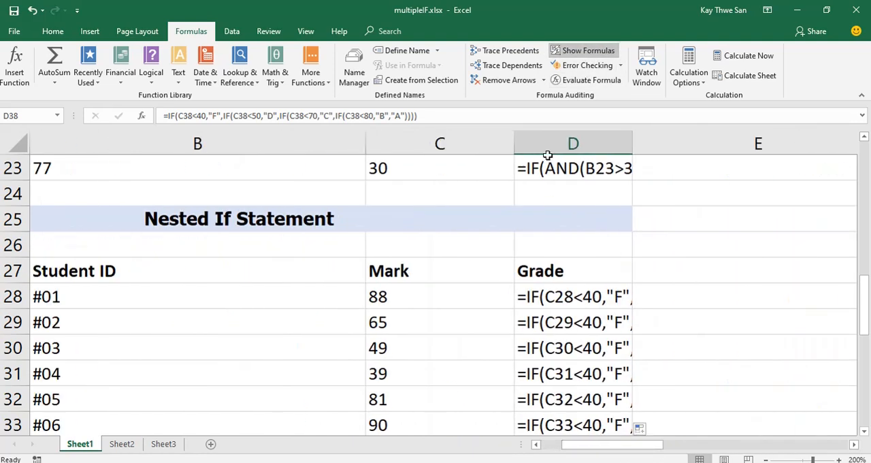
double_click(629, 136)
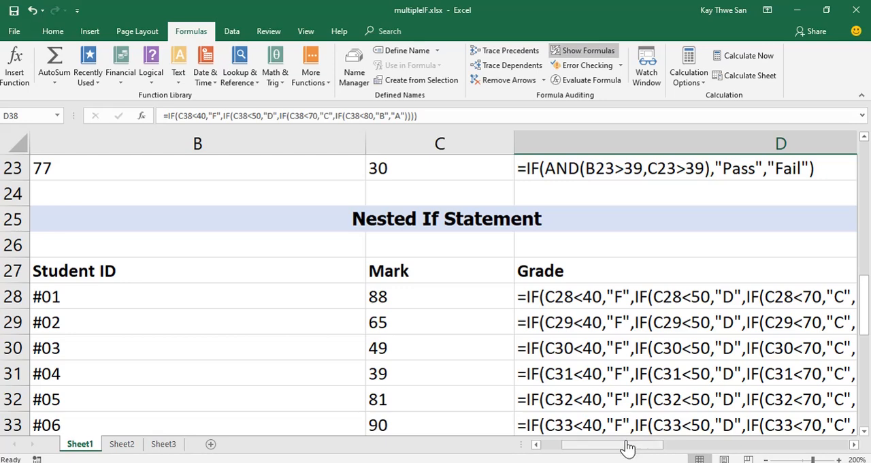
drag(627, 446, 648, 446)
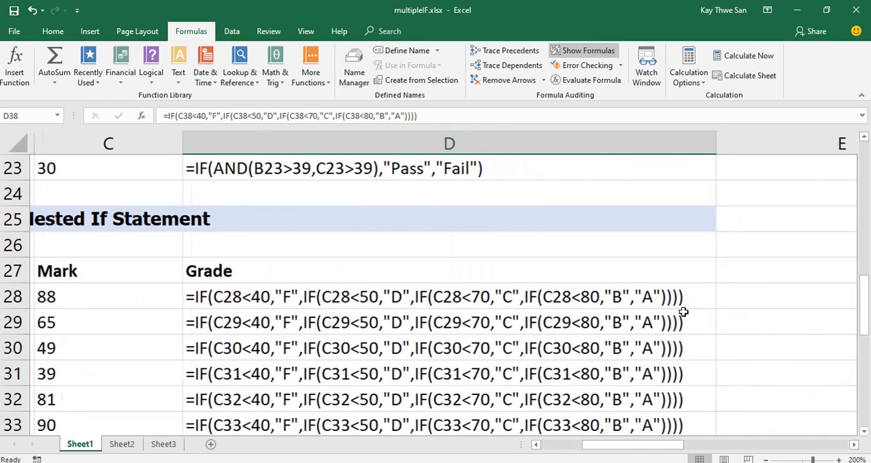
scroll(731, 289, down, 2)
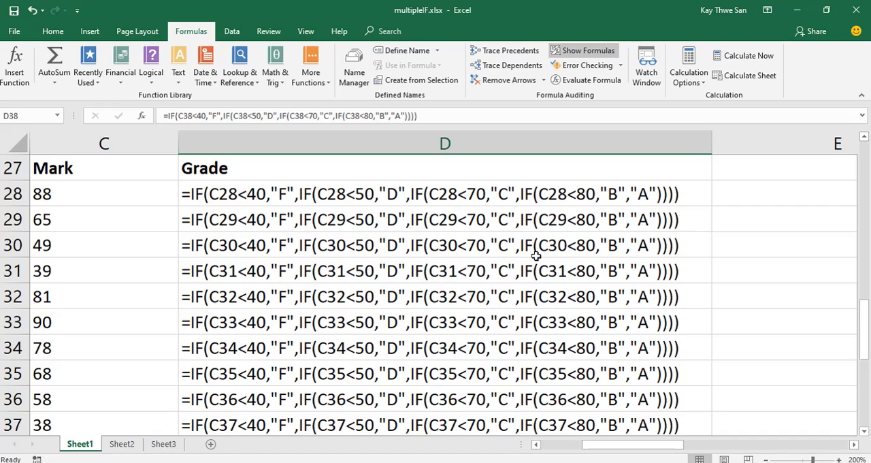
Turn off the formula display on Sheet1 and return to the AND and Nested If Statement tables.
click(589, 55)
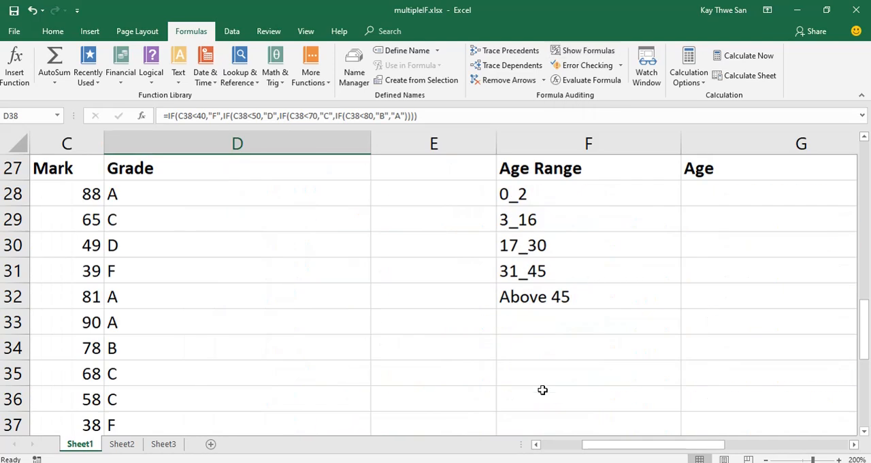
click(537, 446)
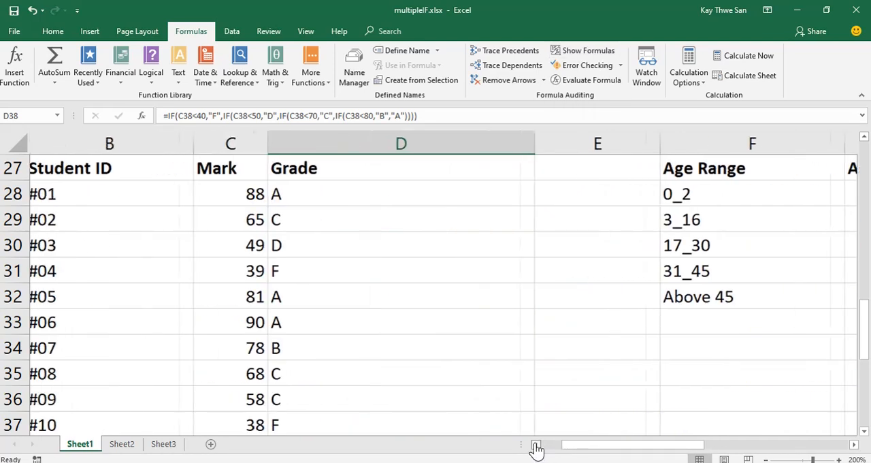
click(537, 446)
scroll(367, 348, up, 1)
scroll(368, 348, up, 2)
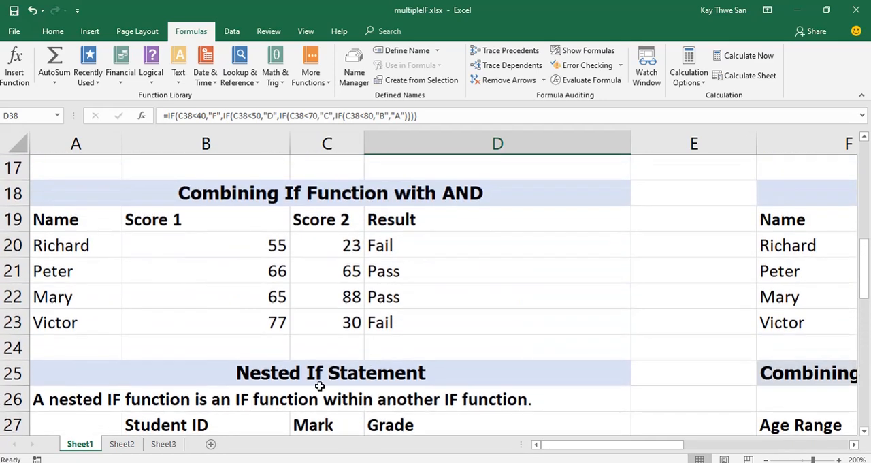
Review the relational and logical operator reference on Sheet3 at 170% zoom, and return to the grade table on Sheet1.
click(164, 445)
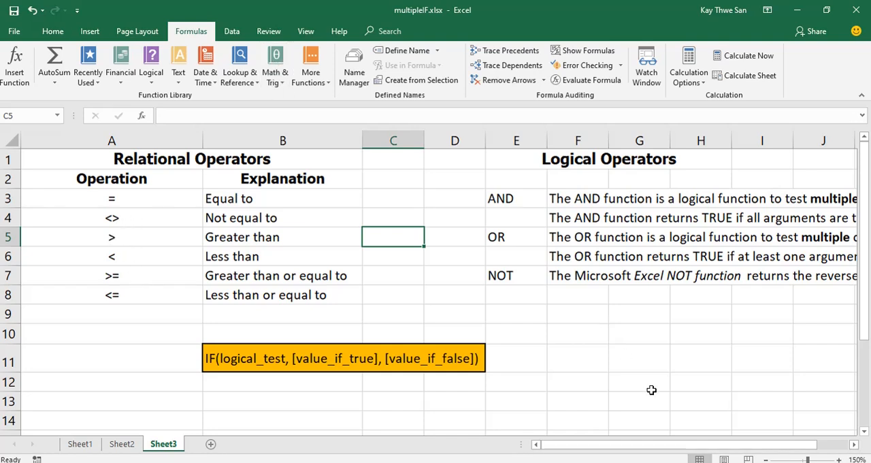
click(838, 459)
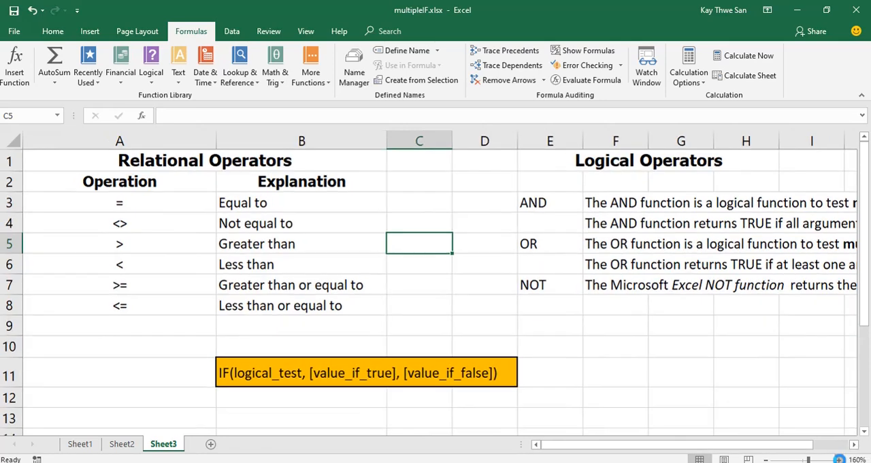
click(839, 459)
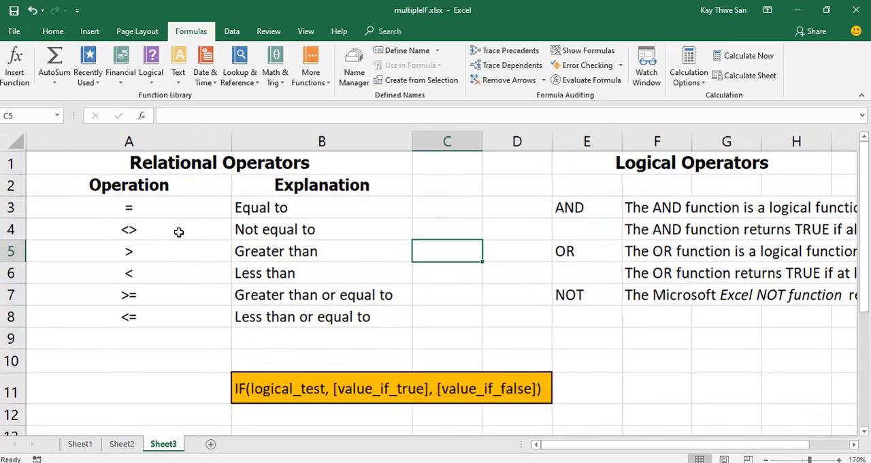
click(854, 444)
click(854, 443)
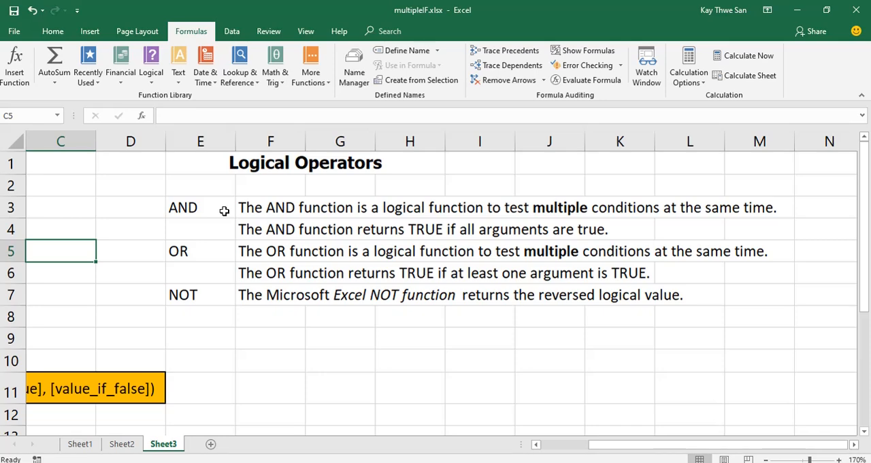
click(81, 445)
scroll(307, 341, down, 7)
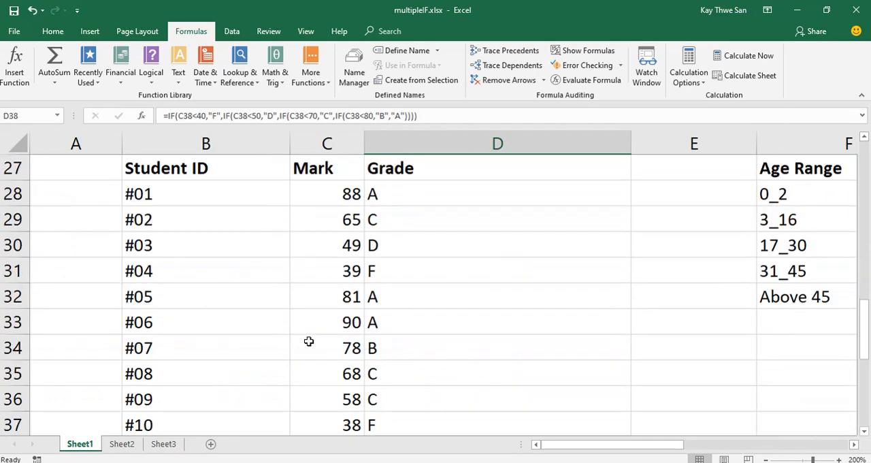
Review the example tables on Sheet1 from the grades up to the IF syntax, including the AND formula in D20.
scroll(308, 341, down, 2)
scroll(308, 341, up, 10)
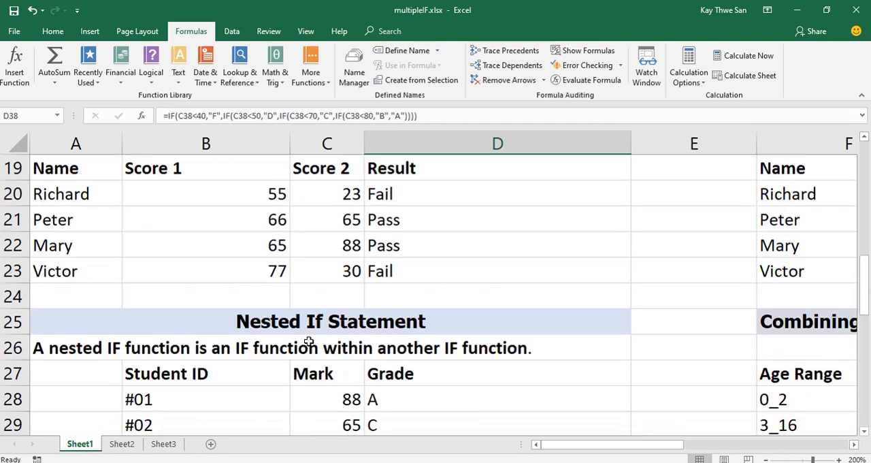
scroll(308, 342, down, 2)
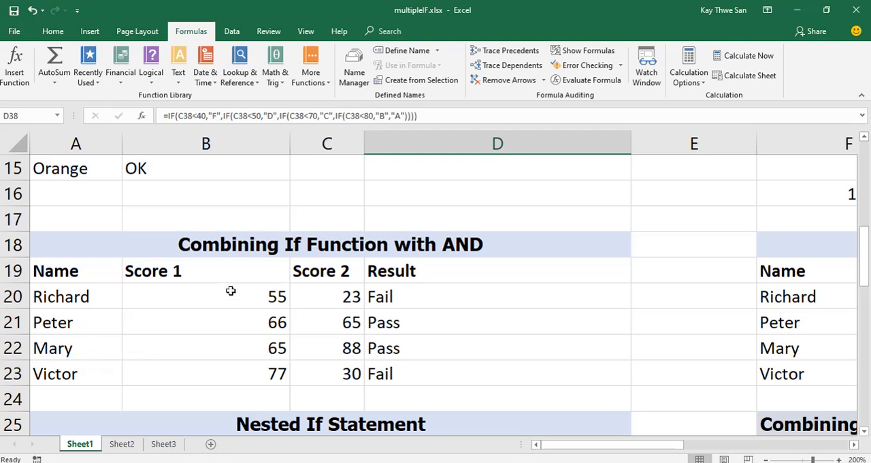
click(412, 300)
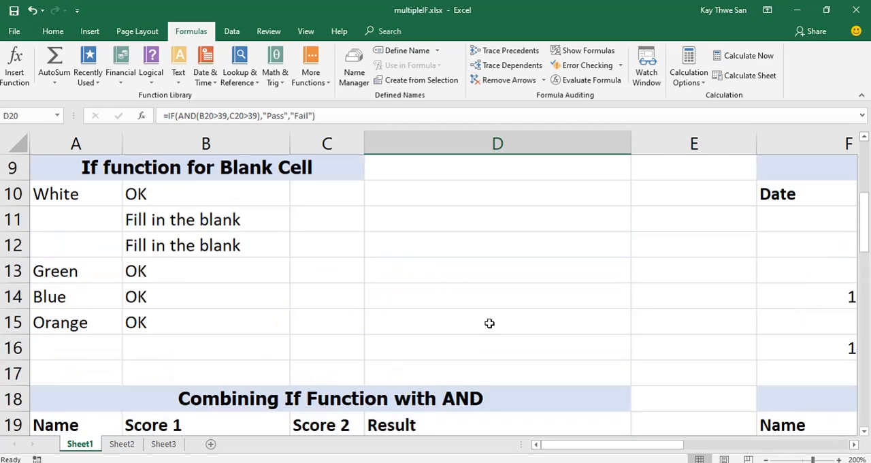
scroll(490, 322, up, 3)
scroll(678, 403, up, 2)
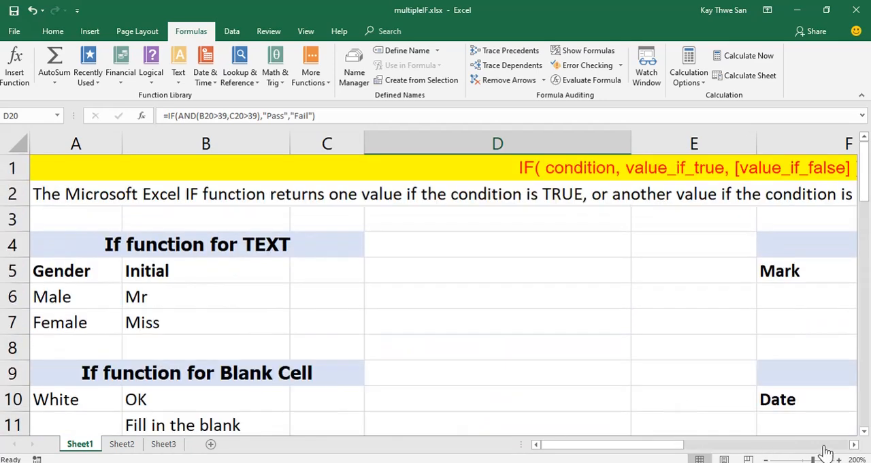
click(853, 444)
click(853, 443)
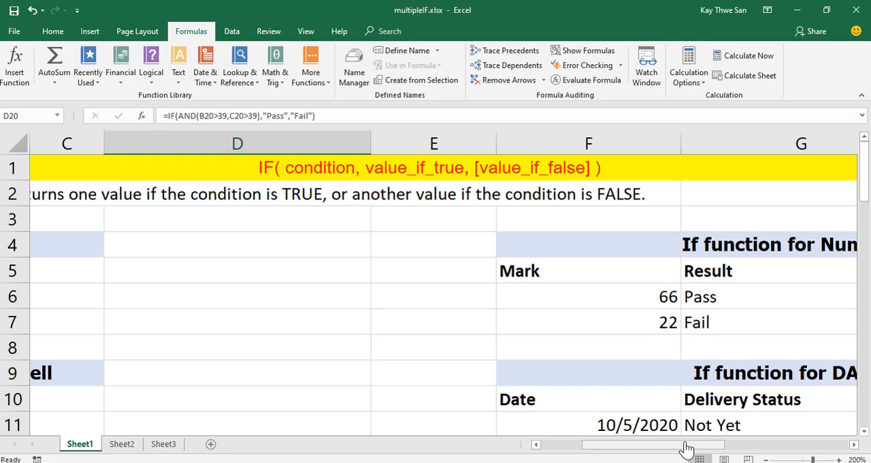
drag(684, 445, 645, 445)
Clear the results in D20 through D23 of the Combining If Function with AND table.
scroll(453, 325, down, 5)
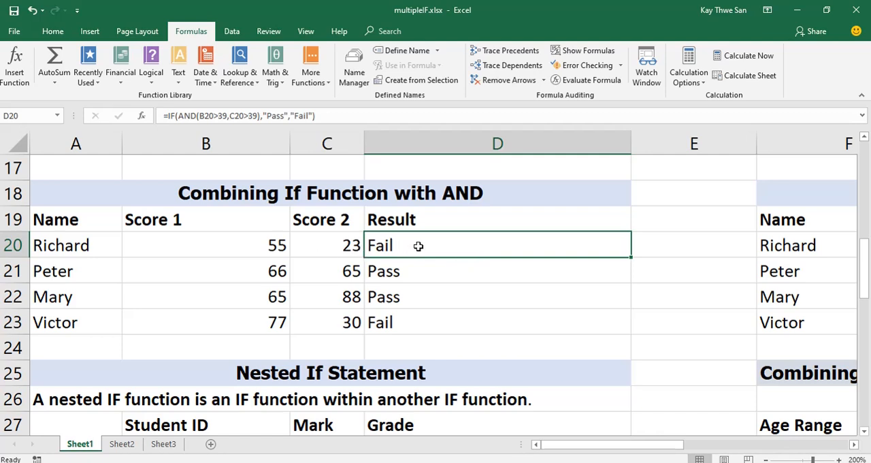
drag(418, 246, 444, 315)
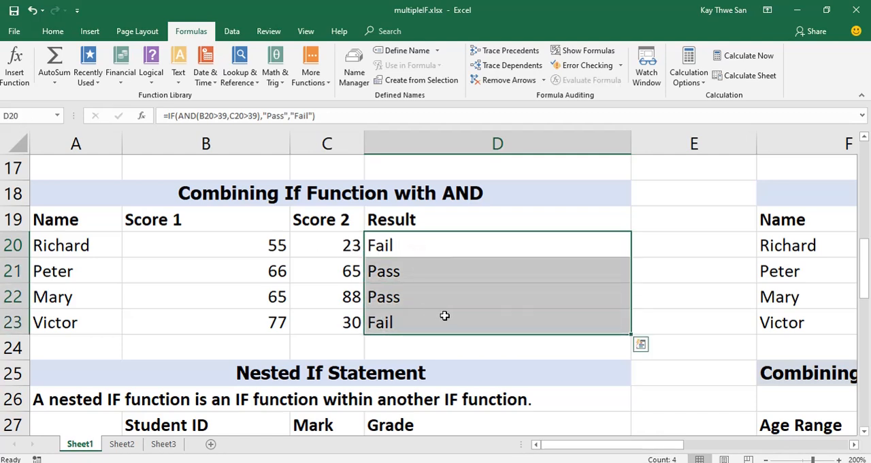
key(Delete)
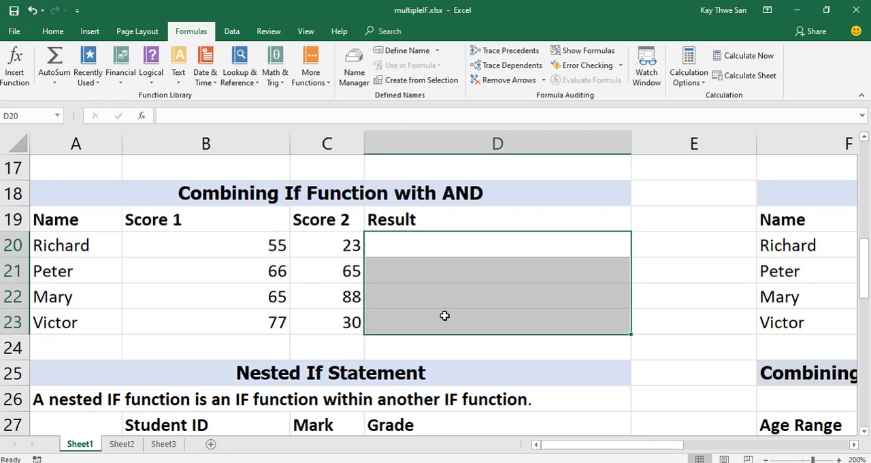
Start an IF formula in D20 with AND(B20>39,C20>39) as its logical test.
click(419, 246)
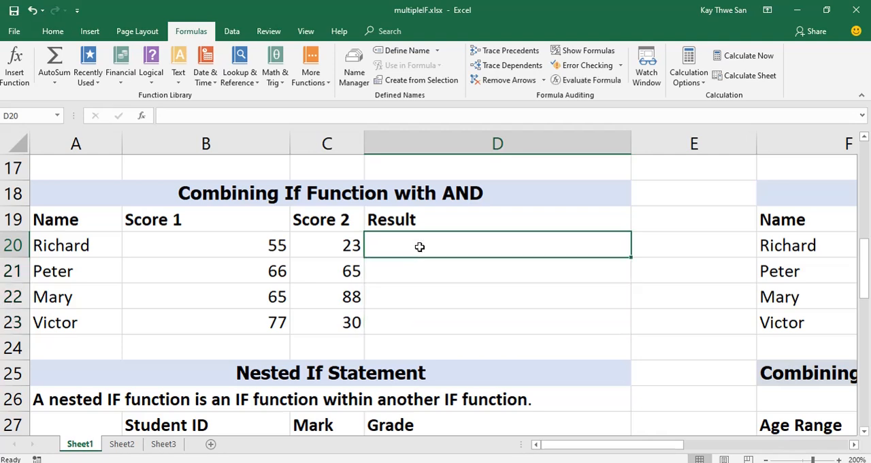
text(=if)
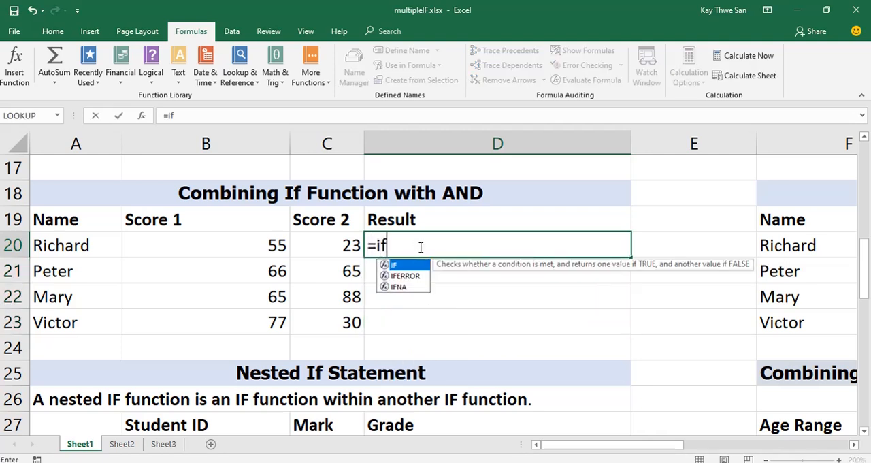
text(()
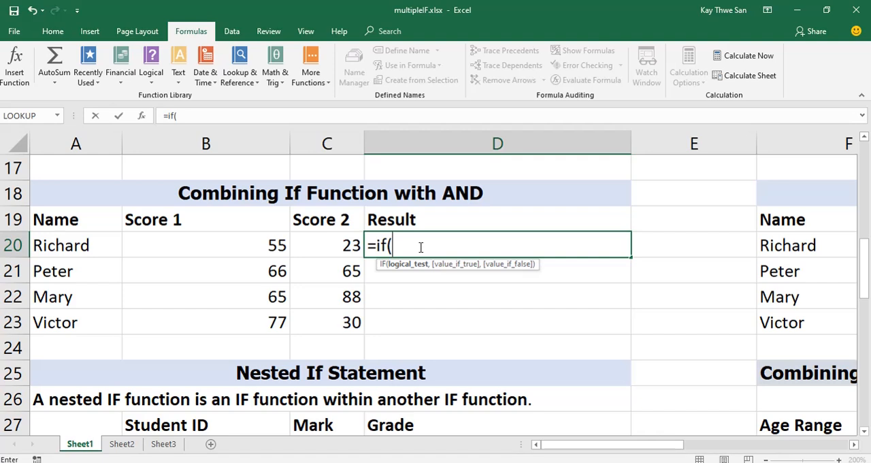
text(AND)
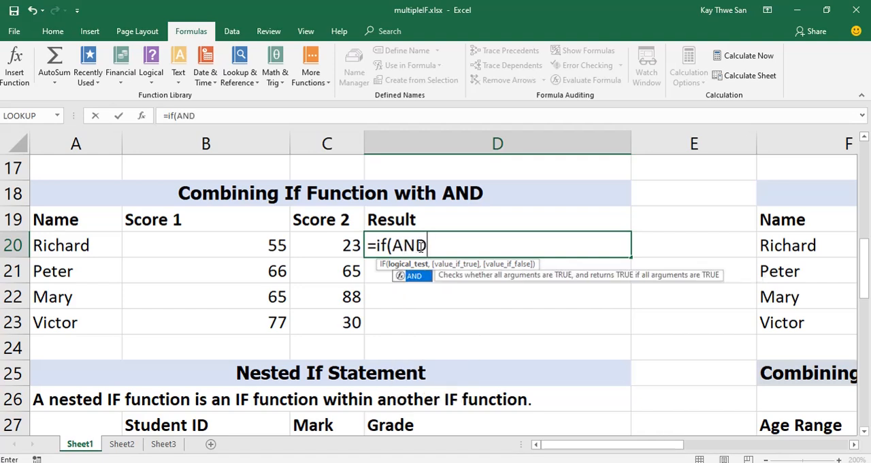
text(()
click(259, 244)
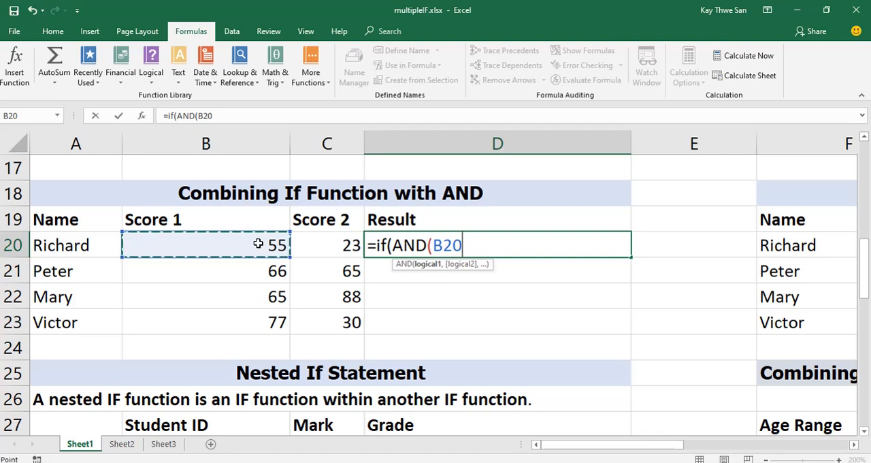
text(>39)
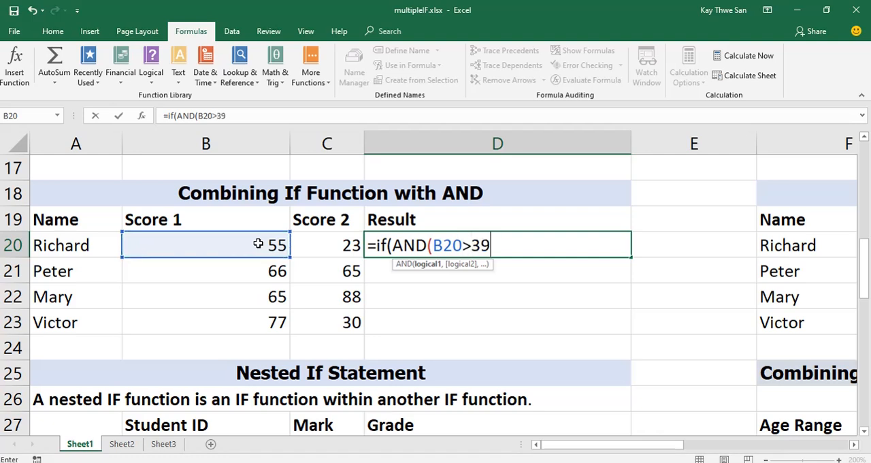
text(,)
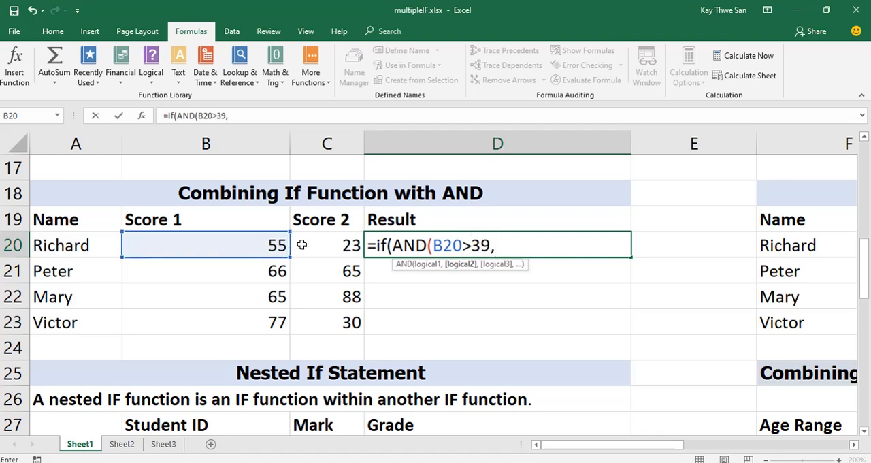
click(344, 244)
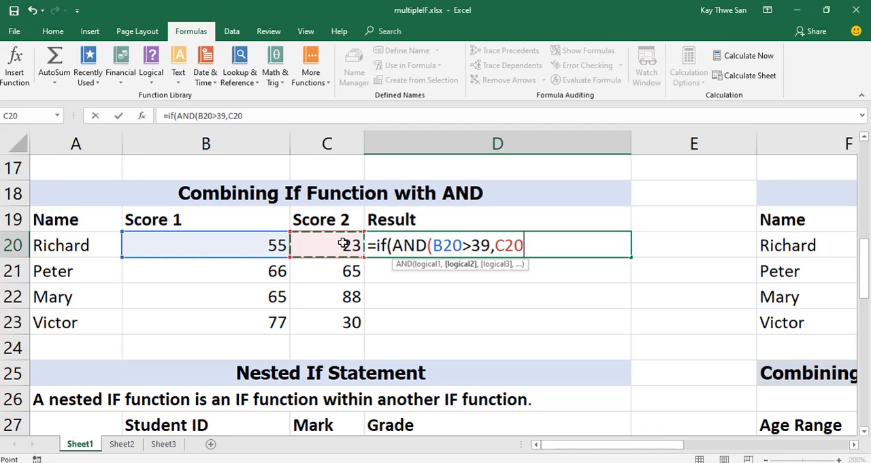
text(>39)
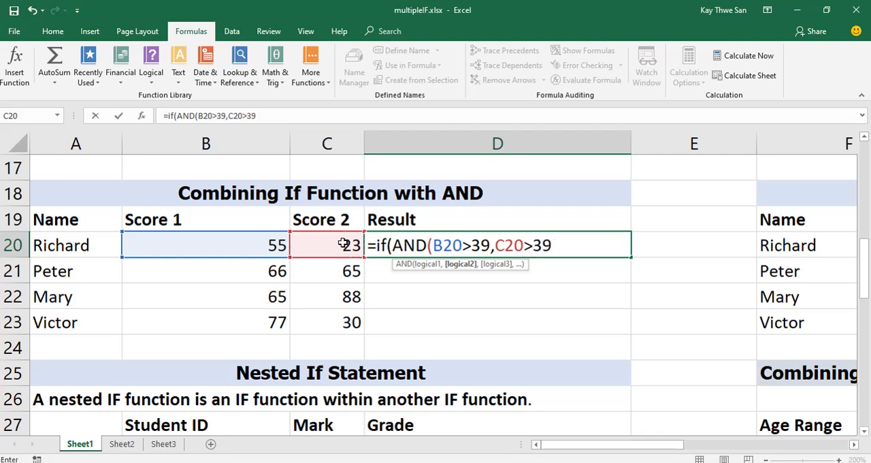
text(),)
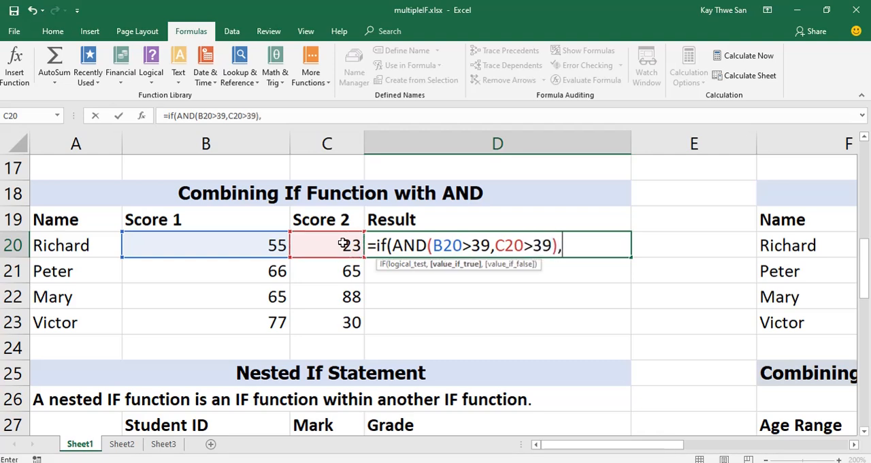
text("Pass".)
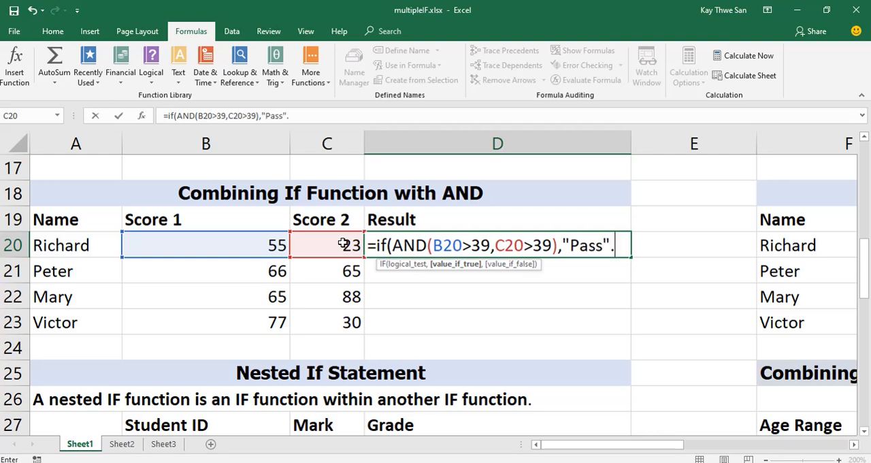
text(")
Complete the D20 formula with "Pass" if true and "Fail" if false, and fill it down to D23.
key(BackSpace)
key(BackSpace)
text(,")
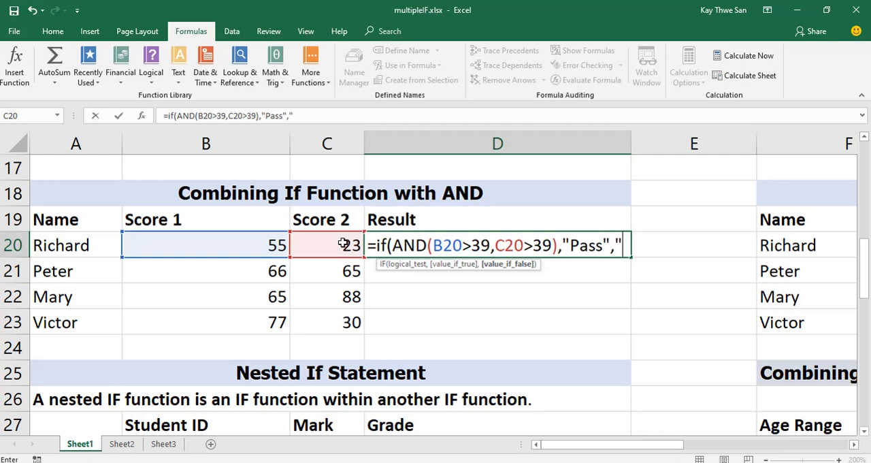
text(Fail)
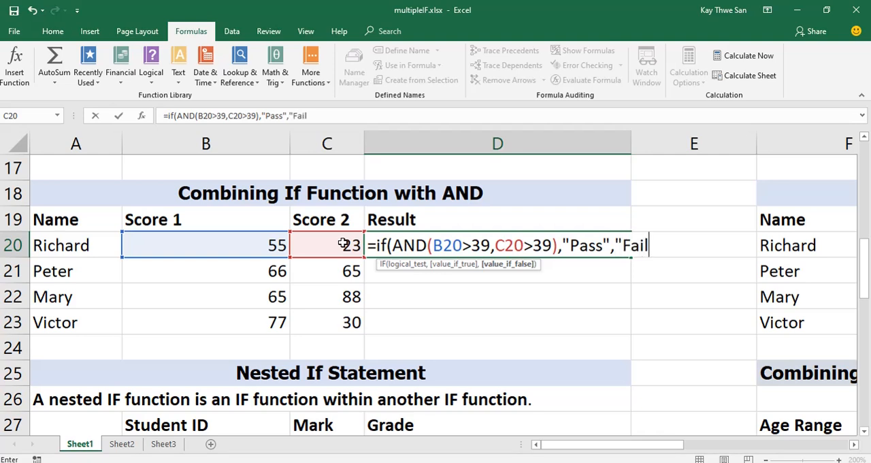
text("))
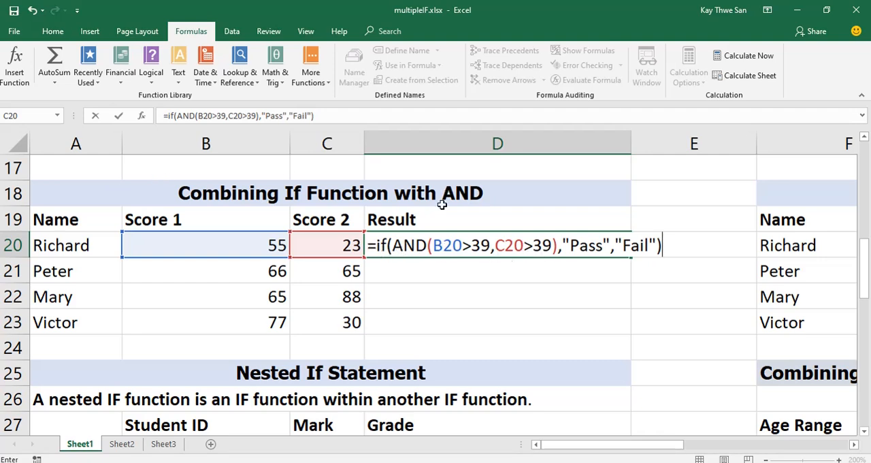
click(119, 117)
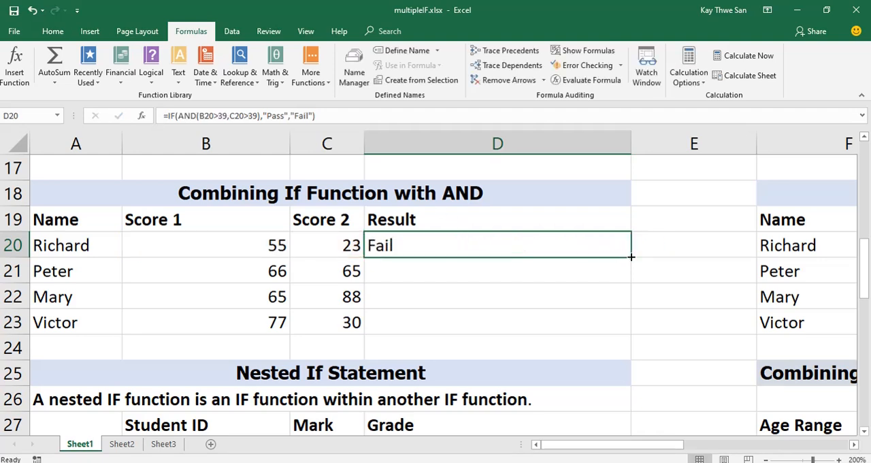
drag(631, 256, 634, 326)
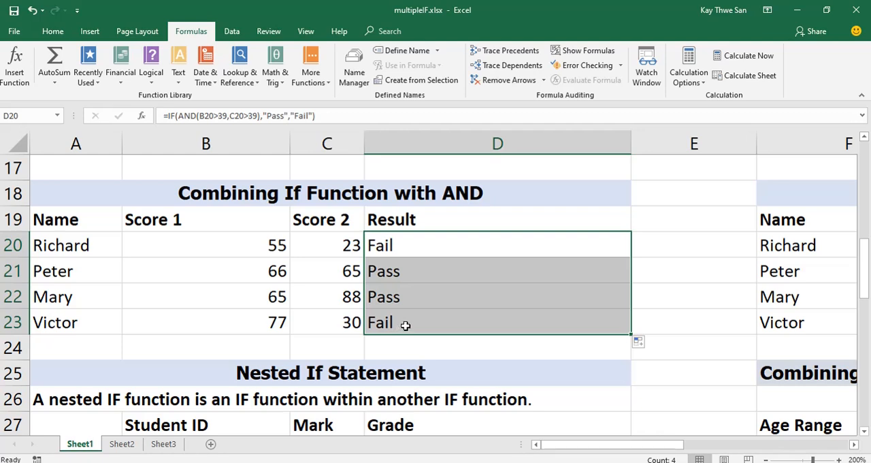
Change the Score 2 values to 66 in C20 and 30 in C21 to test the AND formula.
click(349, 247)
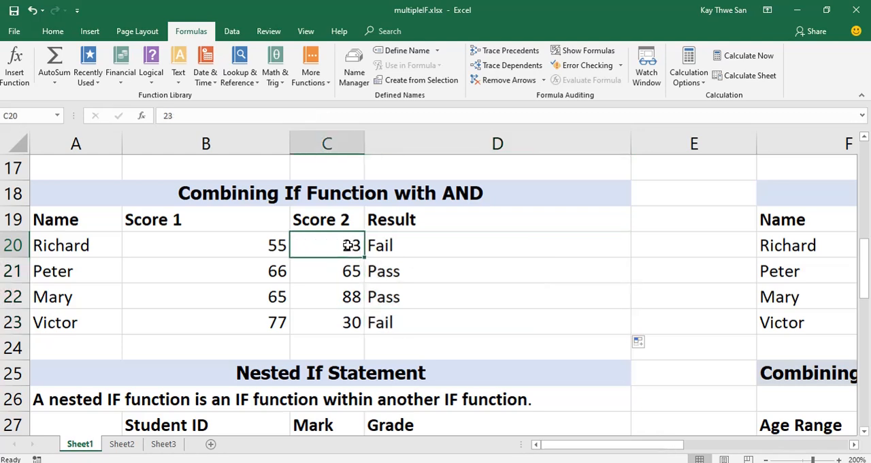
text(66)
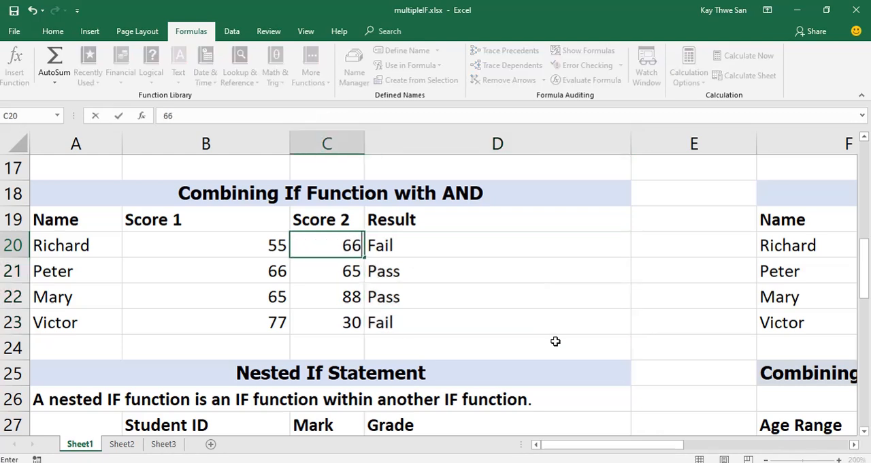
key(Return)
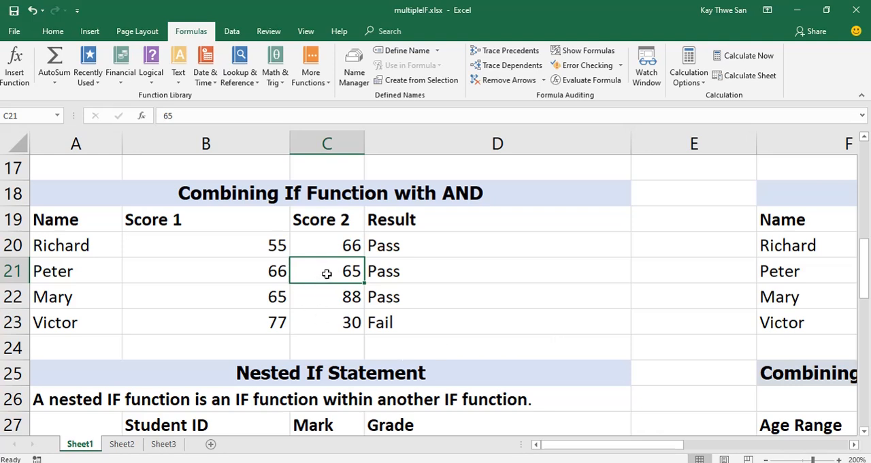
text(30)
key(Return)
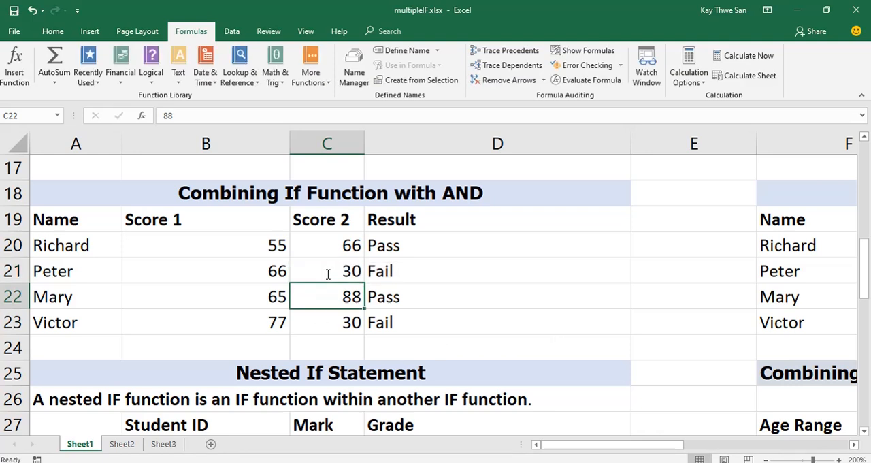
Change the Score 2 values to 23 in C22 and 88 in C23.
double_click(340, 293)
key(Delete)
key(Delete)
text(23)
key(Return)
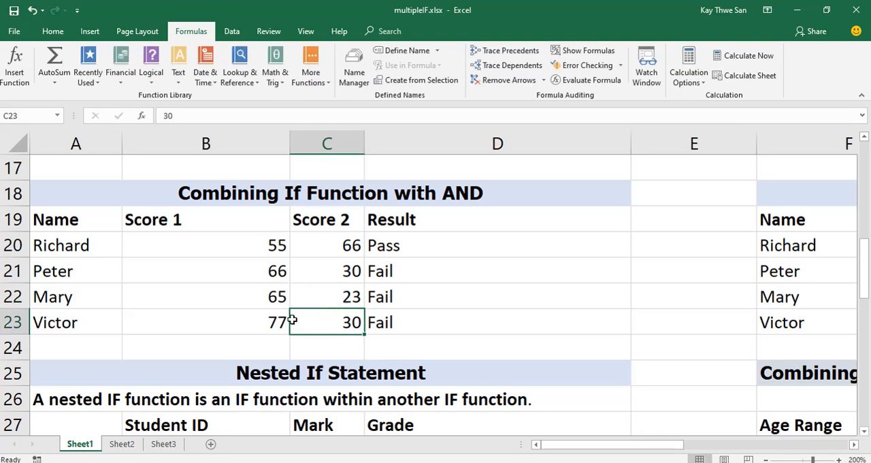
text(88)
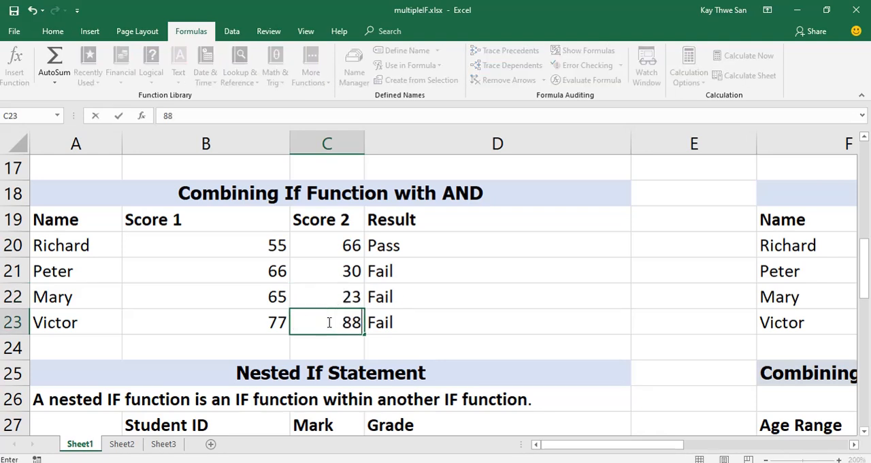
key(Return)
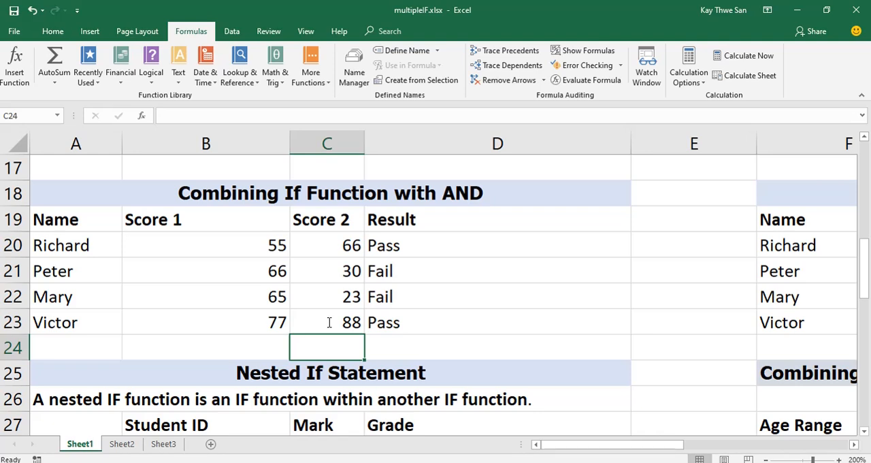
Show the formulas in the cells and examine the full IF and AND formulas in D20 through D23.
click(509, 248)
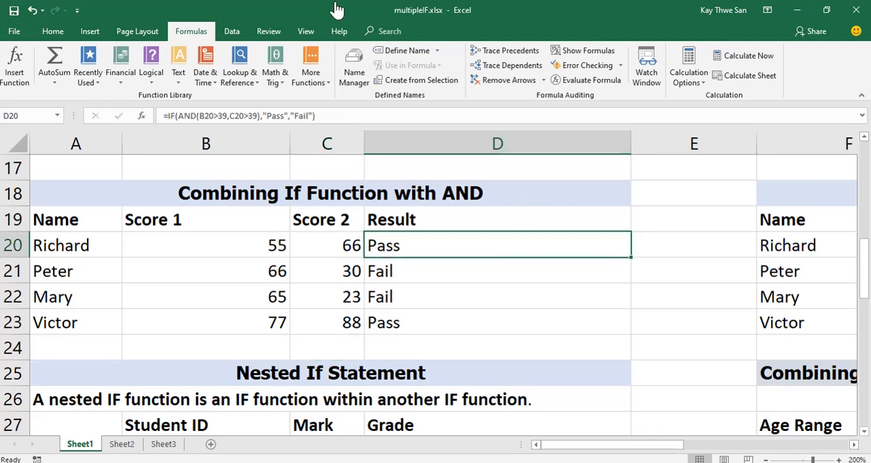
click(583, 51)
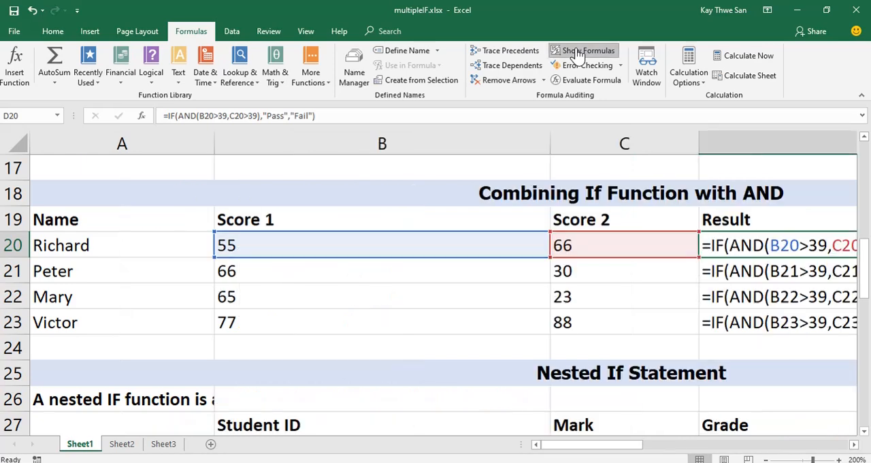
click(854, 445)
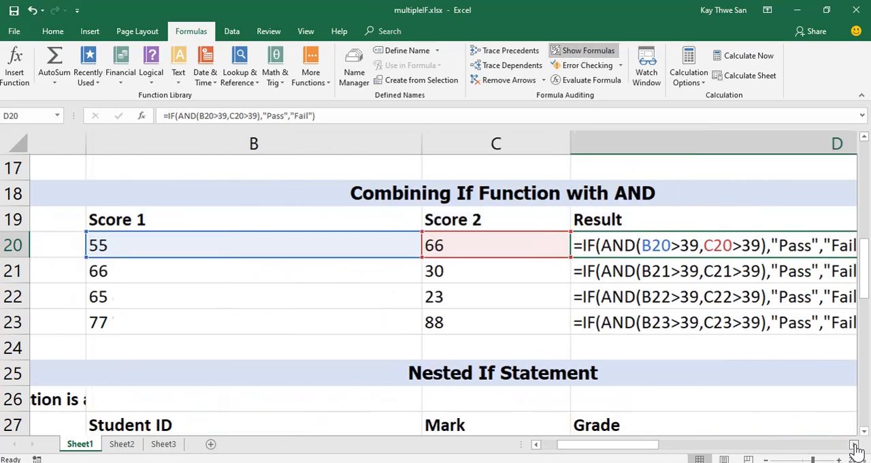
click(854, 447)
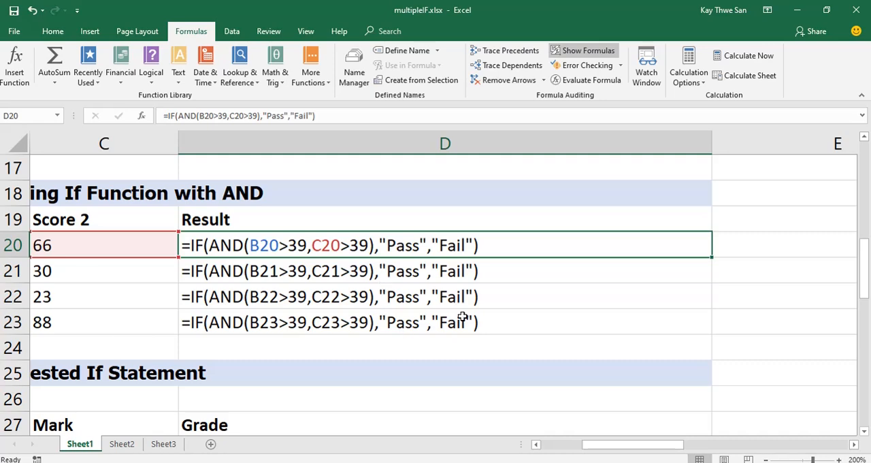
Turn off the formula display and clear the Result cells I20 through I23 in the IF with OR table.
click(583, 53)
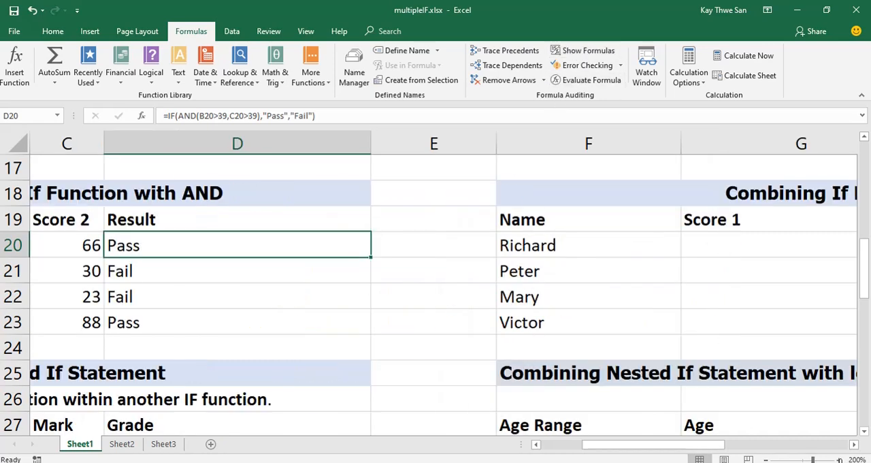
click(854, 445)
click(853, 445)
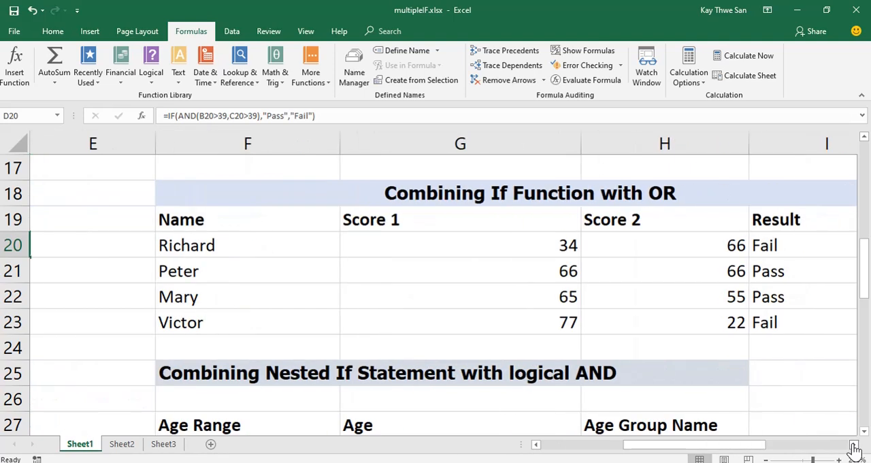
click(853, 445)
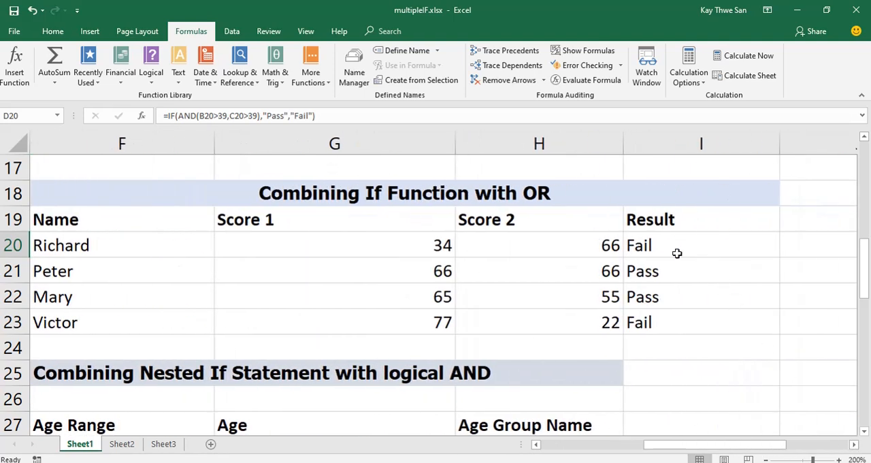
click(711, 243)
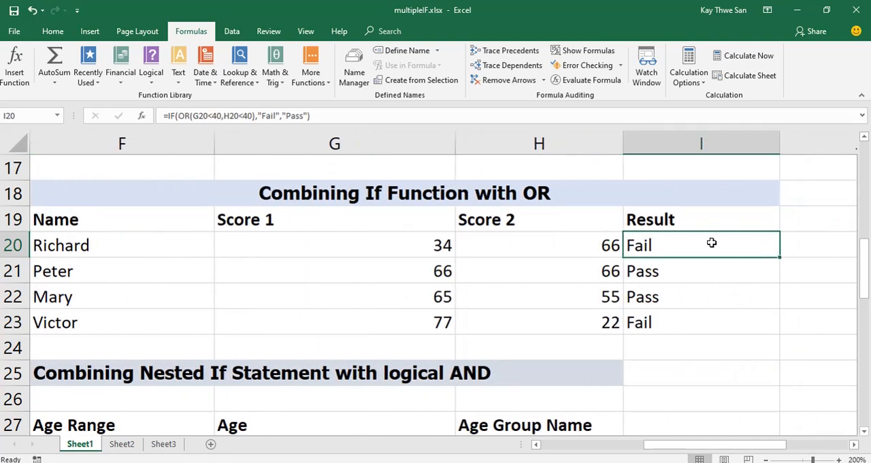
drag(711, 243, 716, 321)
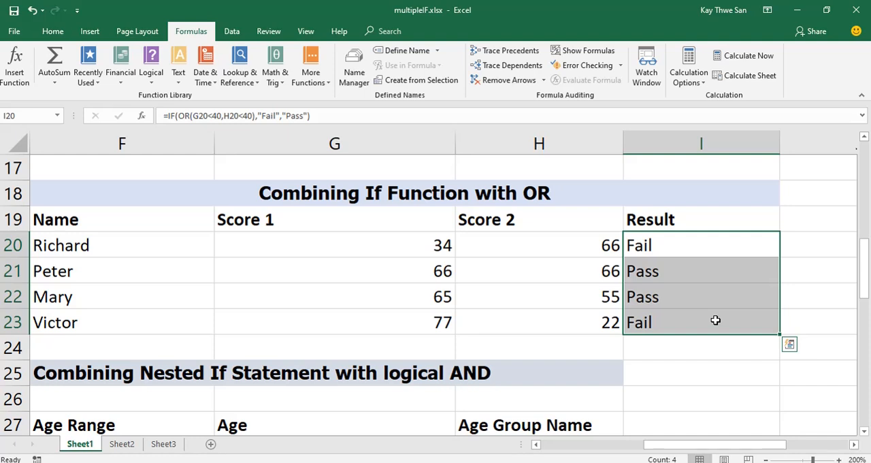
key(Delete)
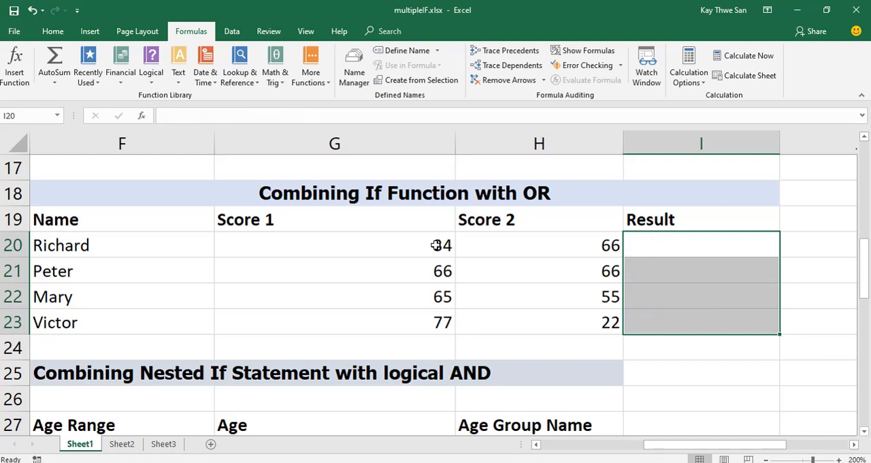
Start an IF formula in I20 with an OR test whose first condition is G20<40.
click(689, 250)
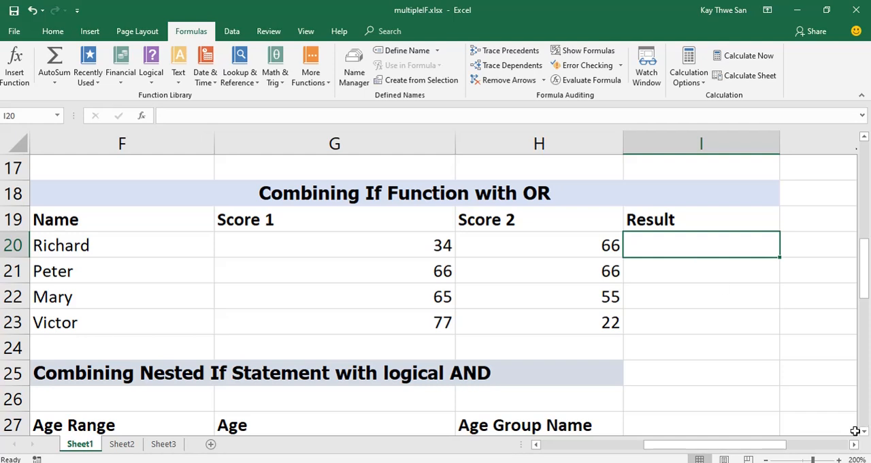
text(=if)
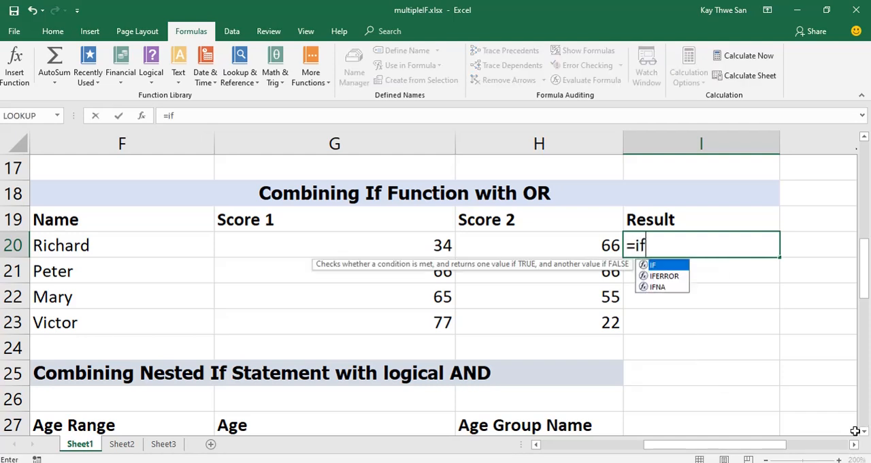
text(()
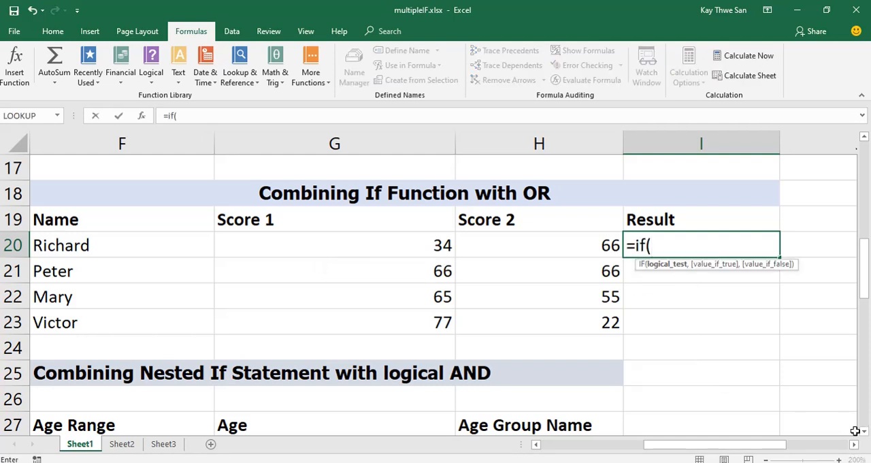
text(OR()
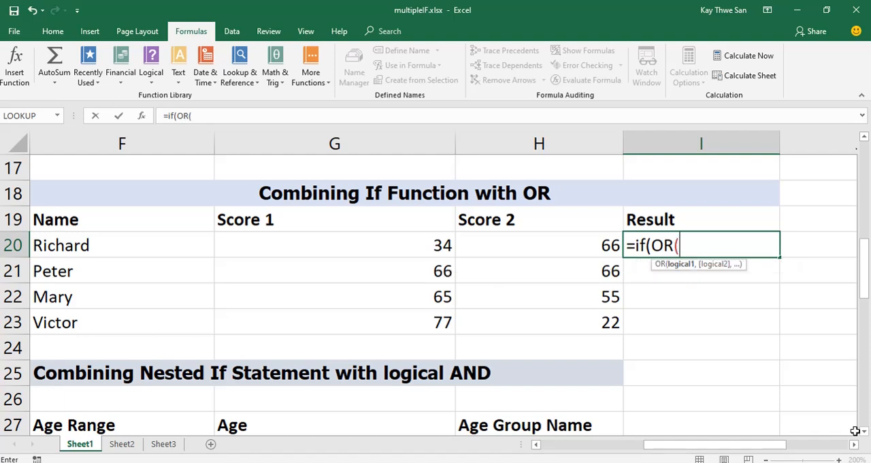
click(390, 247)
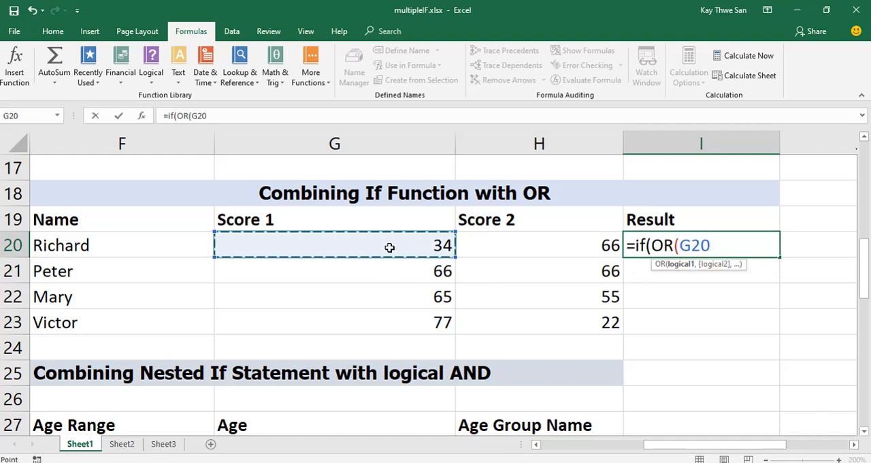
text(<40)
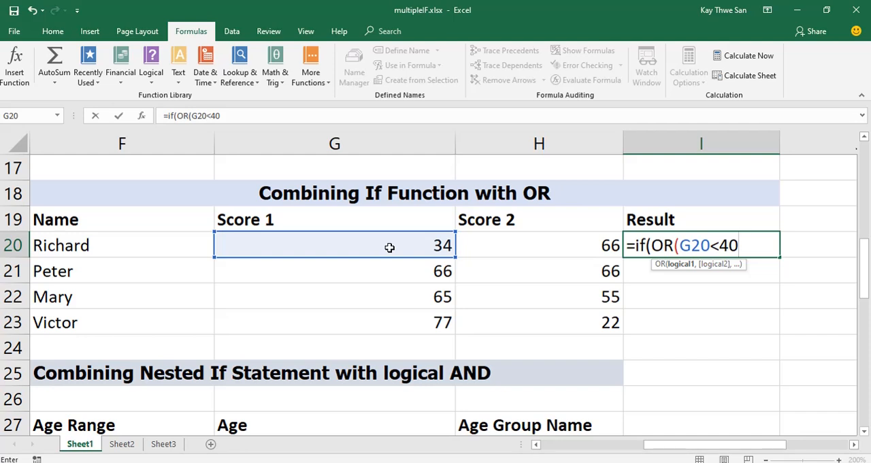
text(,)
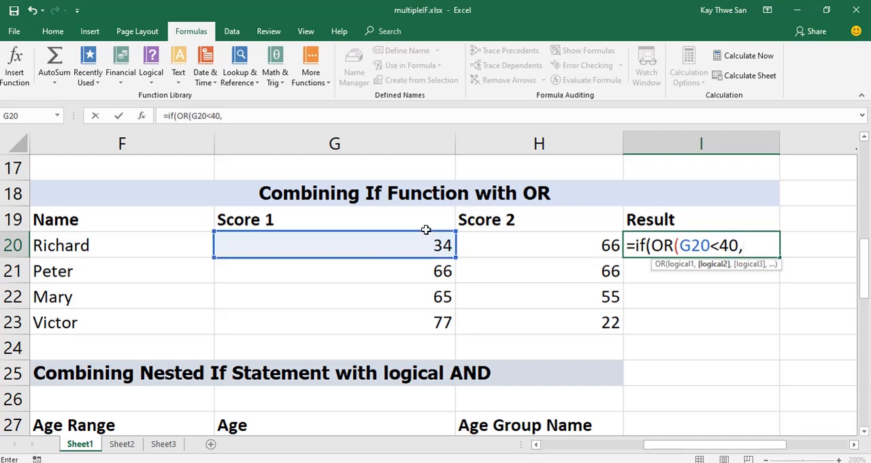
Add H20<40 as the second OR condition in the I20 formula and close the OR function.
click(551, 250)
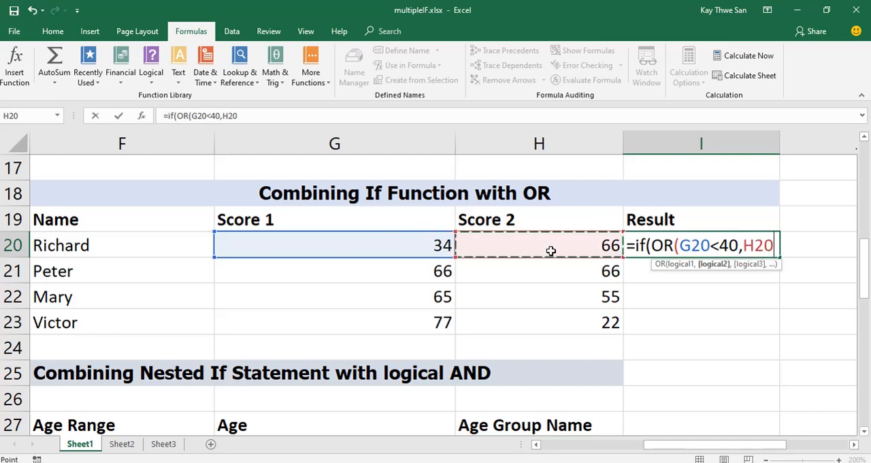
text(<40)
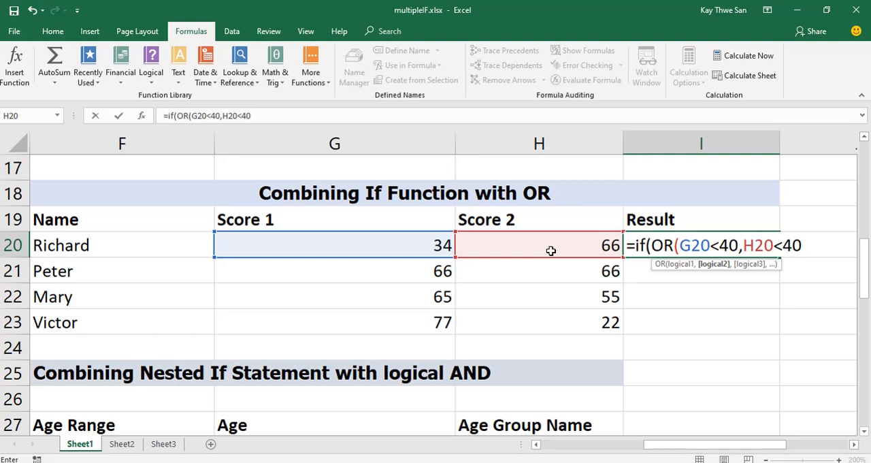
text())
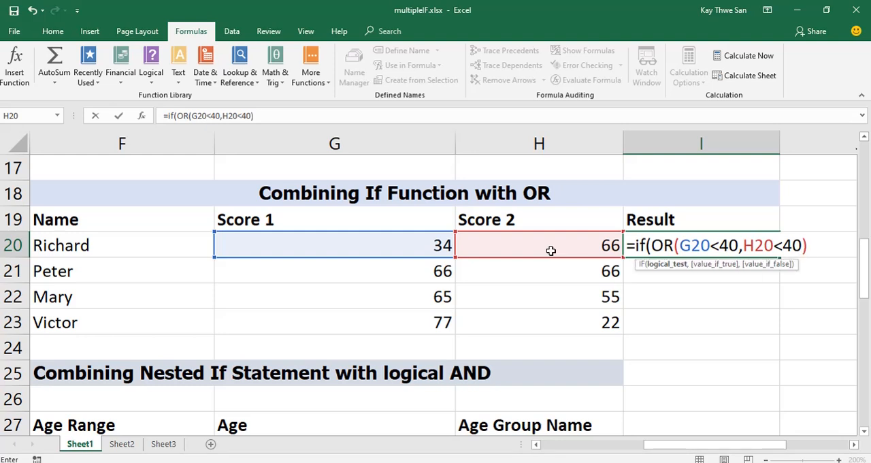
text(,)
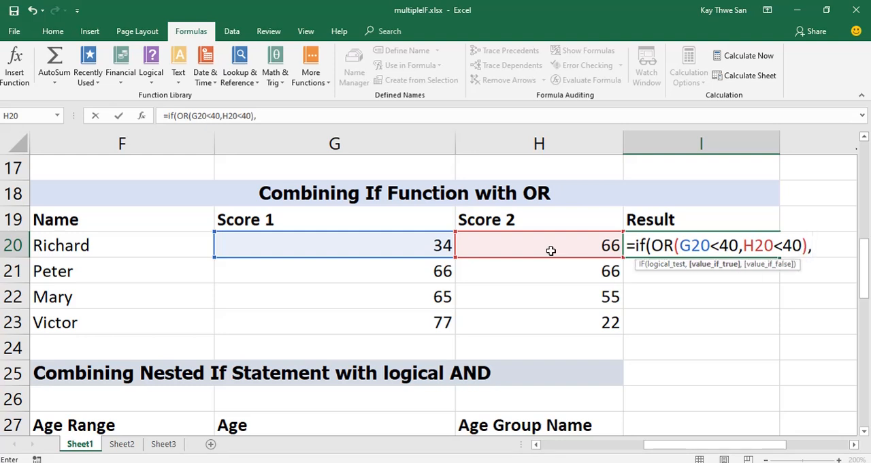
text("Fail)
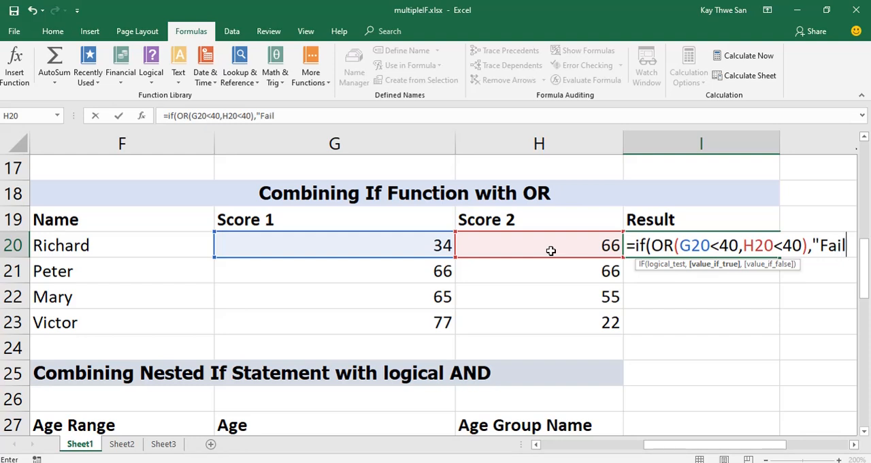
text(",)
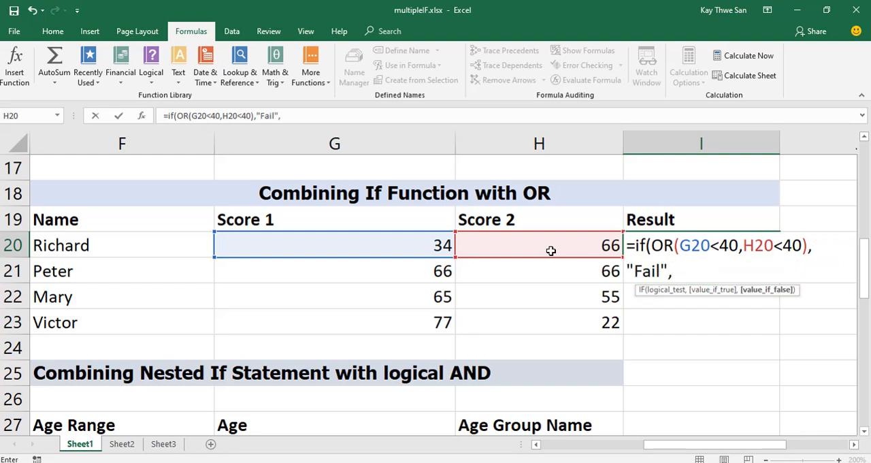
text("Pass)
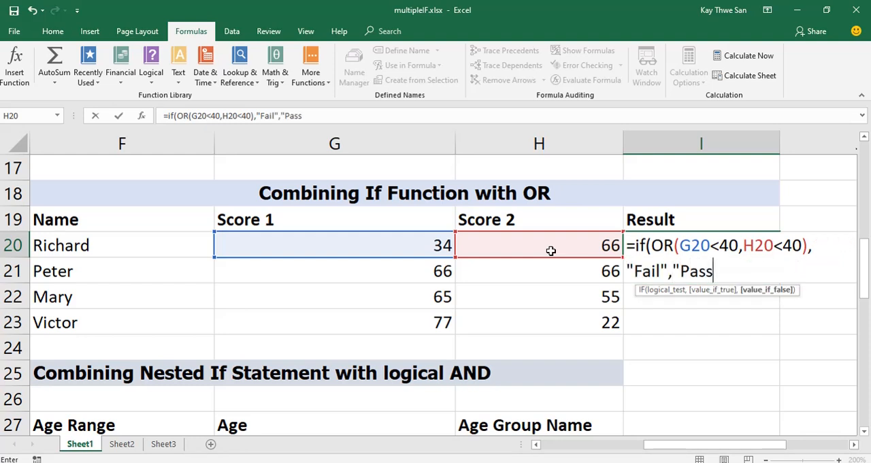
Add "Fail" if true and "Pass" if false to the I20 formula, and try to enter it without the final parenthesis.
key(Return)
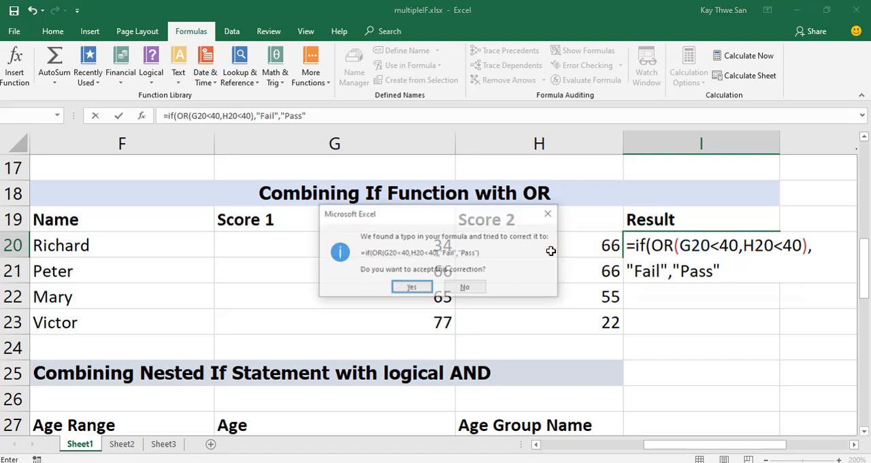
Decline the suggested correction and add the missing closing parenthesis at the end of the I20 formula.
click(465, 288)
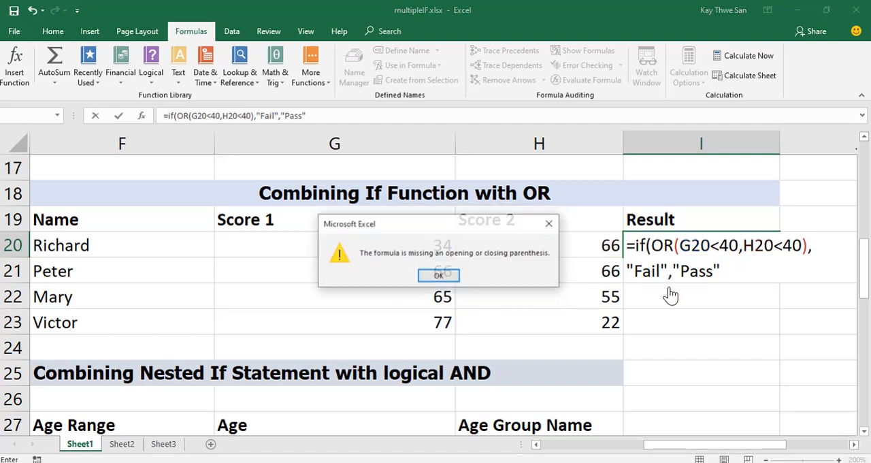
click(439, 275)
click(728, 270)
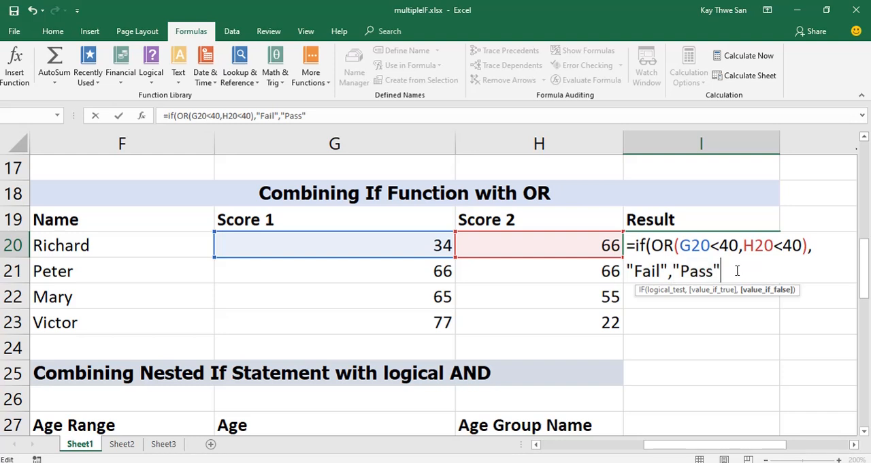
text())
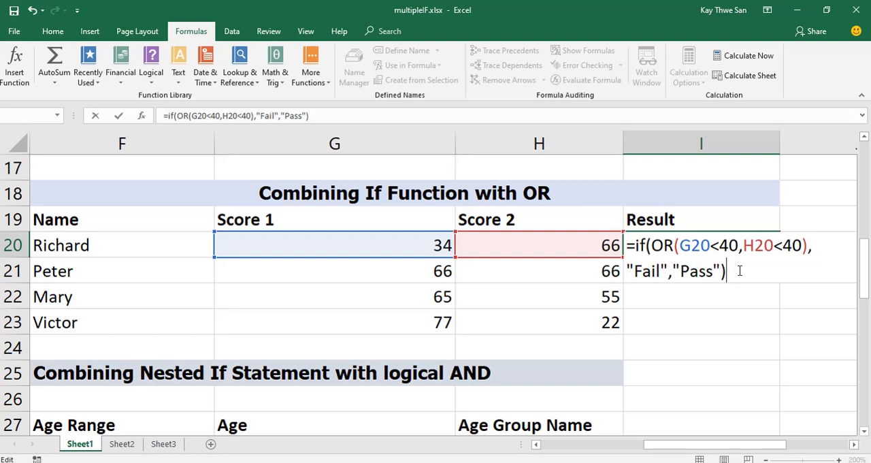
Enter the completed I20 formula and copy it down the Result column through I23.
click(119, 118)
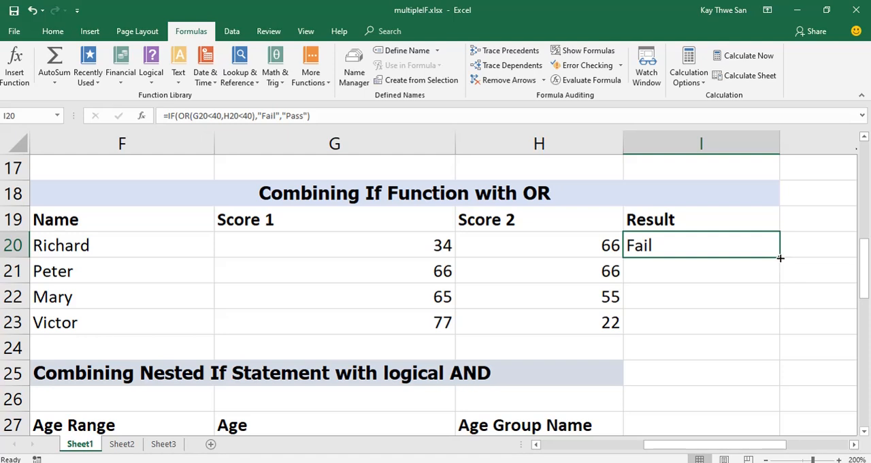
drag(781, 257, 785, 331)
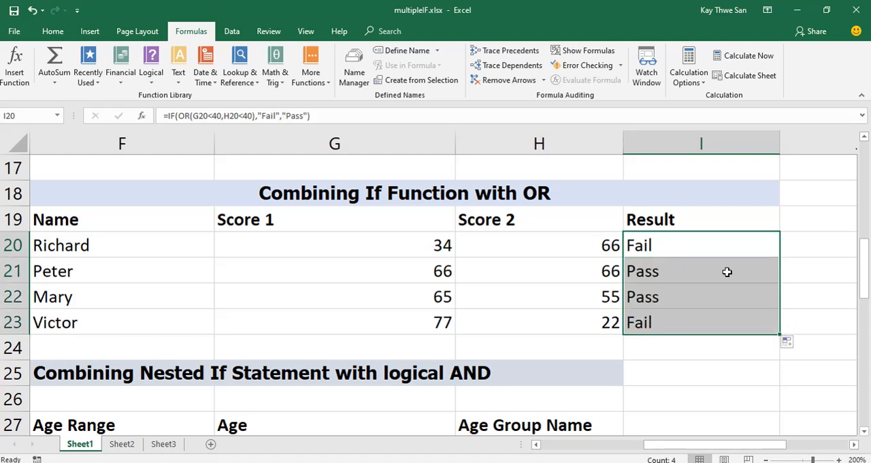
click(664, 249)
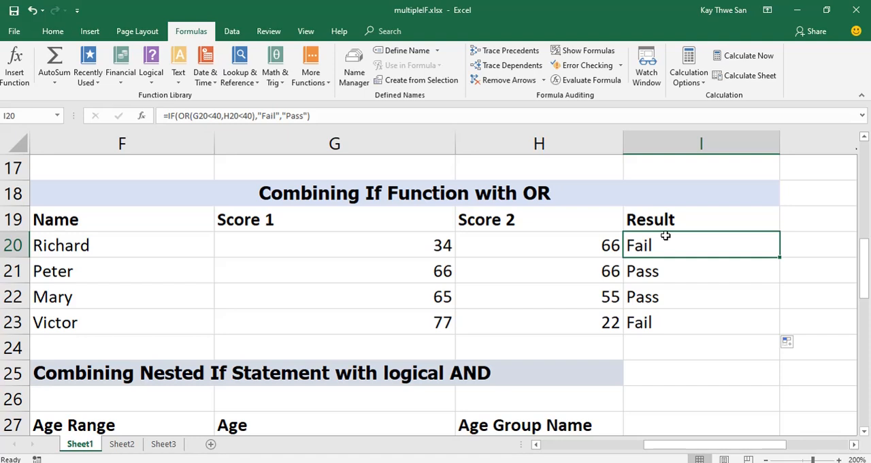
Show the worksheet formulas to examine the OR formulas in I20:I23, and switch back to showing results.
click(578, 51)
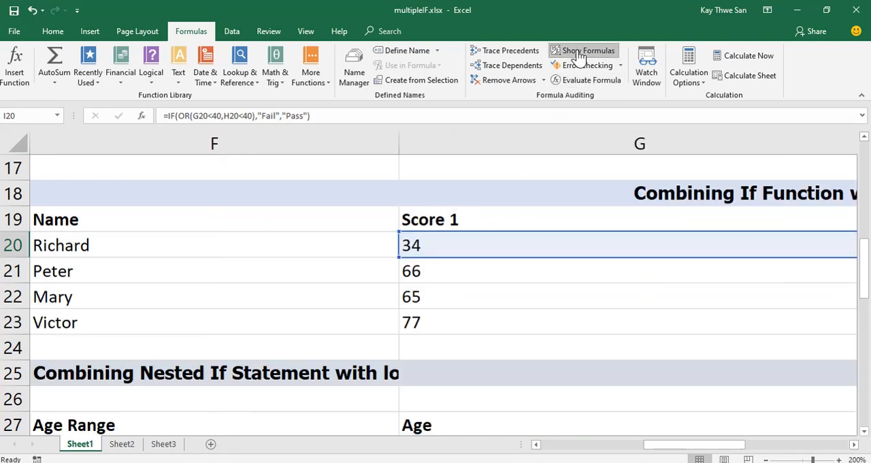
click(854, 444)
click(854, 443)
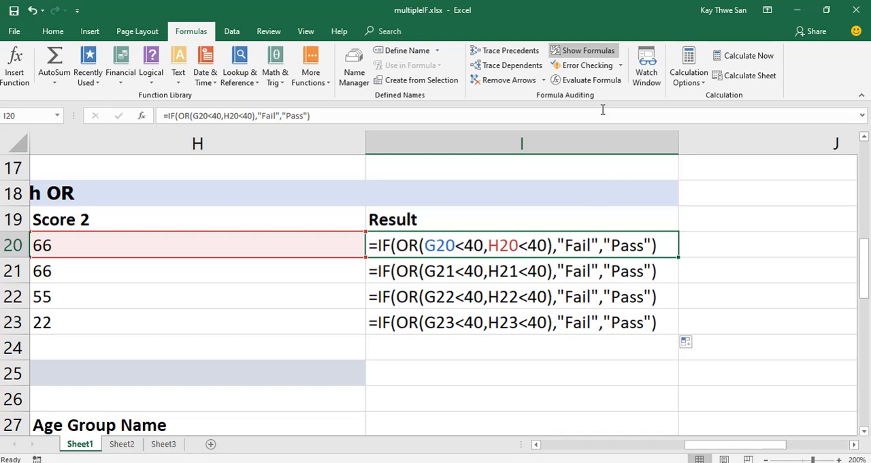
click(579, 51)
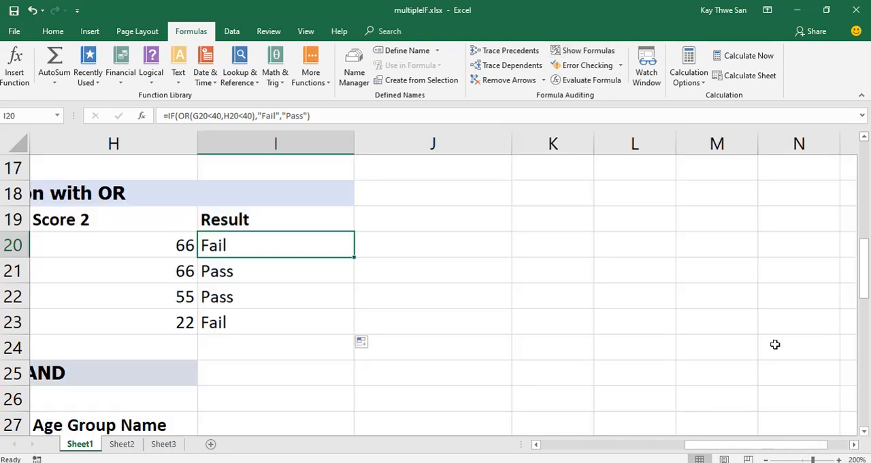
Look through Sheet1 for the "Combining If Function with NOT" table in rows 40 to 47.
click(536, 444)
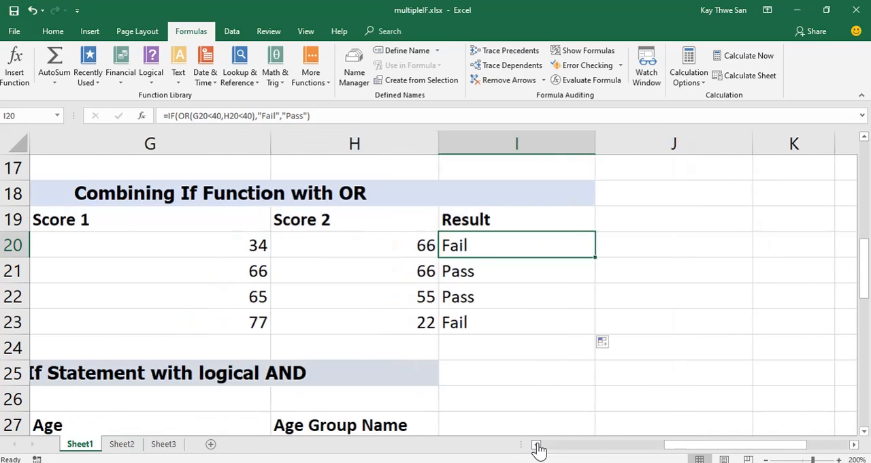
click(537, 444)
click(537, 444)
click(536, 444)
click(536, 445)
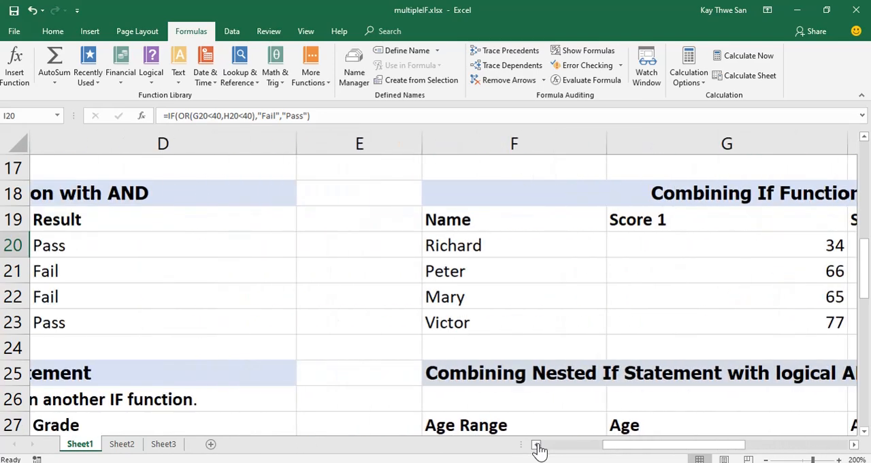
click(536, 444)
click(536, 445)
click(536, 444)
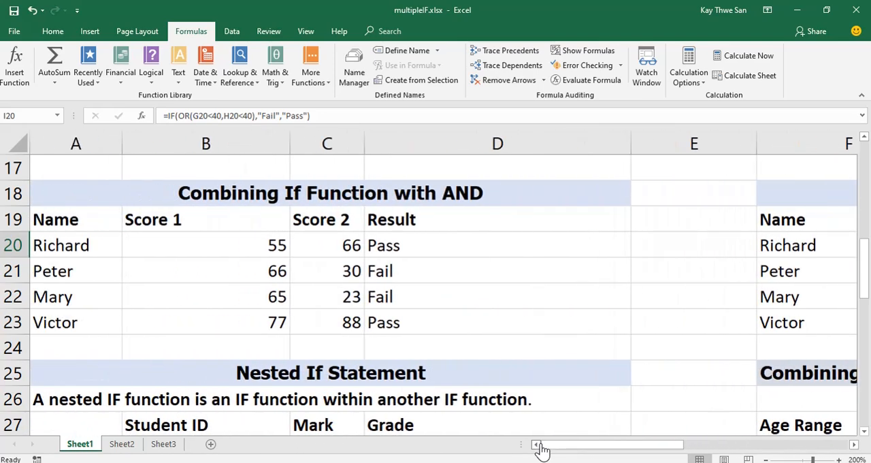
scroll(553, 380, up, 3)
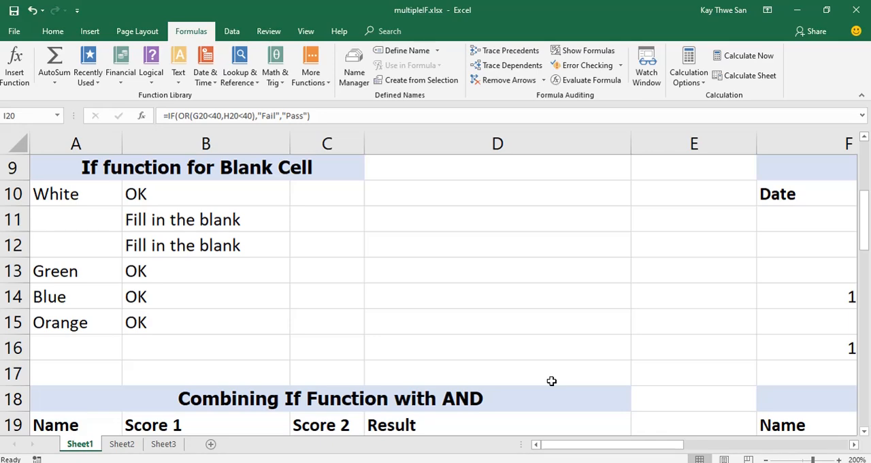
scroll(551, 380, down, 10)
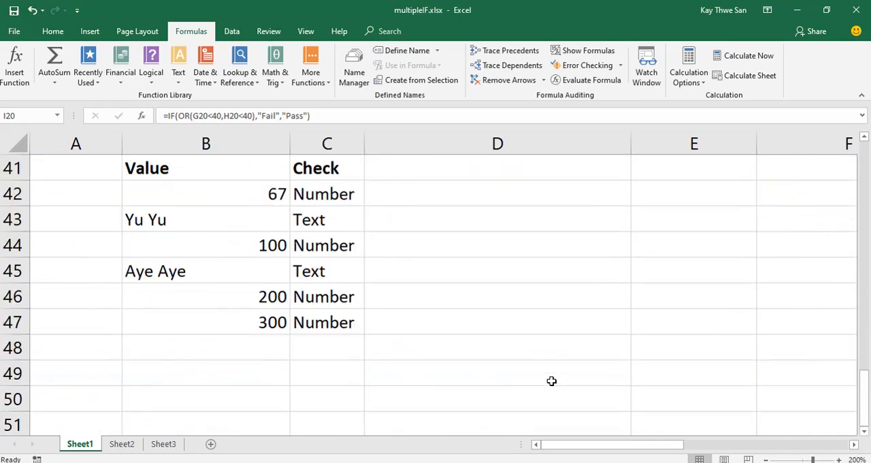
scroll(551, 381, up, 2)
scroll(552, 382, down, 1)
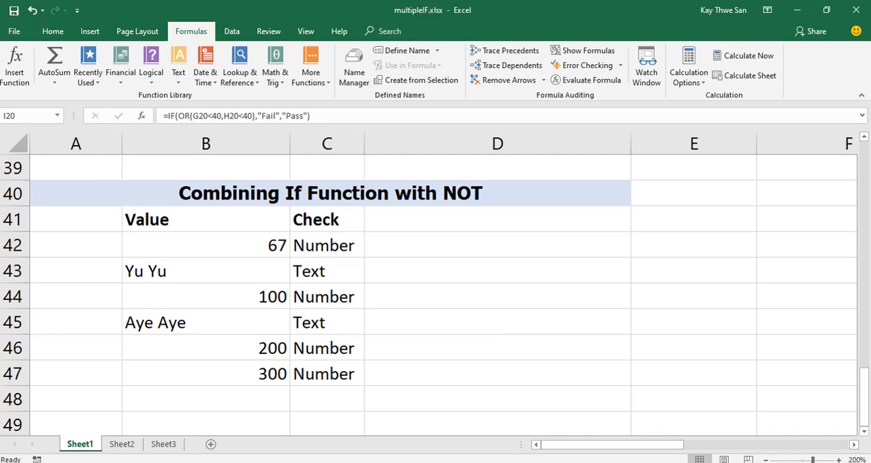
Review the NOT function's description on Sheet3, and examine the existing Check formulas in C42 and C43 on Sheet1.
click(167, 444)
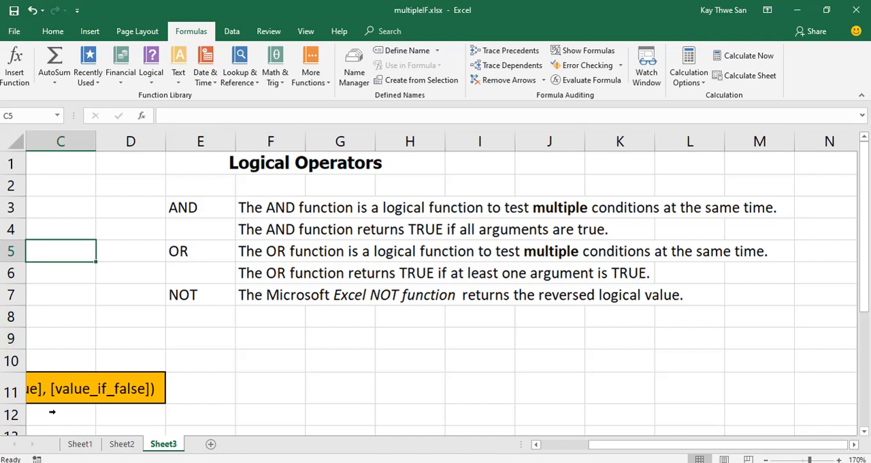
click(78, 443)
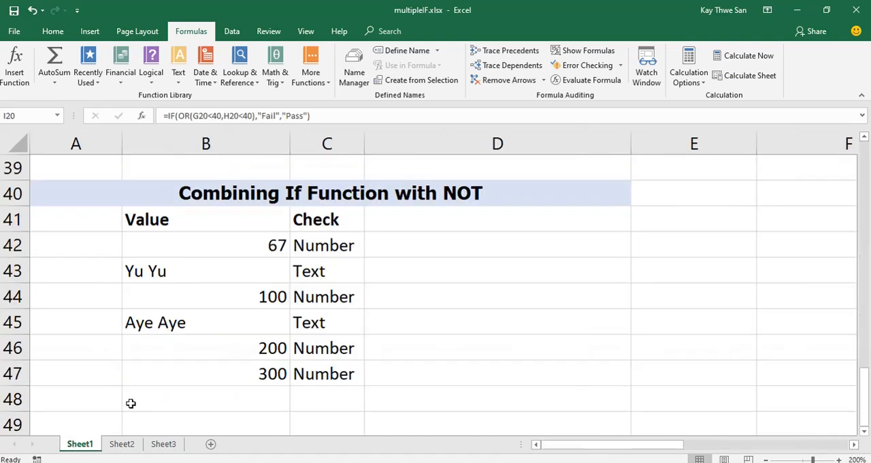
click(342, 248)
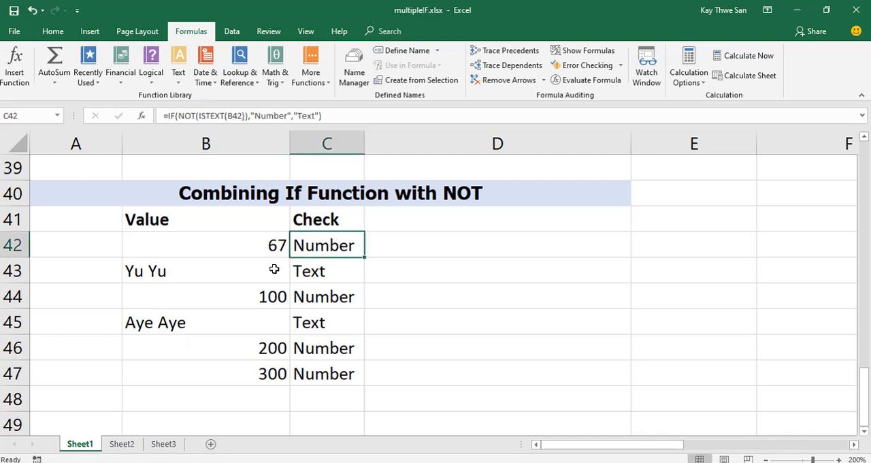
click(257, 244)
click(333, 245)
click(334, 273)
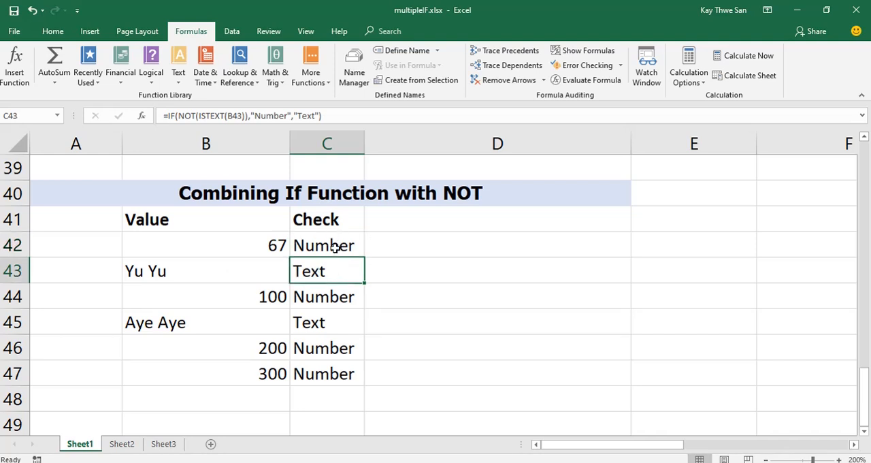
Clear the existing Check formulas from C42:C47.
click(335, 249)
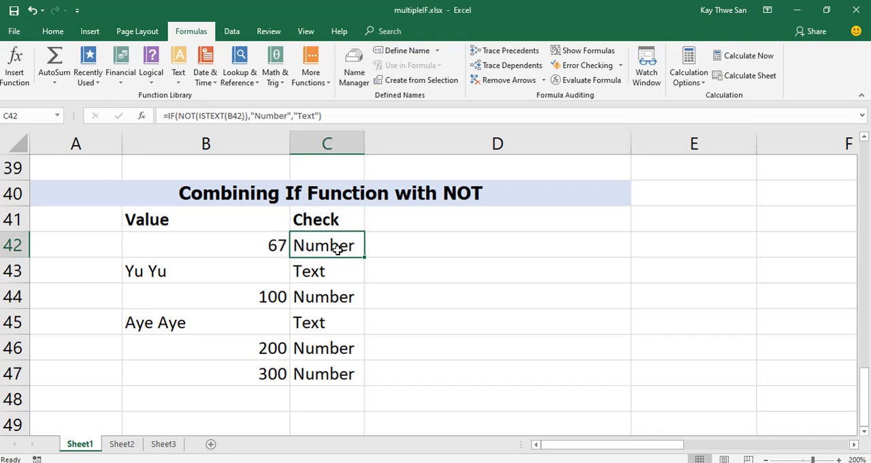
drag(337, 247, 349, 367)
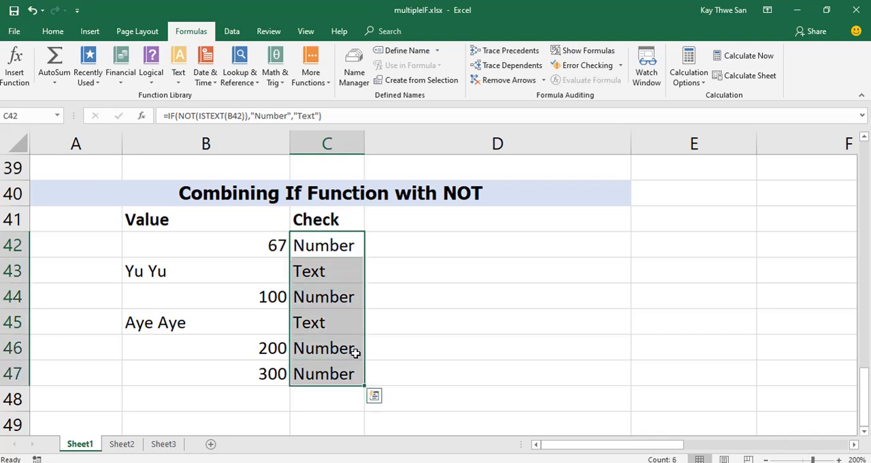
key(Delete)
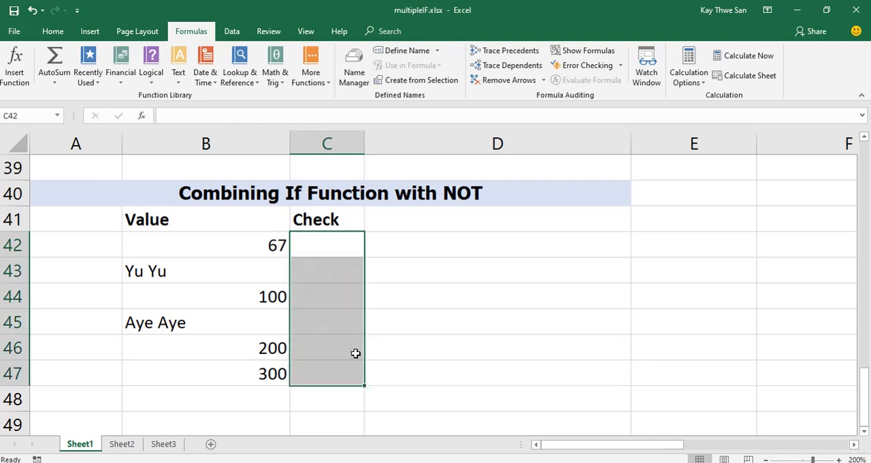
Start an IF formula in C42 with the NOT function opening its logical test.
click(341, 242)
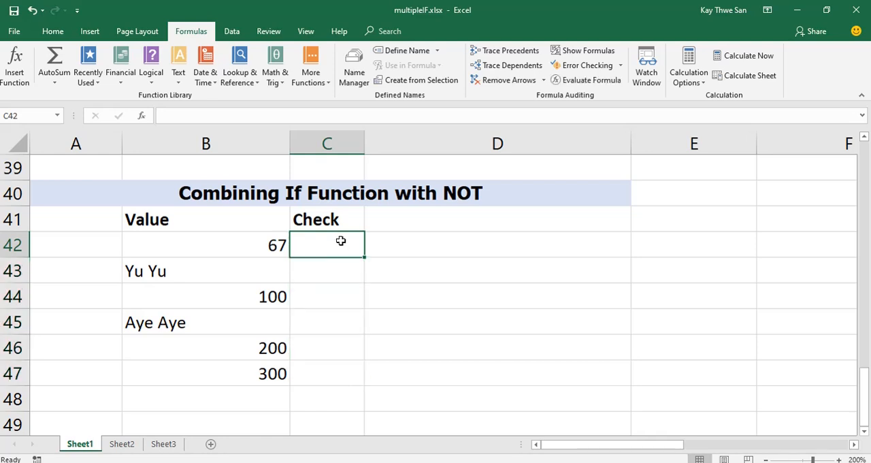
text(=if)
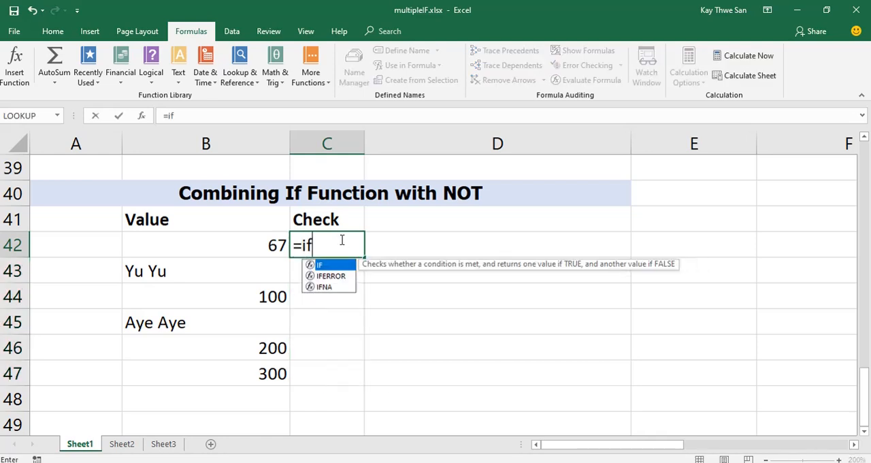
text(()
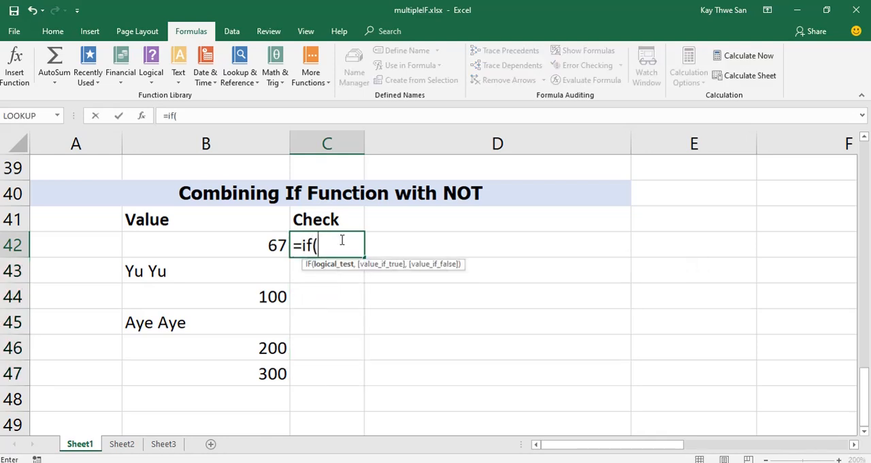
text(NOT)
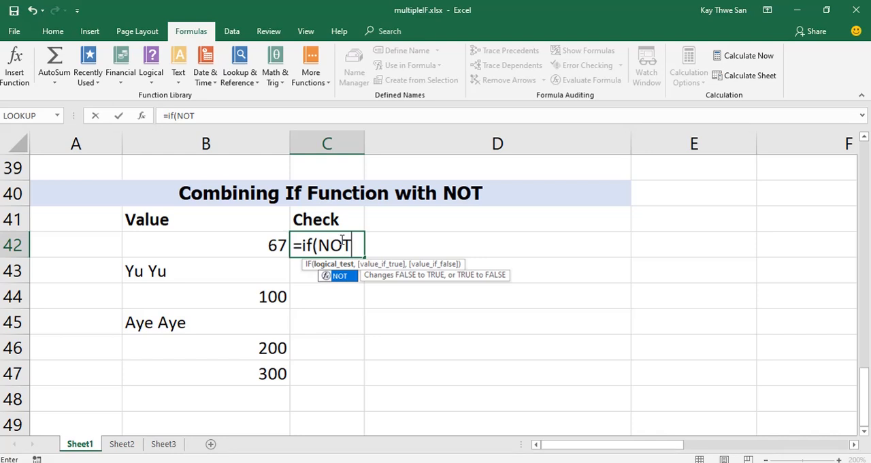
text(()
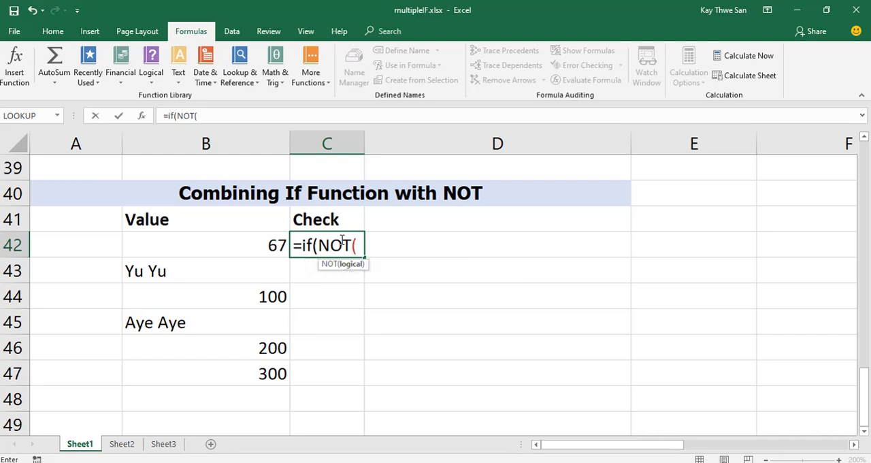
text(i)
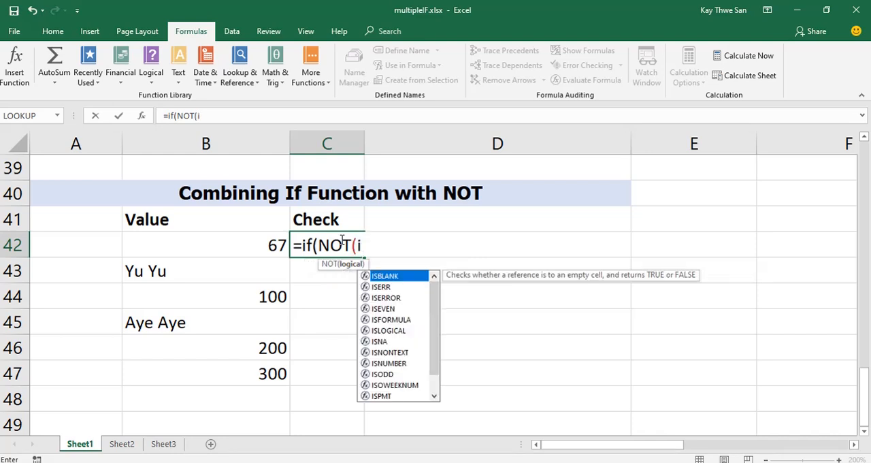
text(stext)
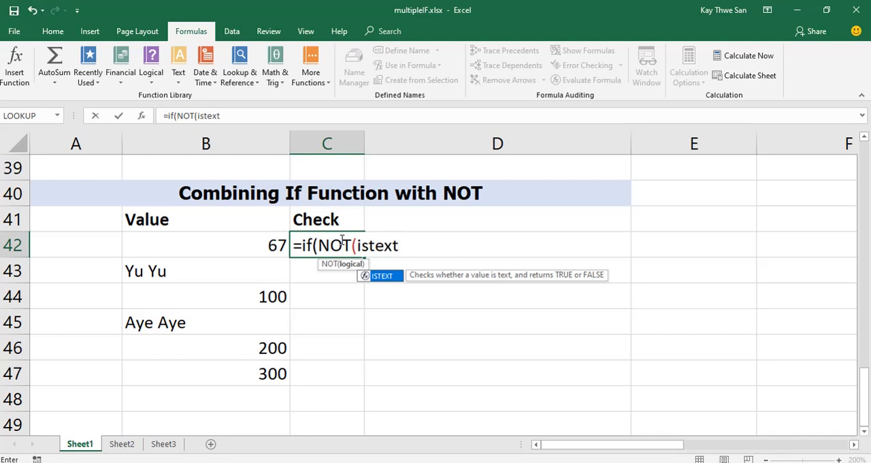
text(()
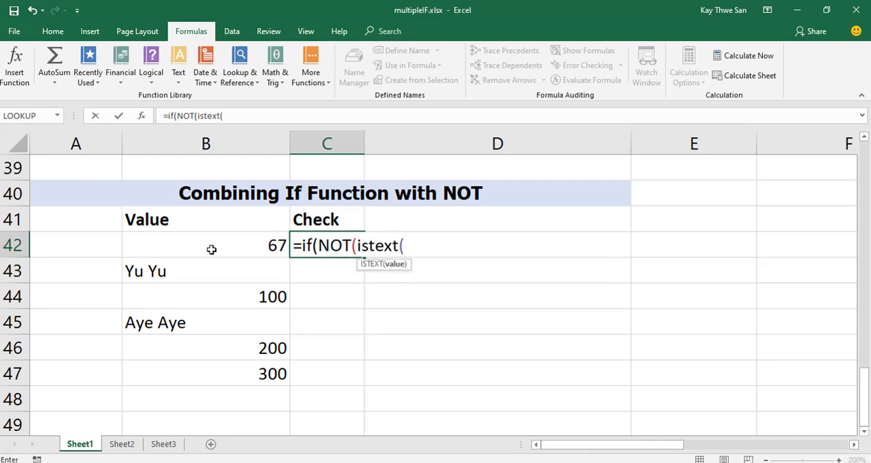
Add ISTEXT(B42) as the argument of NOT in the C42 formula and close both inner functions.
click(262, 244)
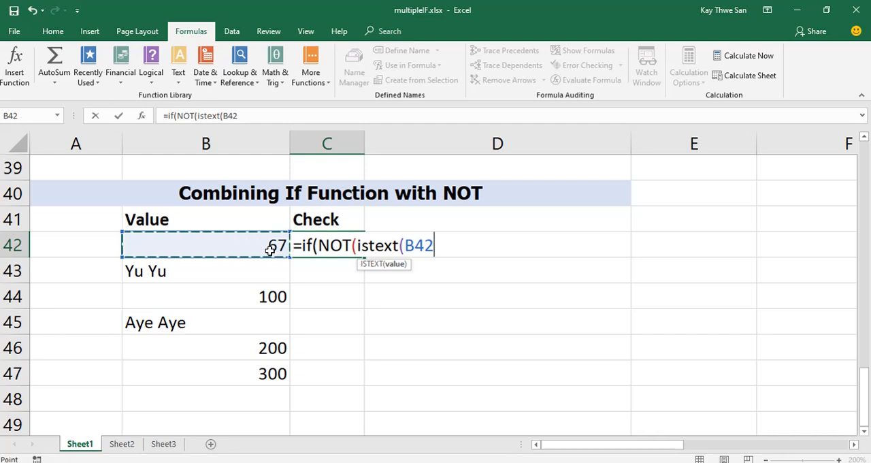
text())
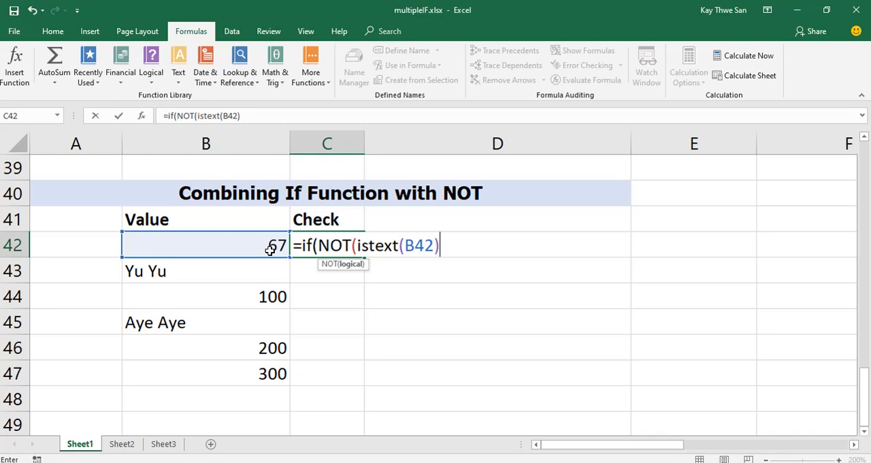
text())
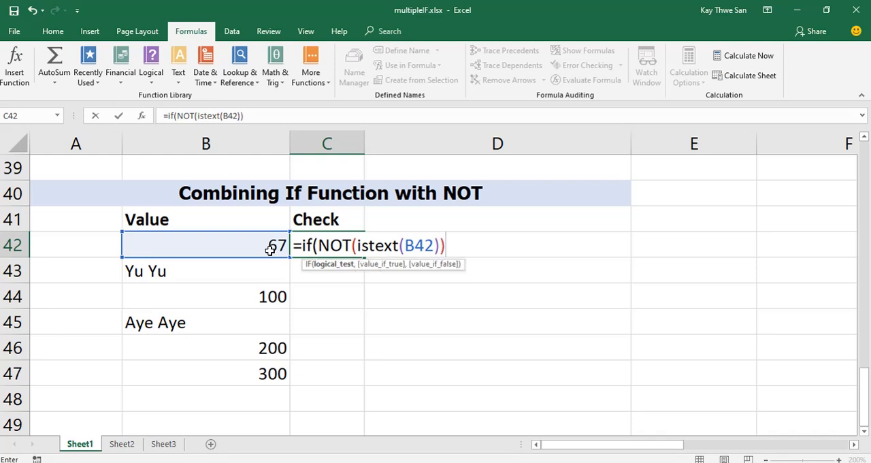
text(,")
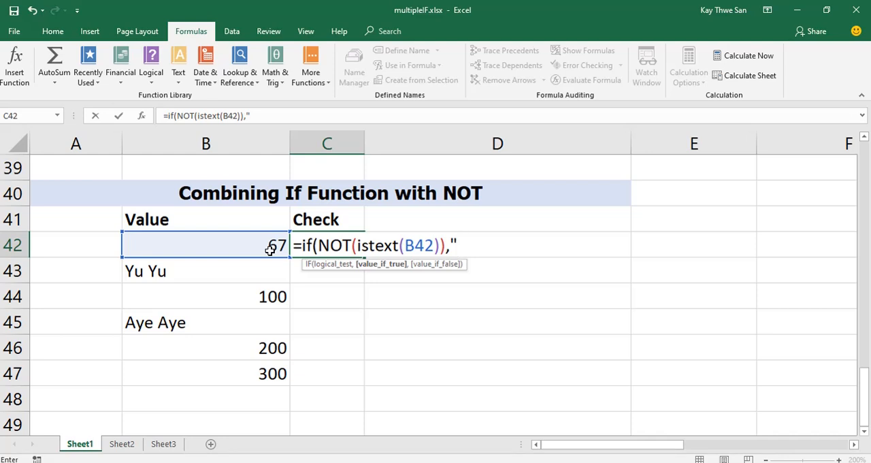
text(Number)
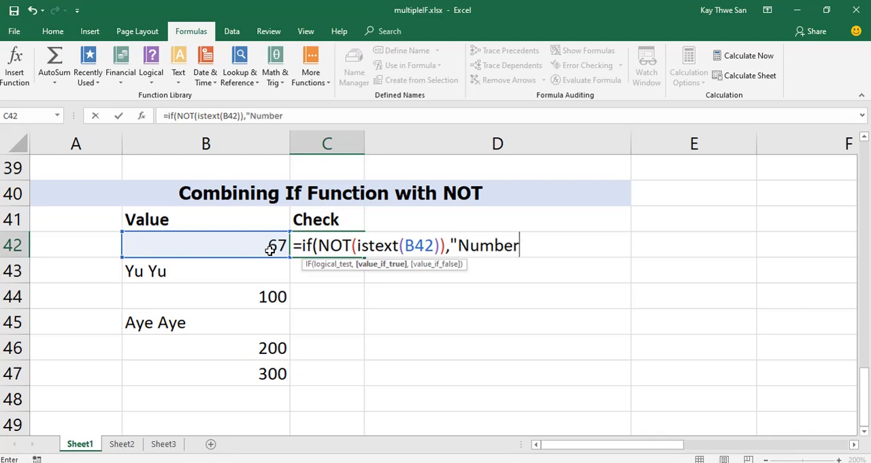
text(","Text)
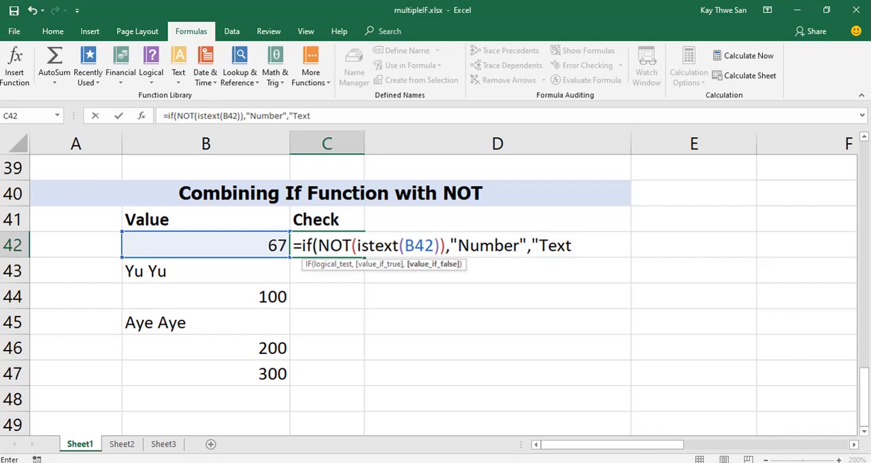
text("))
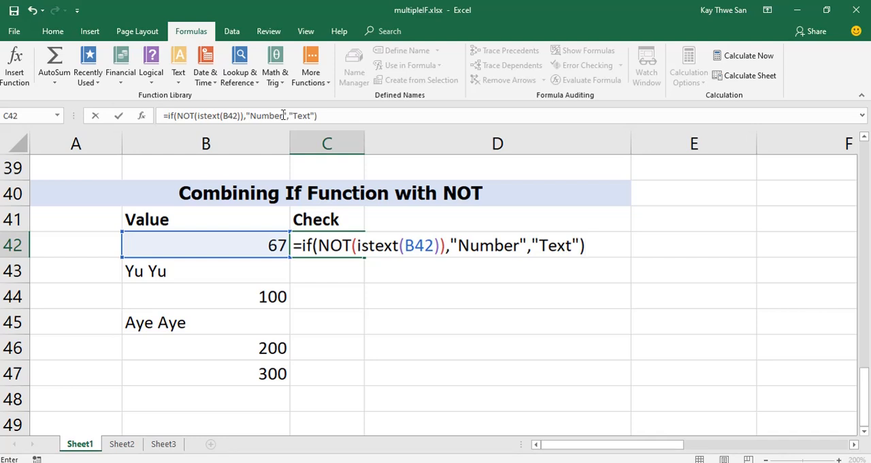
Add "Number" if true and "Text" if false to the C42 formula, close it and enter it.
click(121, 117)
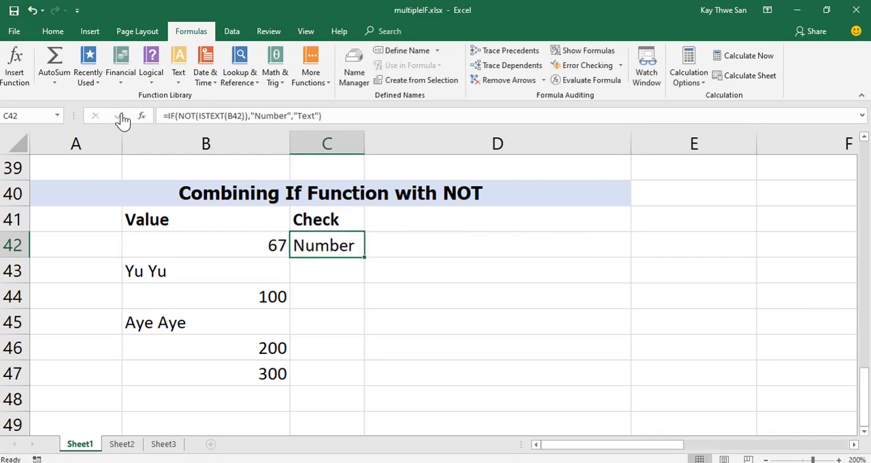
Fill the C42 formula down through C47 and replace the text in B43 with 77.
drag(365, 257, 362, 381)
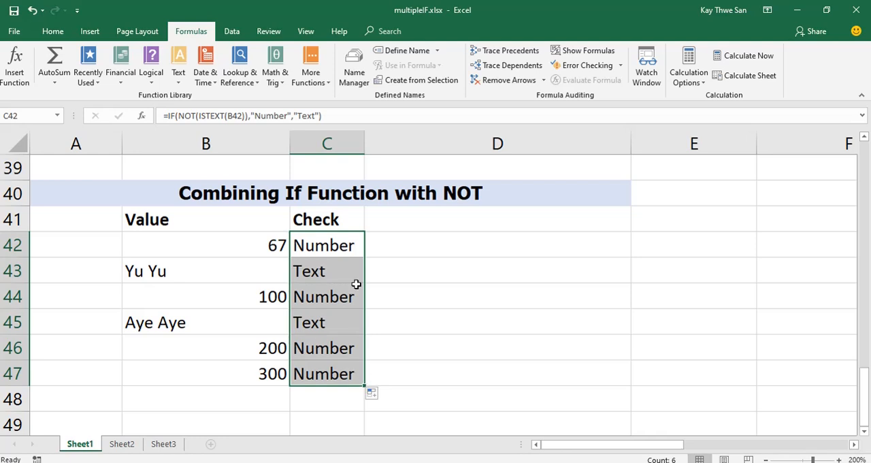
click(175, 274)
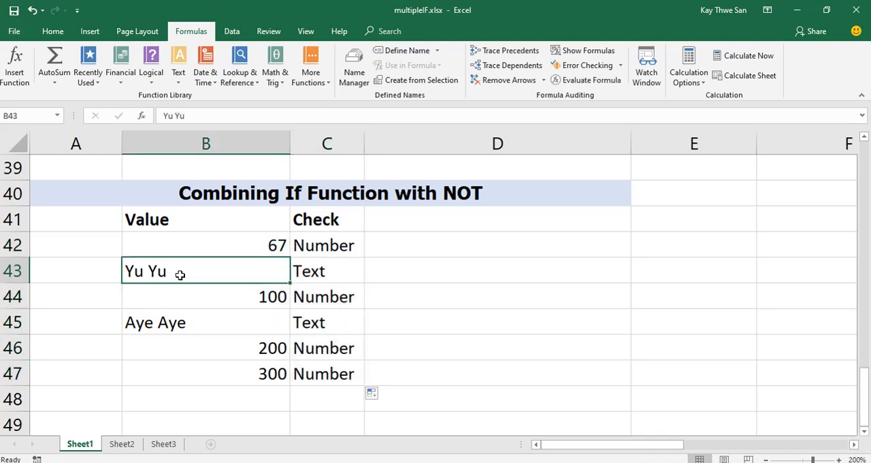
text(77)
key(Return)
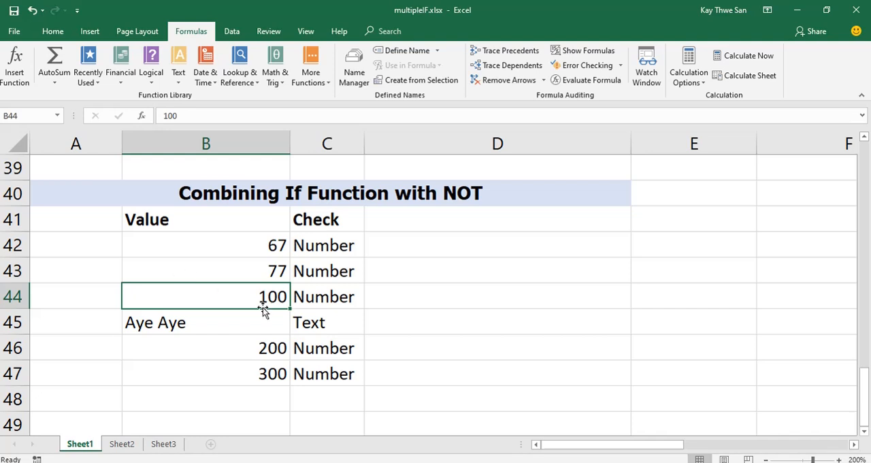
Replace the numbers in B44 and B46 with people's names as text entries to test the Check formulas.
text(Ei Ei)
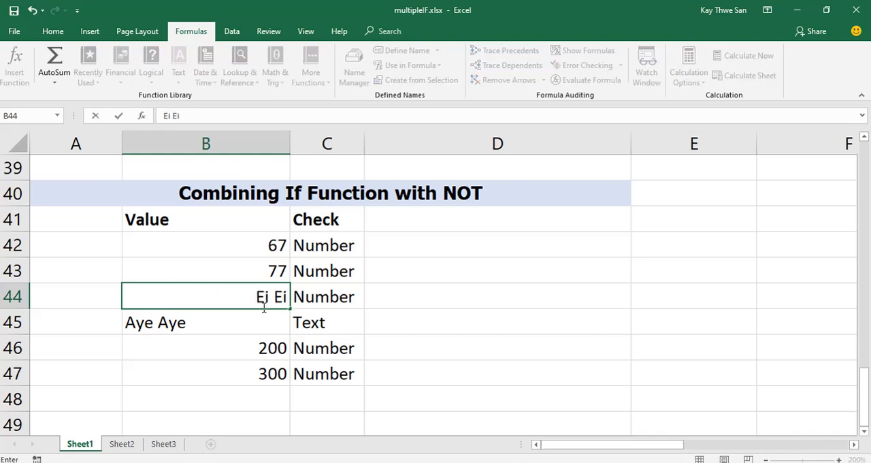
key(Return)
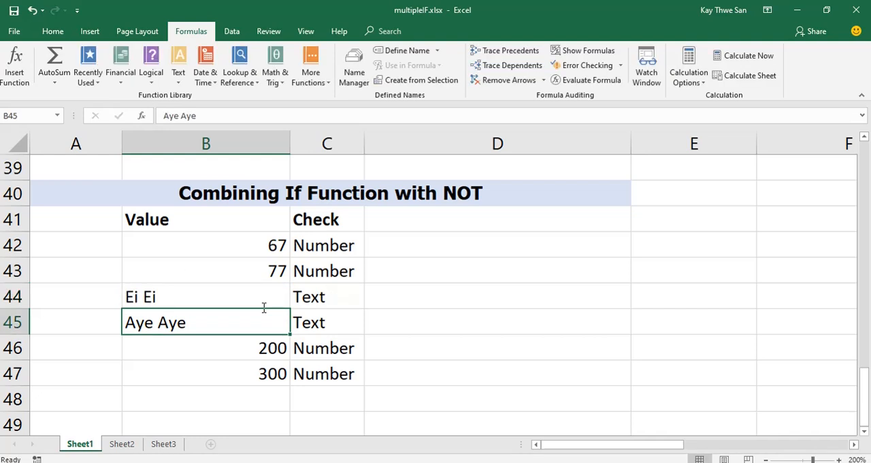
click(258, 351)
text(Su Su)
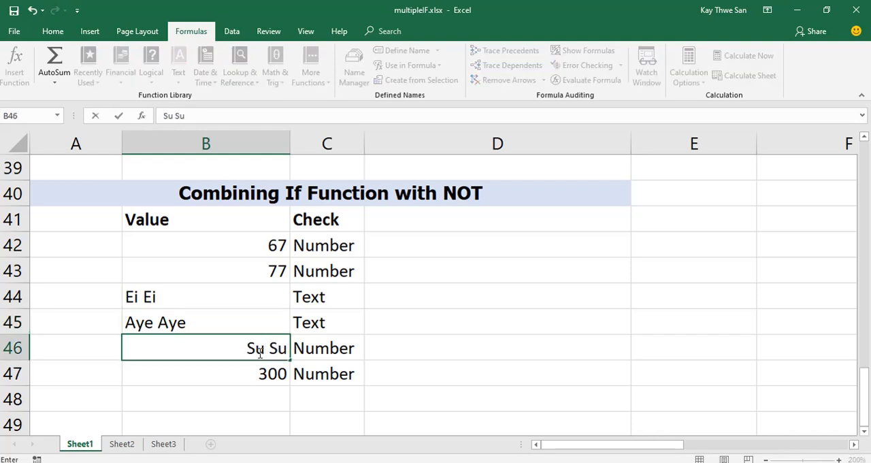
key(Return)
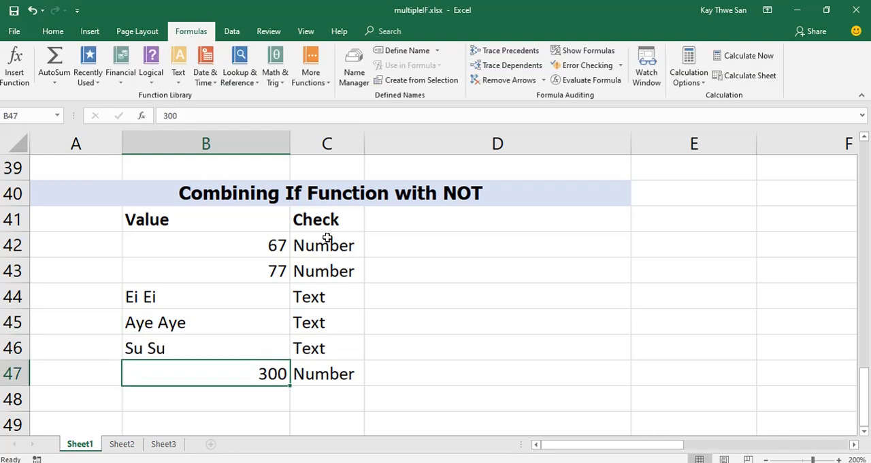
Replace the text entry in B45 with the number 500.
click(222, 320)
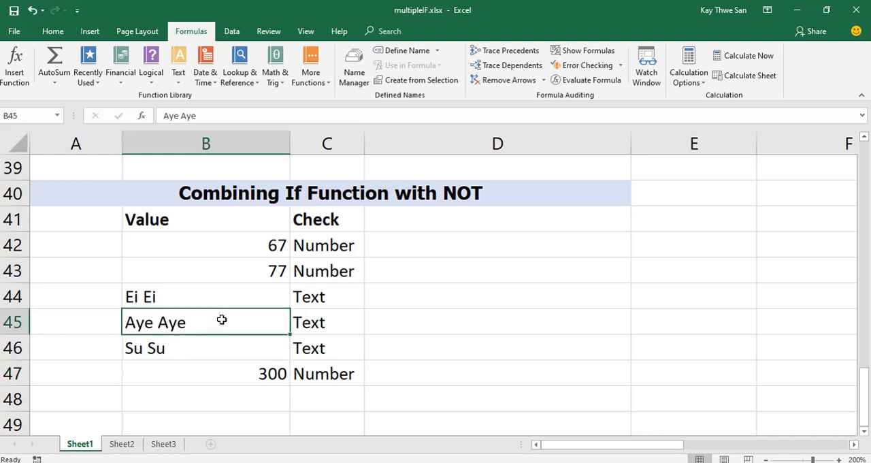
text(500)
key(Return)
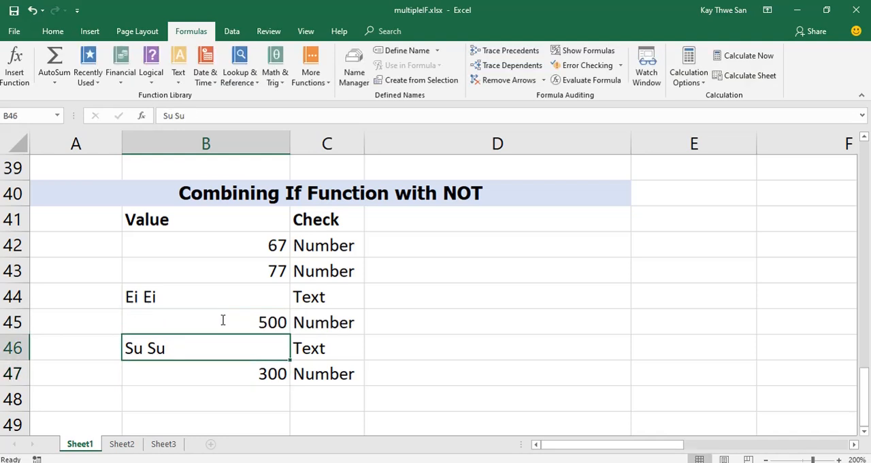
Display formulas with column C fitted to its contents to read the NOT formulas in C42:C47, and return to showing results.
click(326, 246)
click(589, 60)
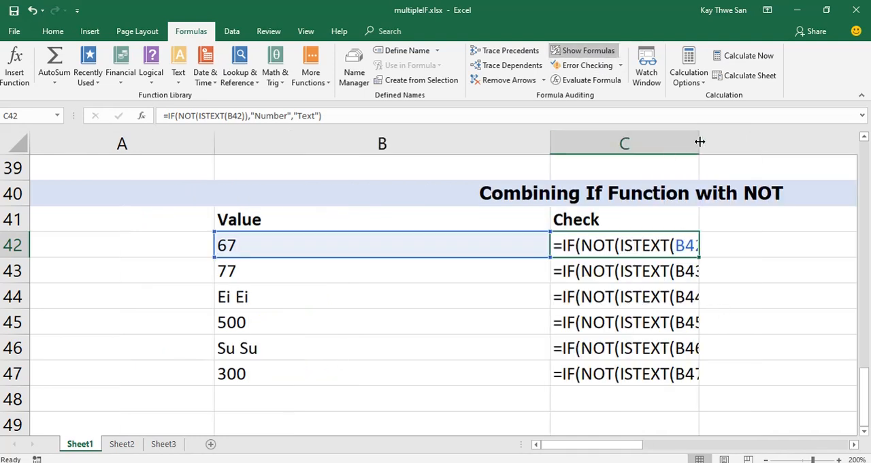
double_click(698, 132)
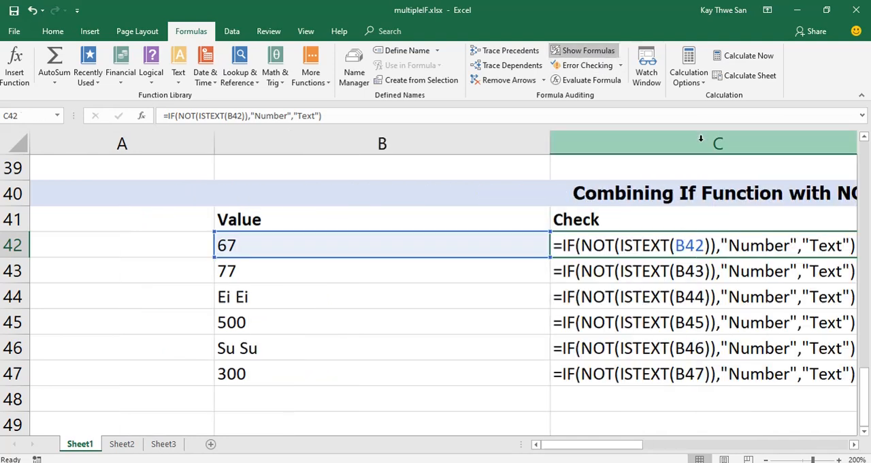
click(854, 444)
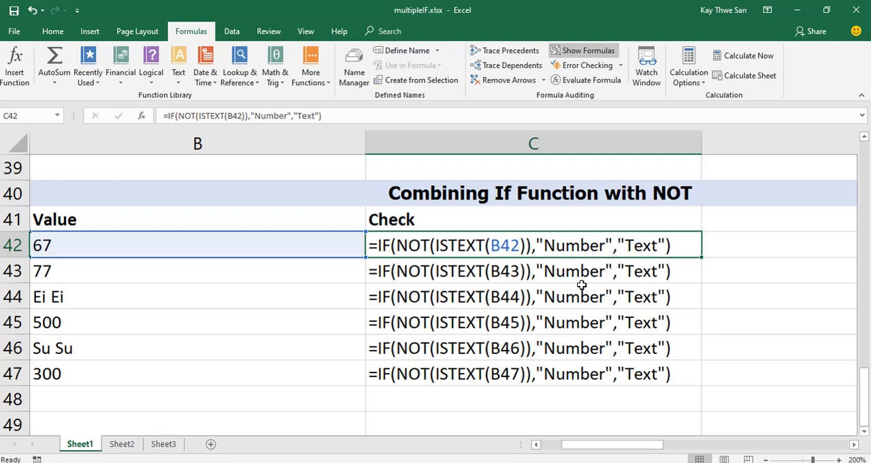
click(589, 51)
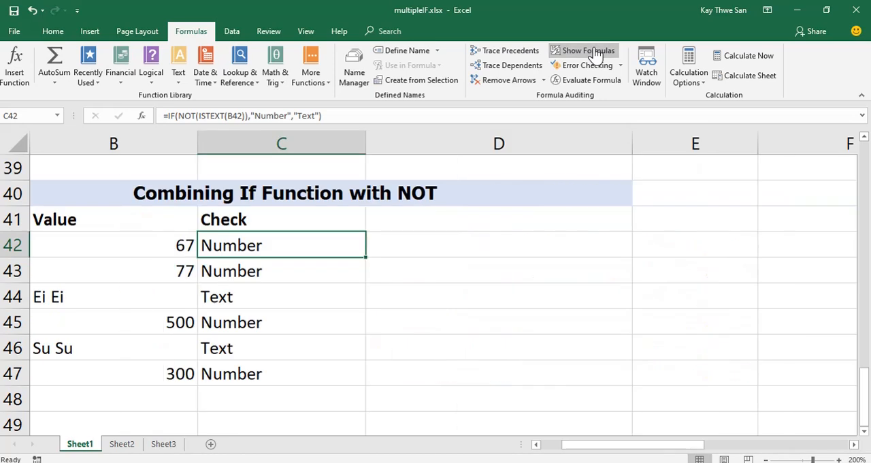
Review the AND, OR and NOT definitions on Sheet3, and examine the nested IF with AND age-group table in F25:H32 on Sheet1.
click(168, 444)
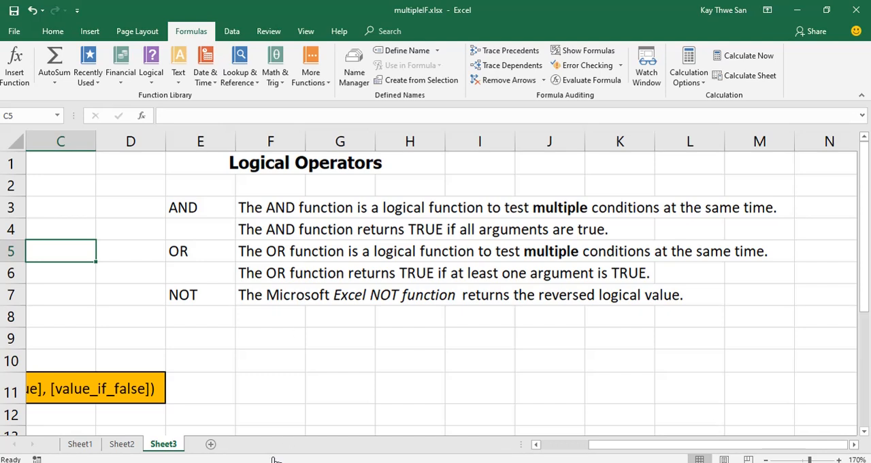
click(81, 443)
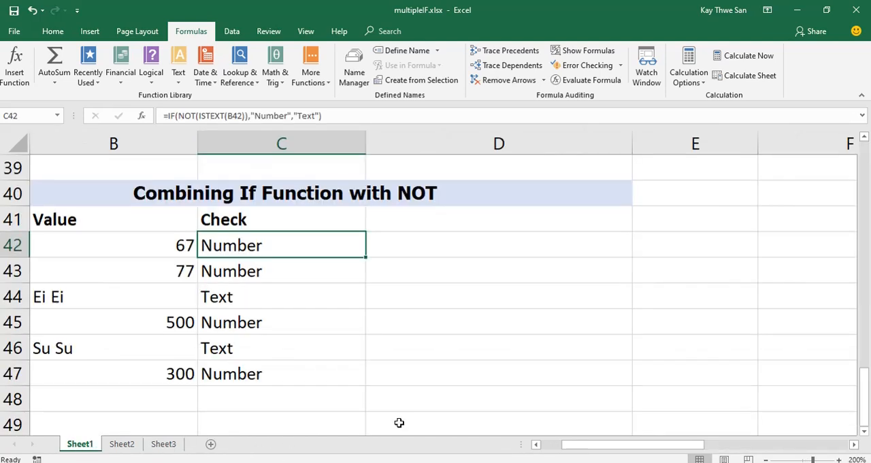
click(536, 444)
scroll(550, 386, up, 6)
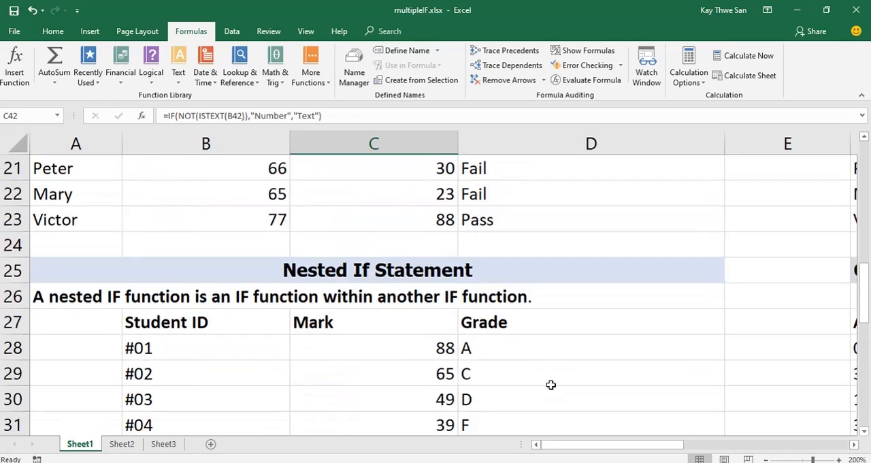
click(854, 444)
click(854, 444)
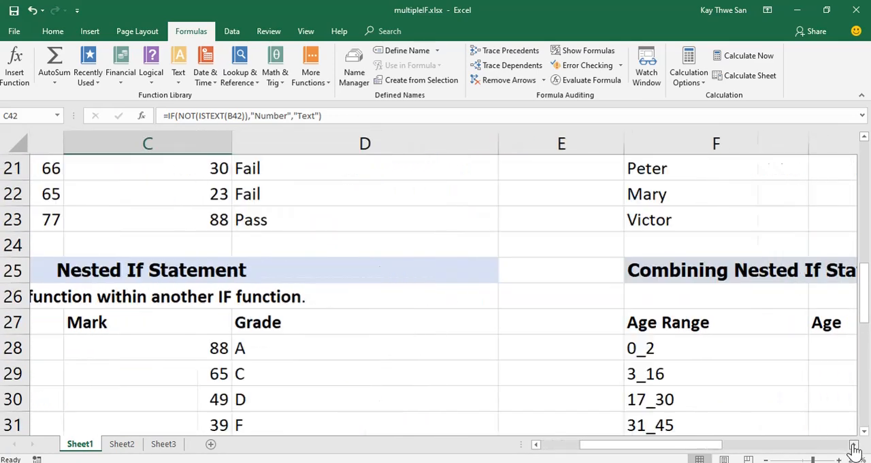
click(854, 444)
click(854, 444)
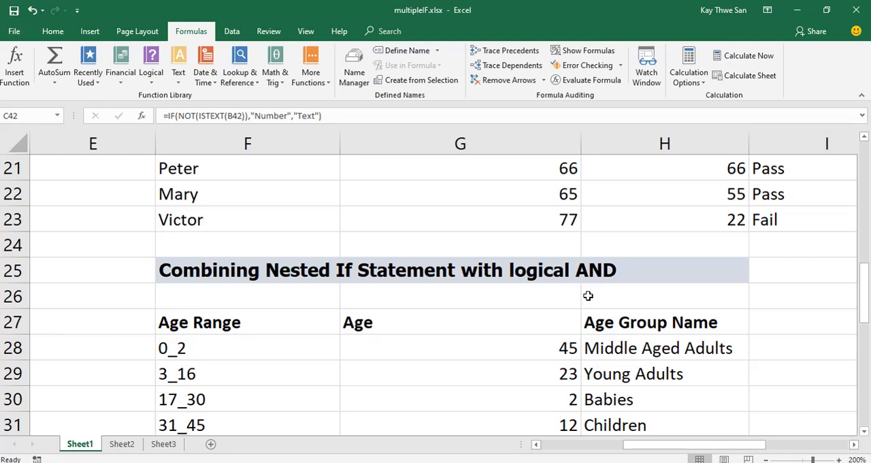
scroll(588, 300, down, 1)
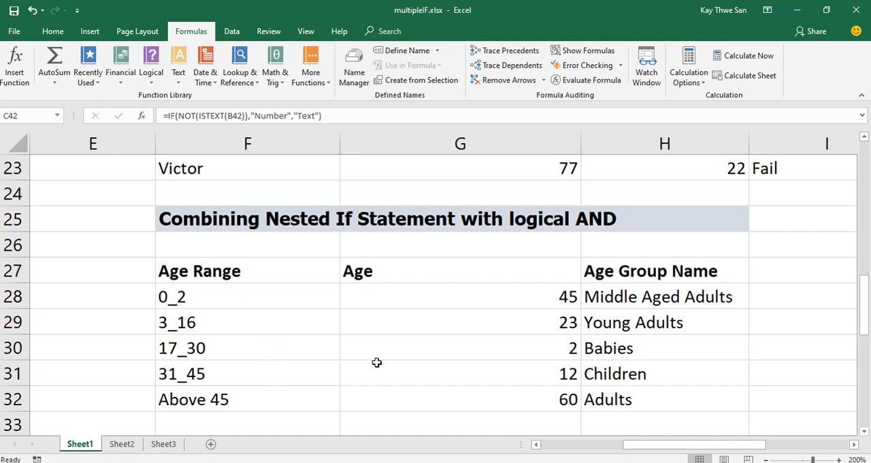
Display the sheet's formulas and fit column H to the Age Group Name formulas in H28:H32.
click(643, 299)
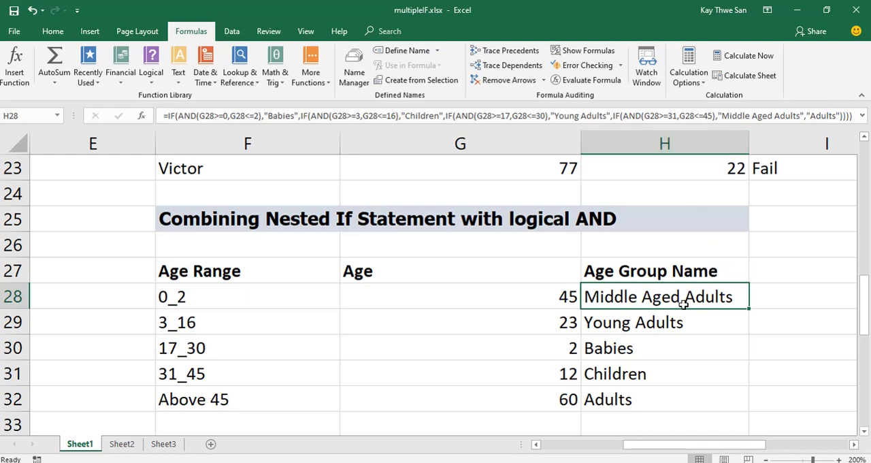
click(589, 51)
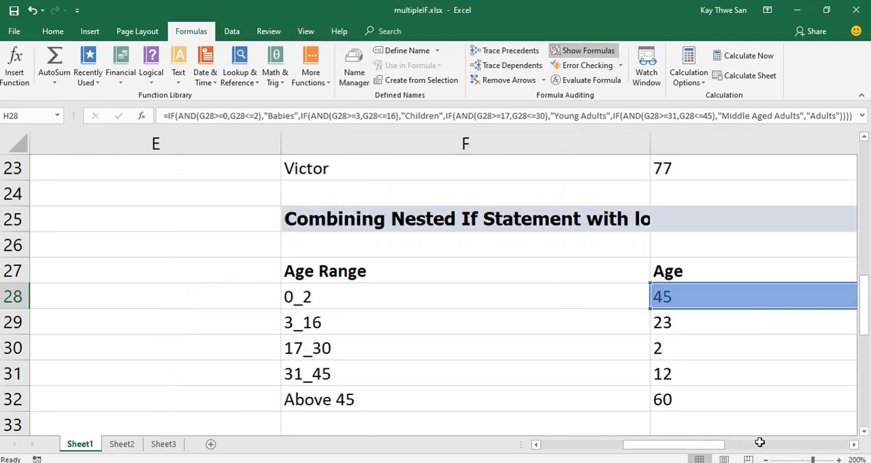
click(853, 444)
click(853, 443)
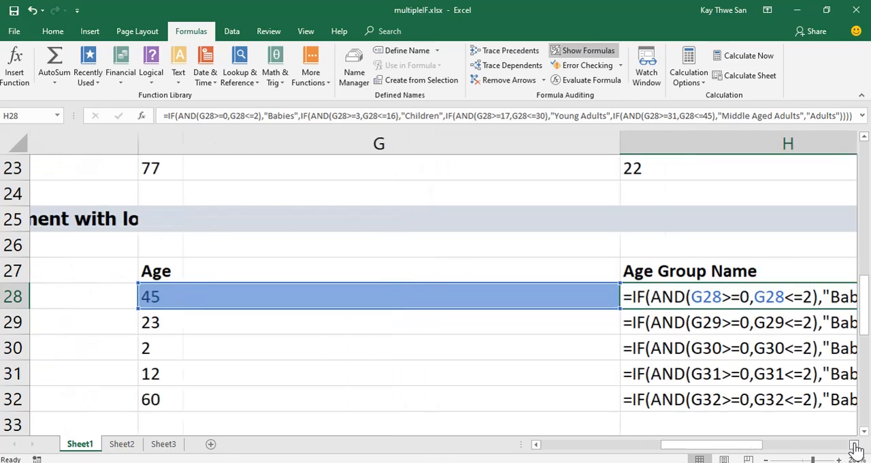
click(854, 444)
click(854, 444)
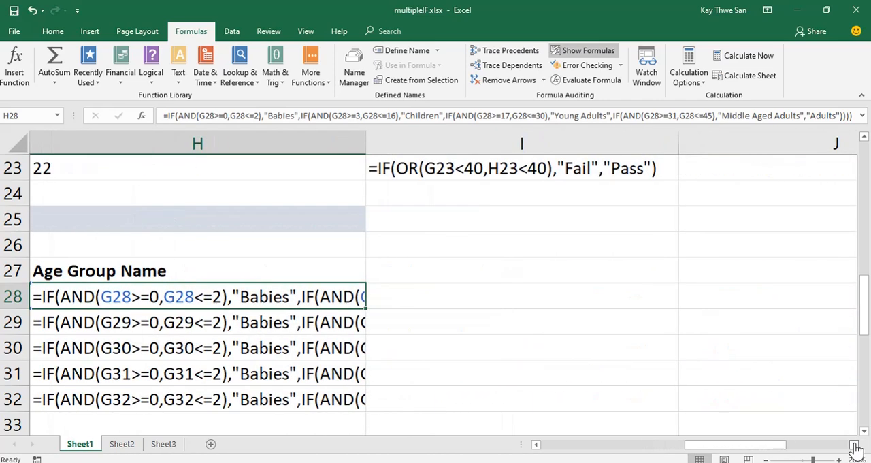
double_click(364, 138)
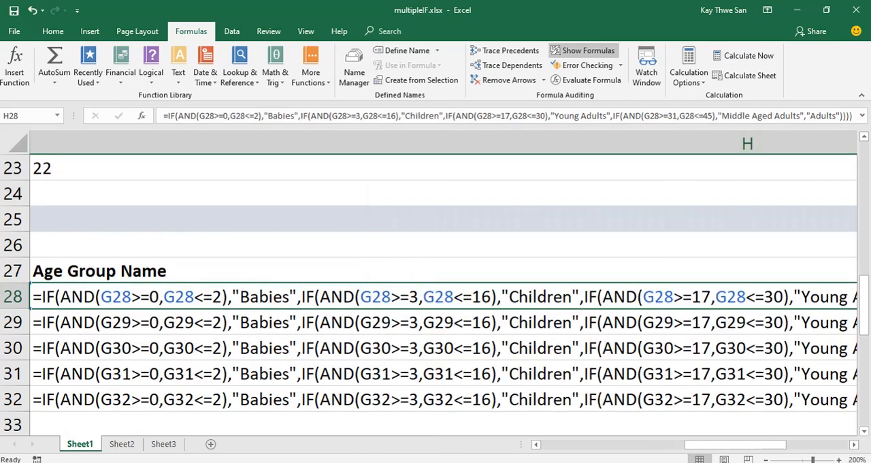
Examine the nested IF and AND formulas in H28:H32 against the ages, from the Babies condition through to the closing Adults result.
click(537, 444)
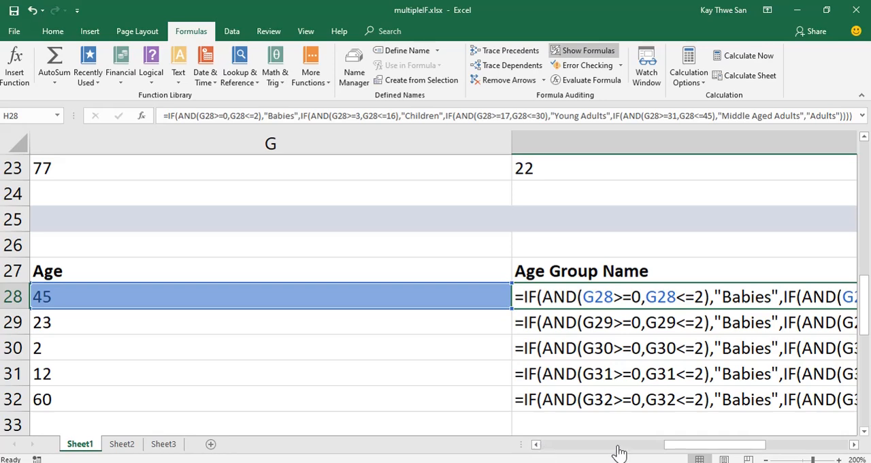
click(854, 444)
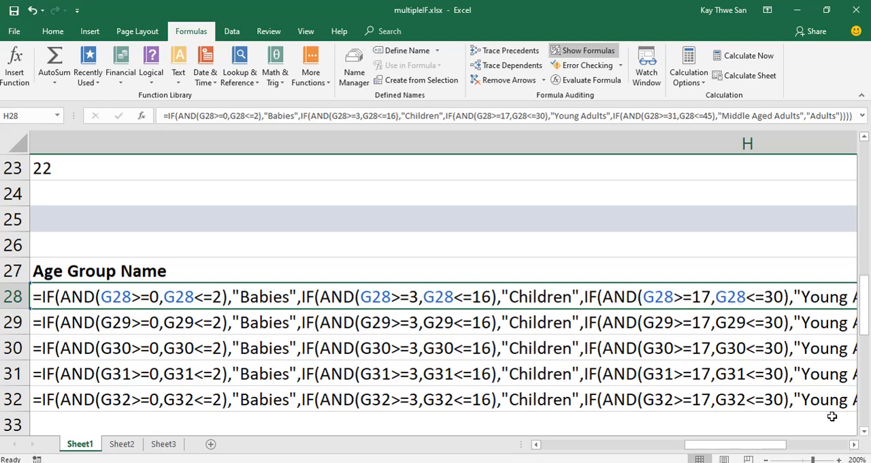
click(855, 446)
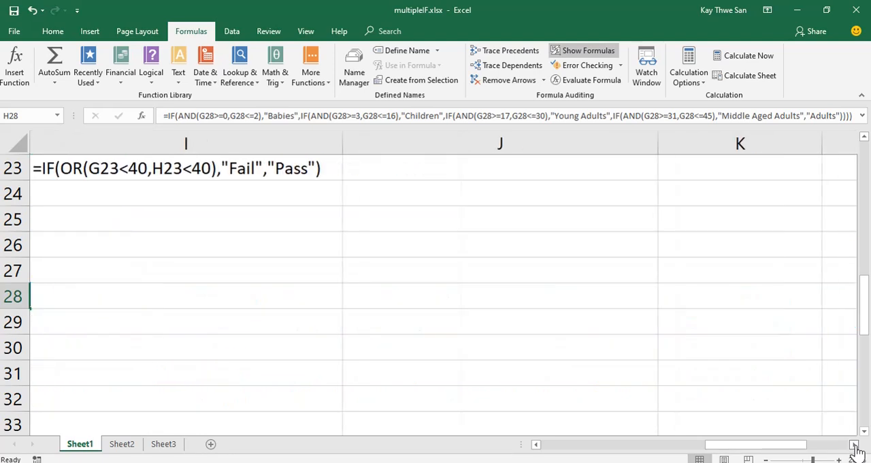
click(535, 446)
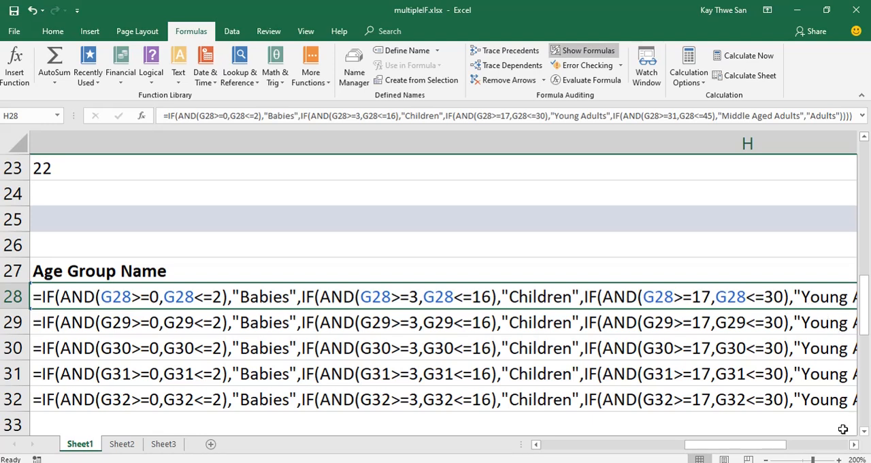
drag(765, 449, 765, 450)
click(853, 446)
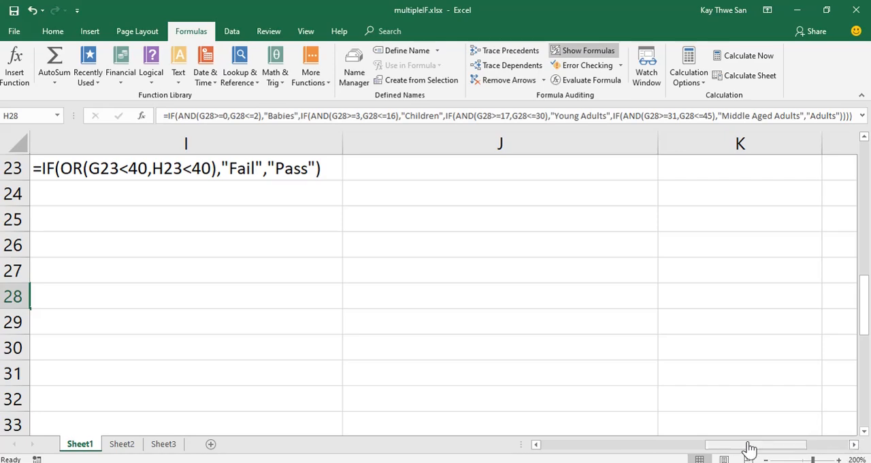
drag(746, 449, 697, 444)
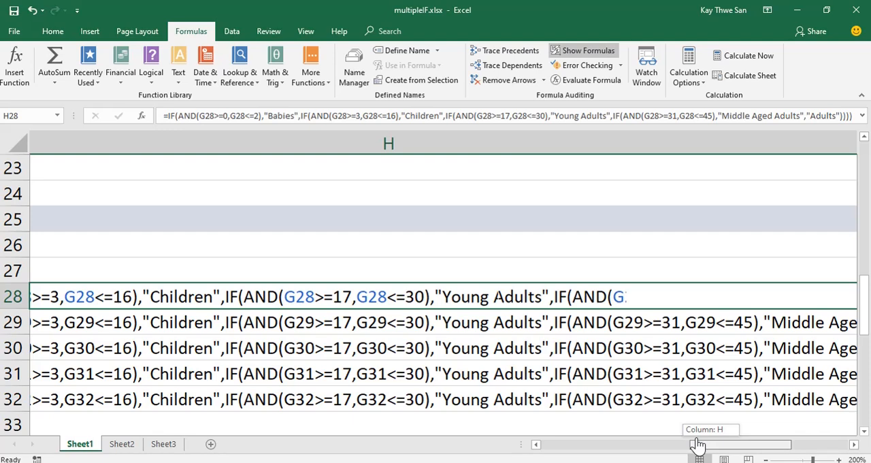
drag(698, 444, 701, 442)
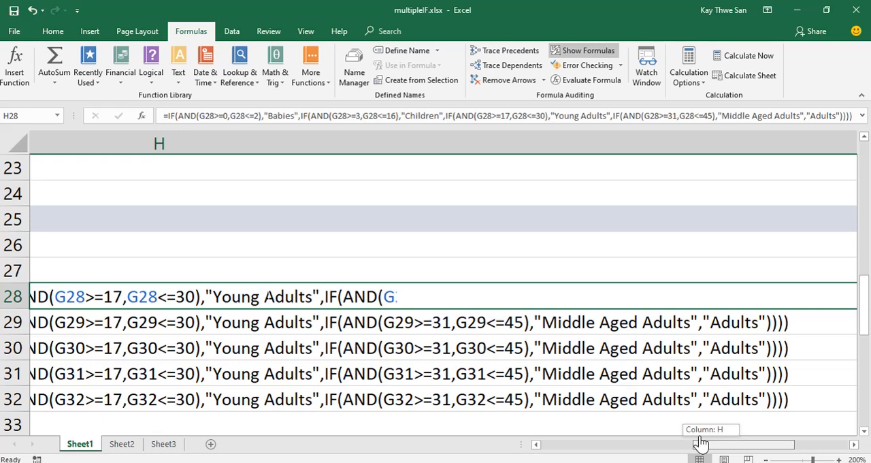
drag(701, 442, 701, 442)
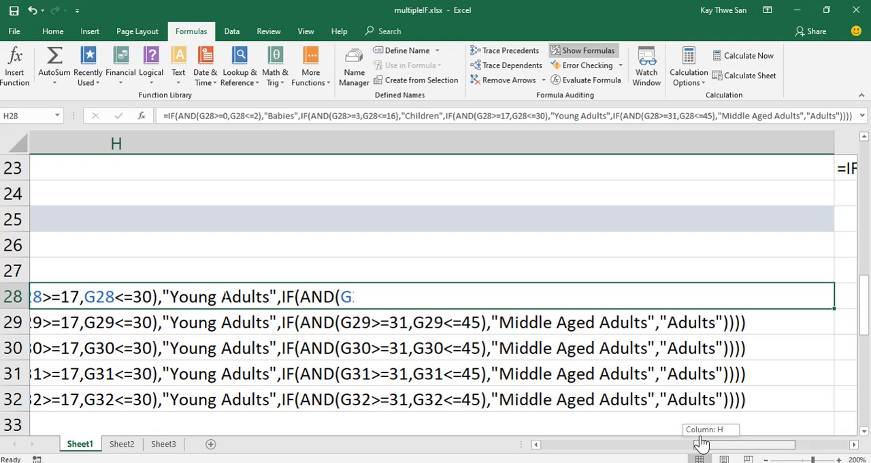
drag(701, 442, 692, 442)
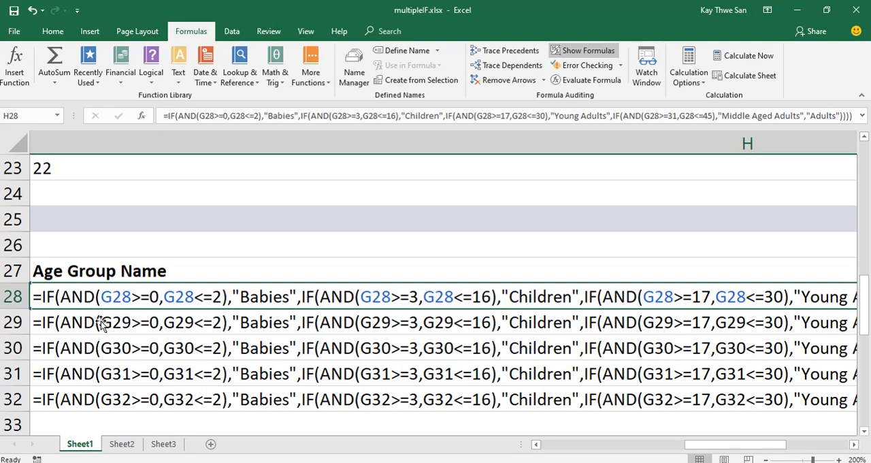
click(854, 444)
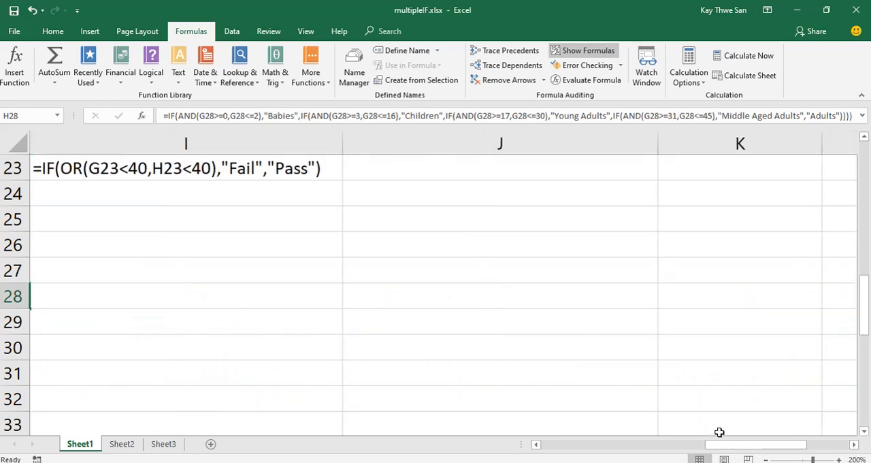
drag(735, 451, 723, 451)
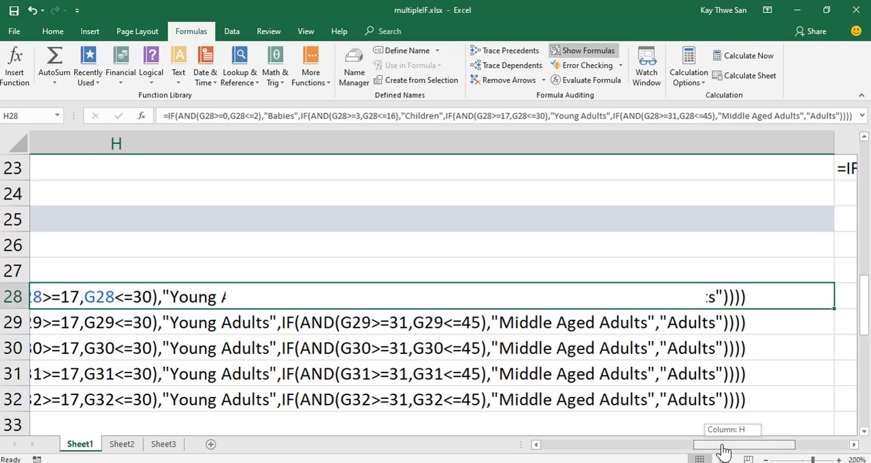
Return Sheet1 from displaying formulas to showing results, with the age-group table in F27:H32 in view.
mouse_move(723, 450)
mouse_down()
mouse_move(705, 451)
mouse_move(713, 450)
mouse_up()
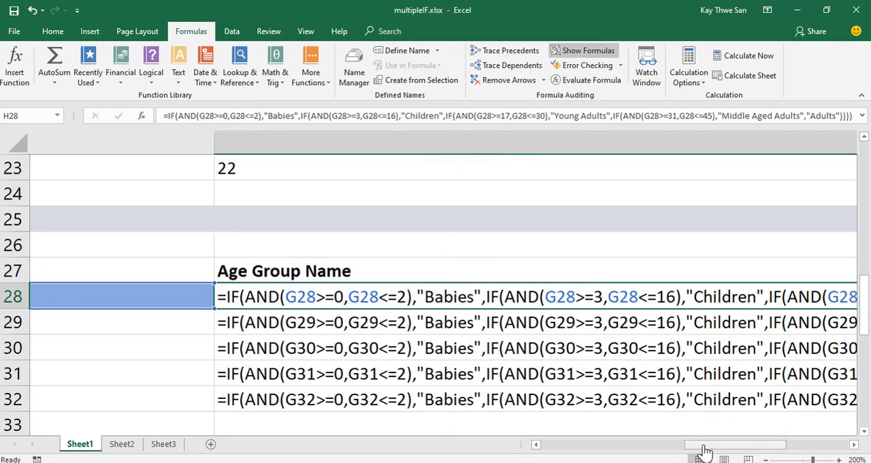
click(565, 53)
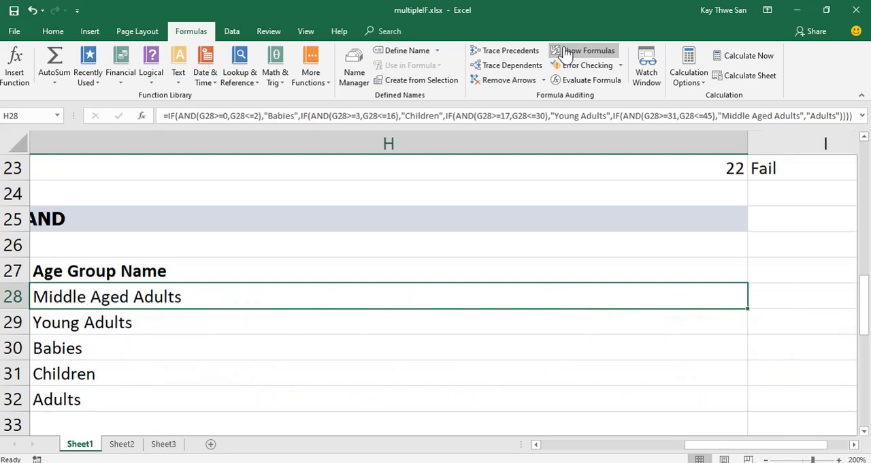
drag(750, 449, 706, 450)
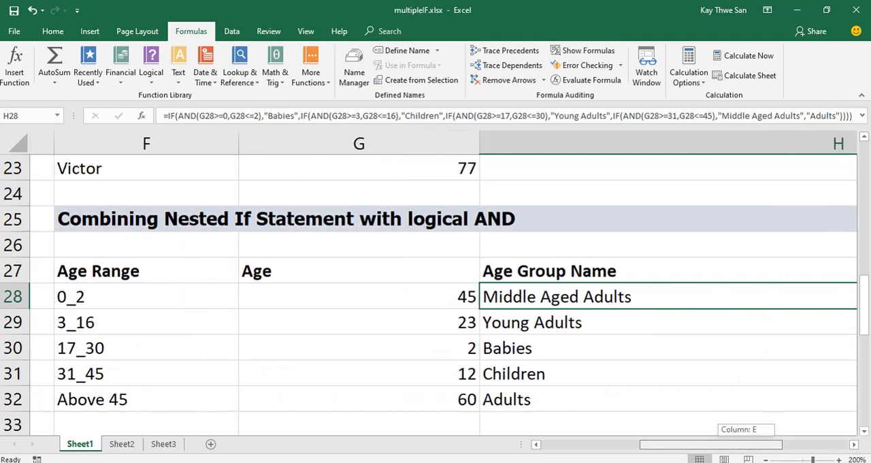
Test the age-group formulas by setting the ages in G28 to 20 and G29 to 3.
click(432, 297)
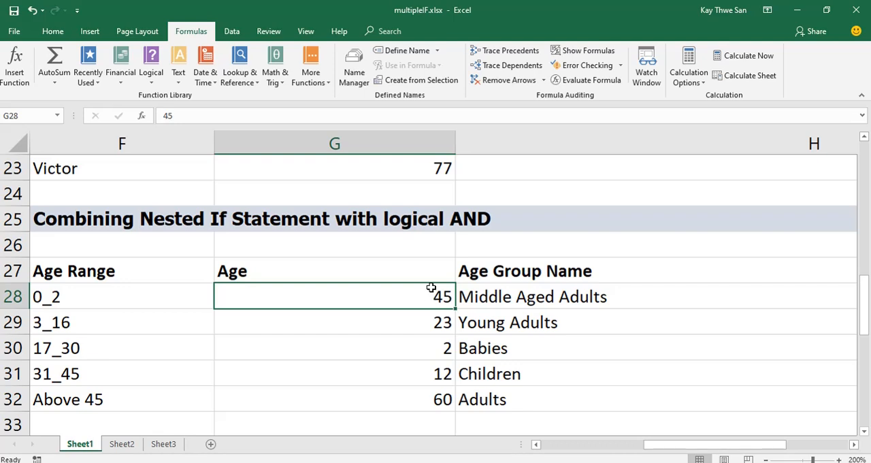
text(20)
key(ctrl+Return)
key(Down)
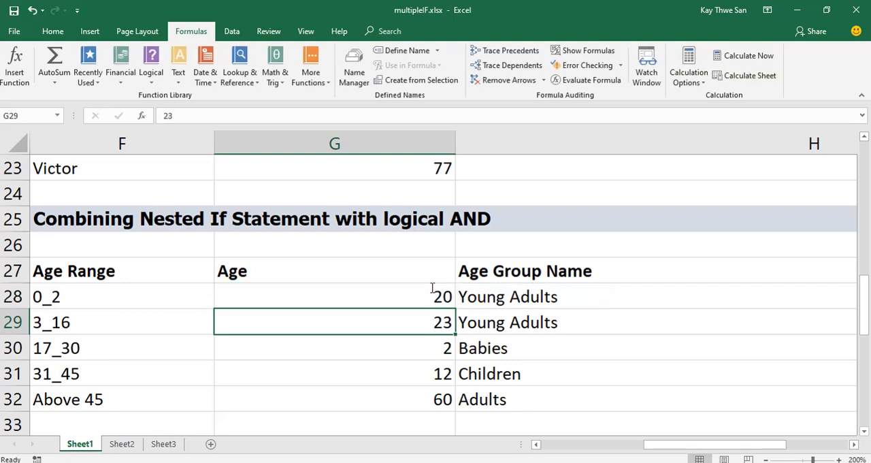
text(3)
key(Return)
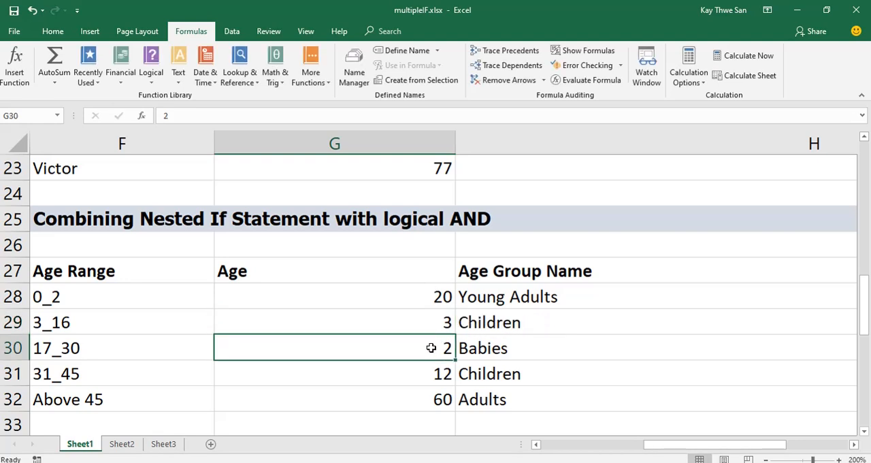
Test the age-group formula in row 30 by entering age 1 and then age 12 in G30.
text(1)
key(Return)
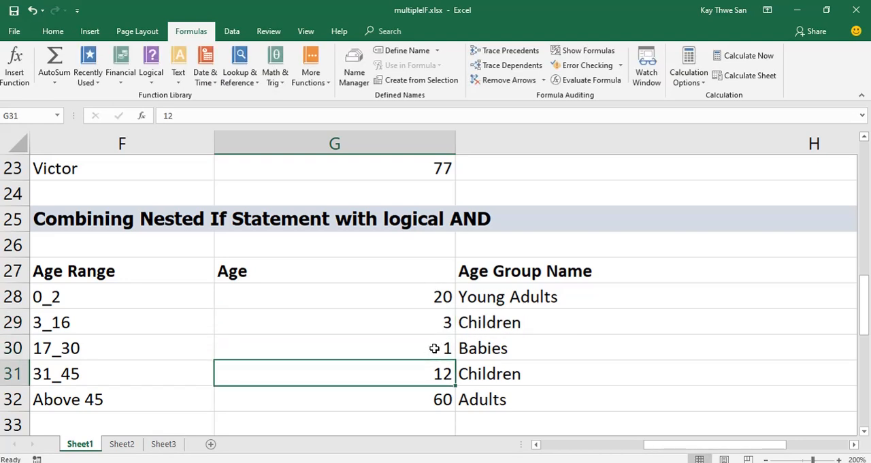
click(432, 346)
text(12)
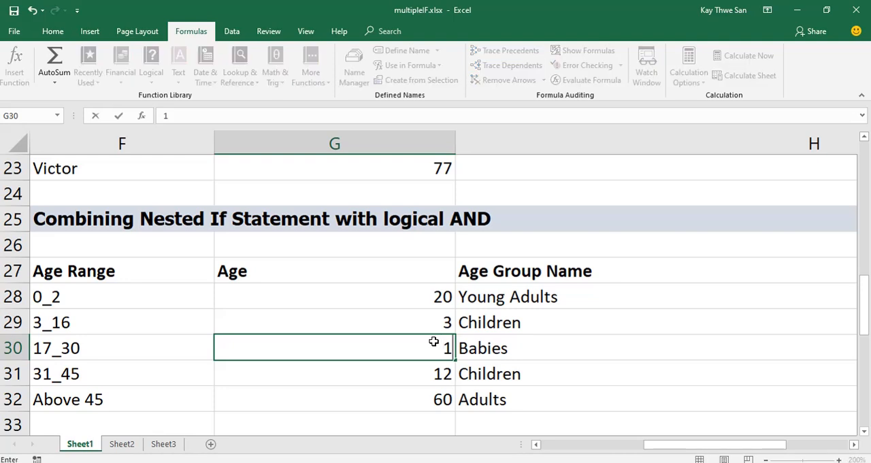
key(Return)
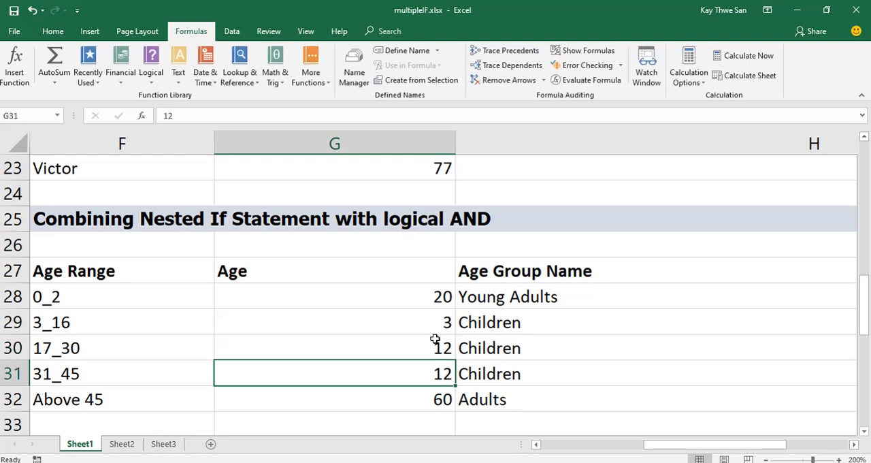
Set the ages in G30, G31 and G32 to 25, 33 and 2.
click(434, 342)
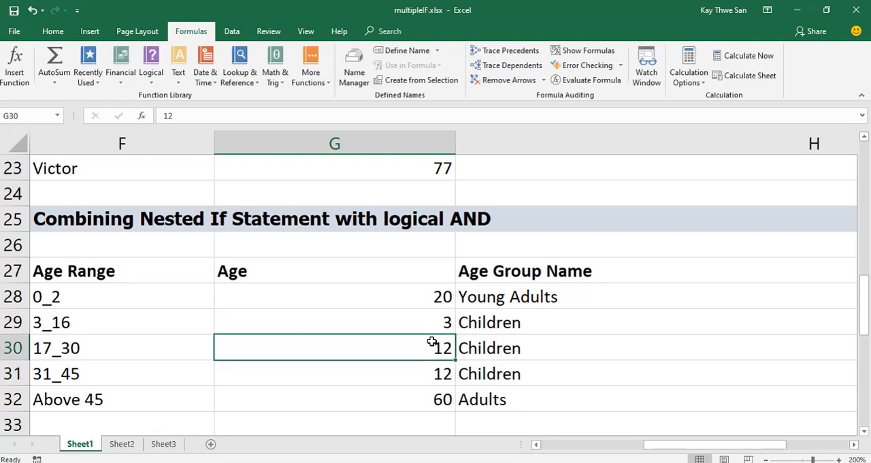
text(25)
key(Return)
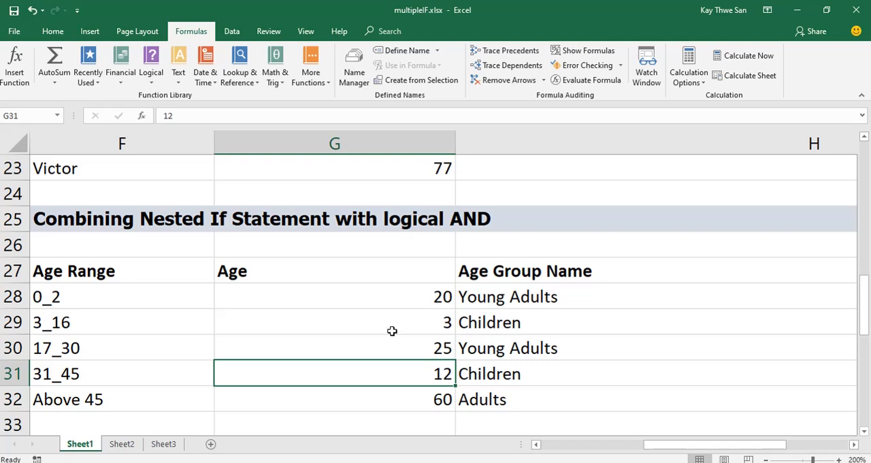
text(3)
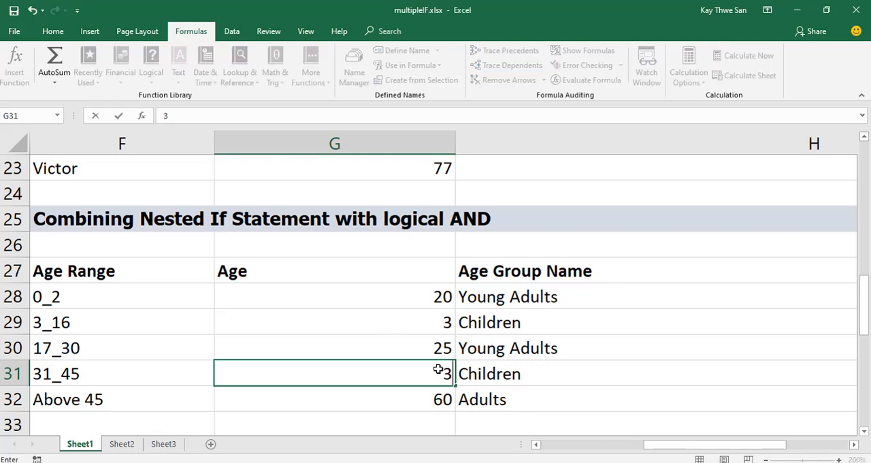
text(3)
key(Return)
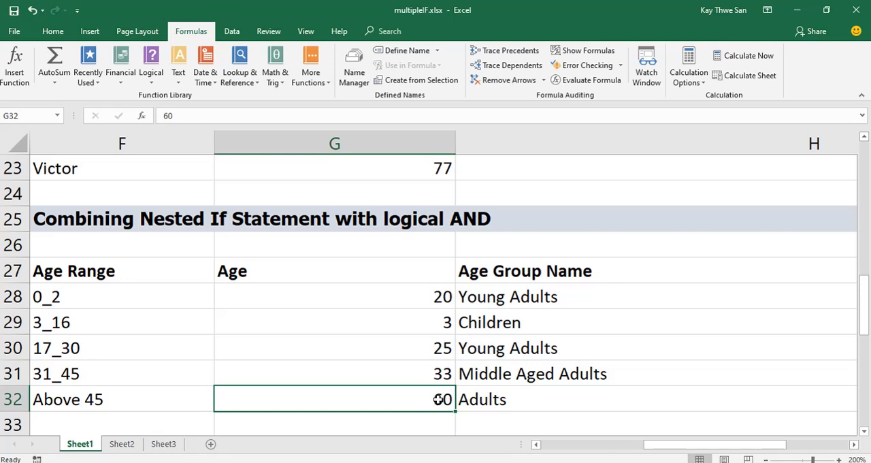
text(2)
key(Return)
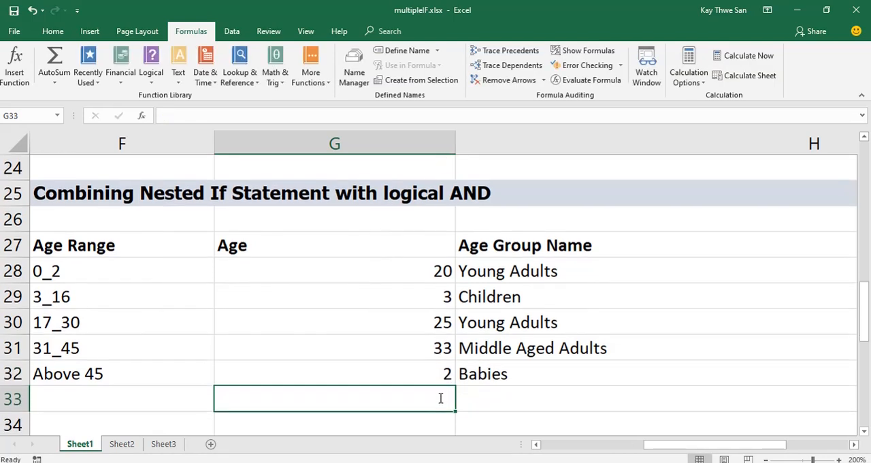
Compare the age in G28 with the age ranges in F28:F32 and inspect the Age Group Name formula in H28.
click(430, 270)
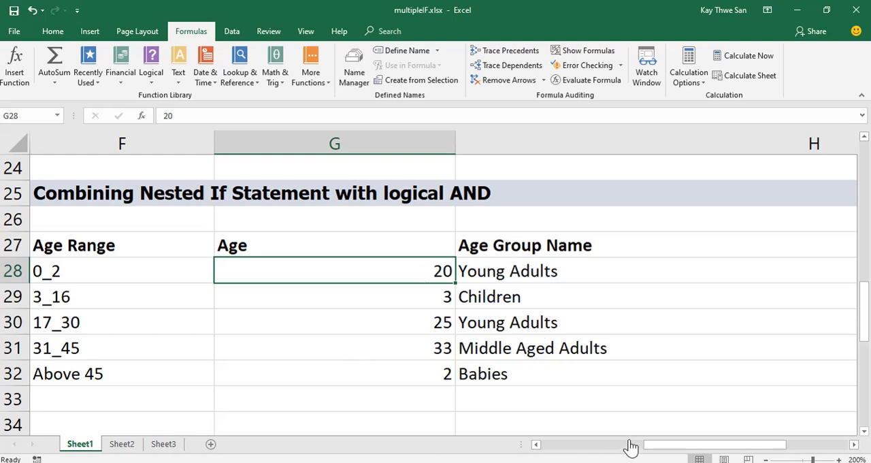
click(536, 443)
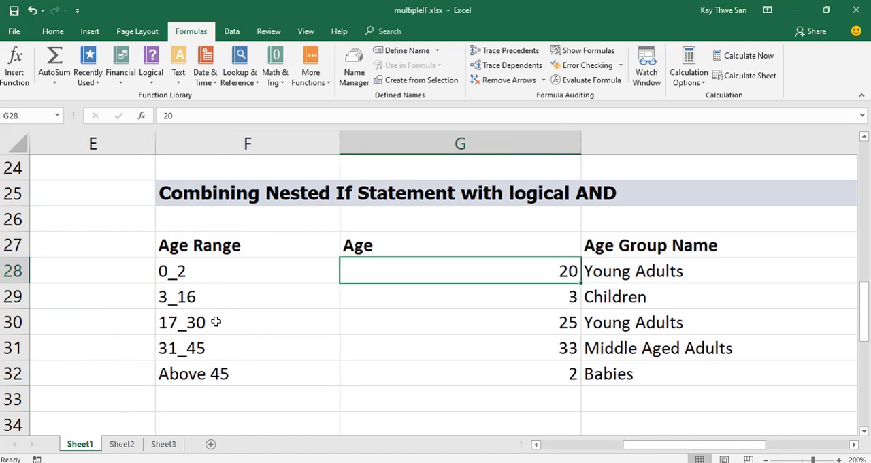
click(602, 273)
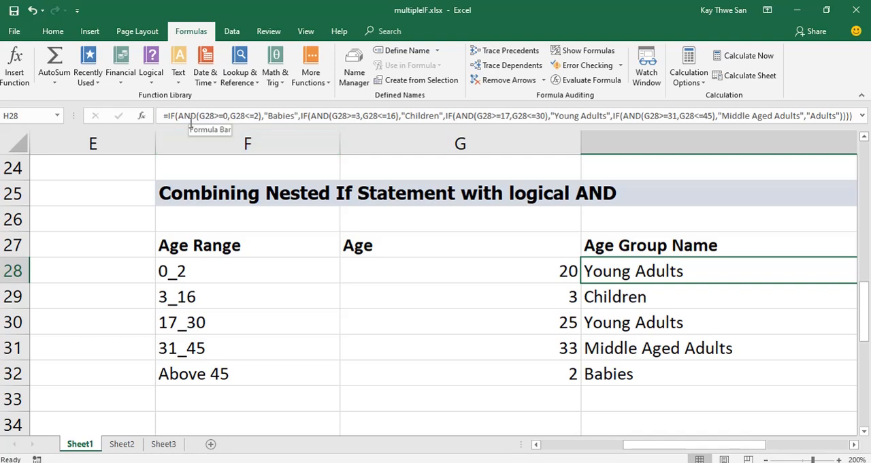
Review Sheet1's IF examples from the text and blank-cell sections down to the NOT section, plus the nested IF with AND table.
click(536, 446)
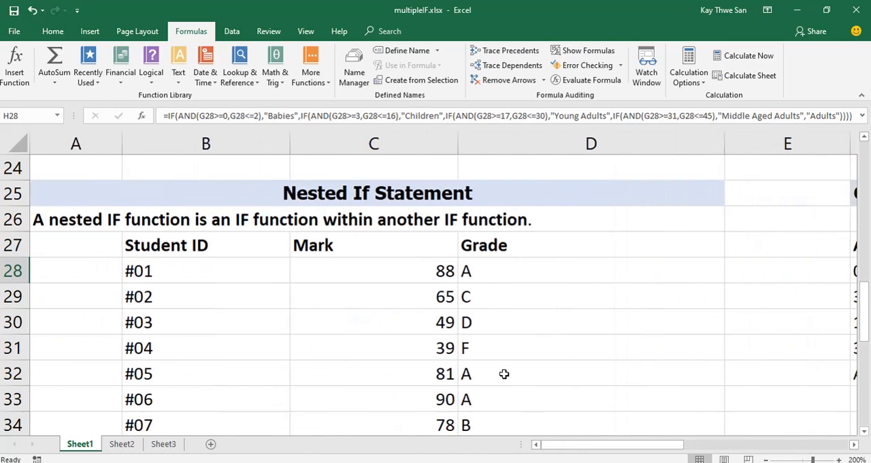
scroll(503, 374, up, 5)
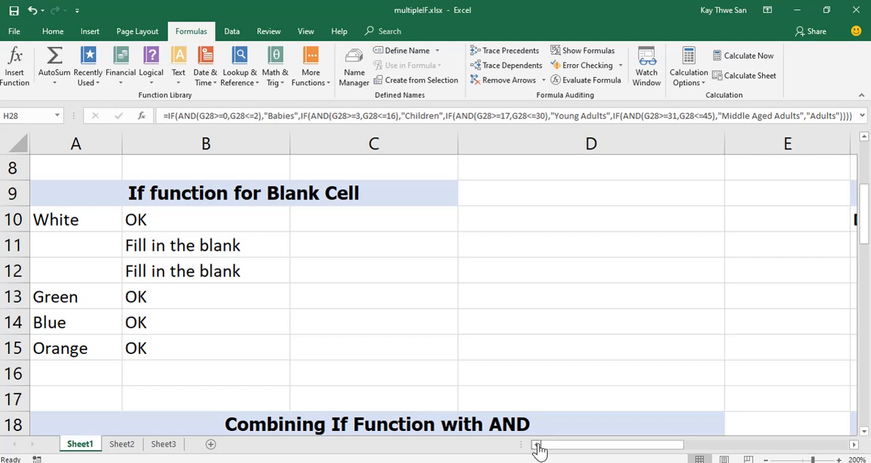
scroll(480, 317, up, 3)
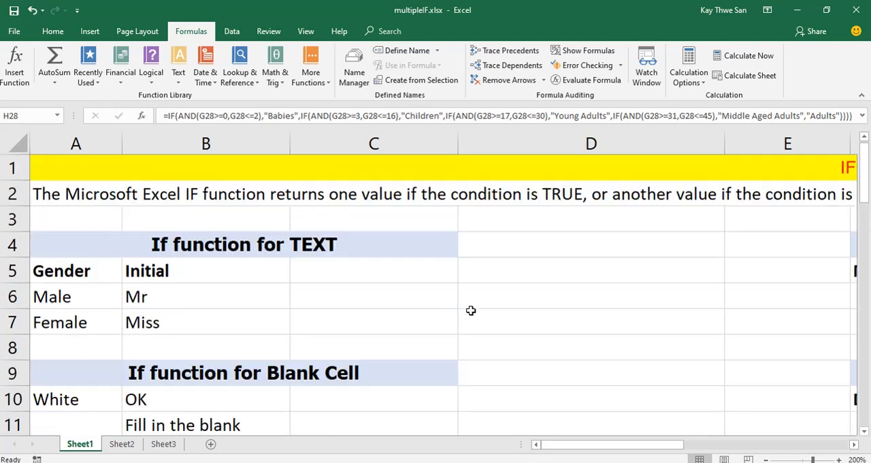
scroll(634, 338, down, 3)
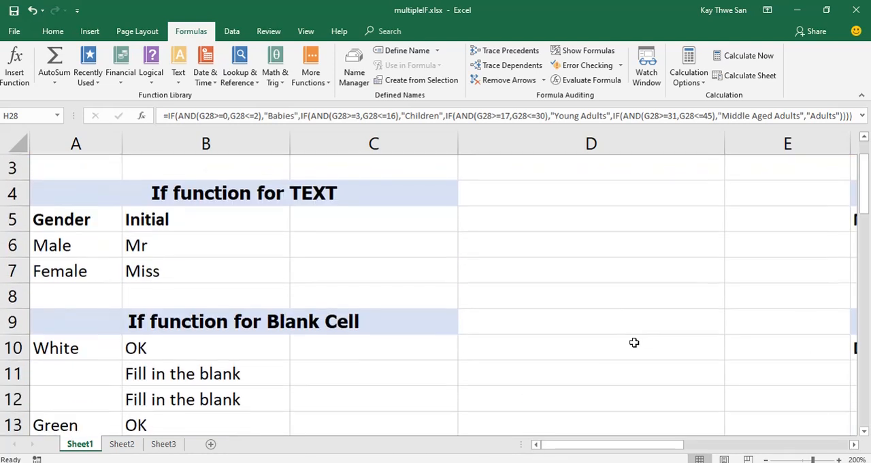
scroll(633, 339, down, 2)
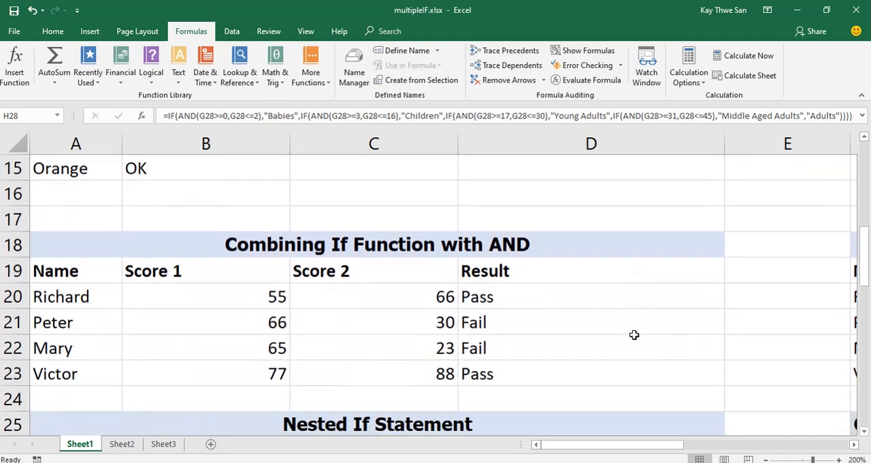
scroll(634, 334, down, 3)
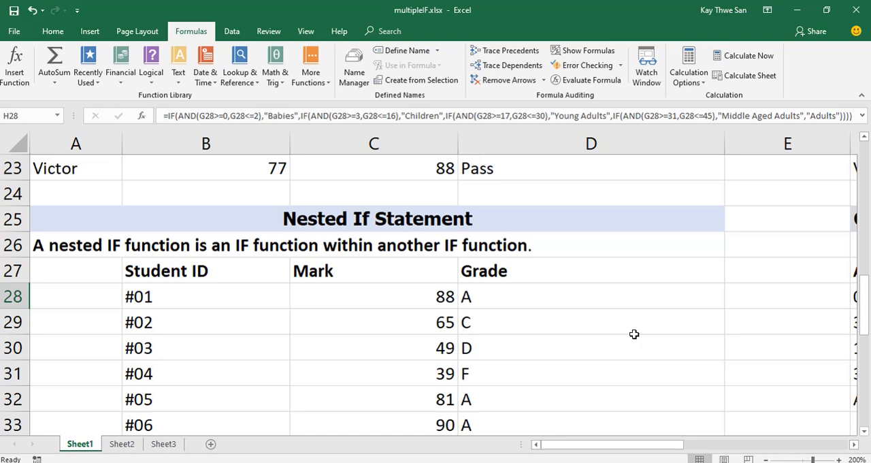
scroll(559, 335, down, 3)
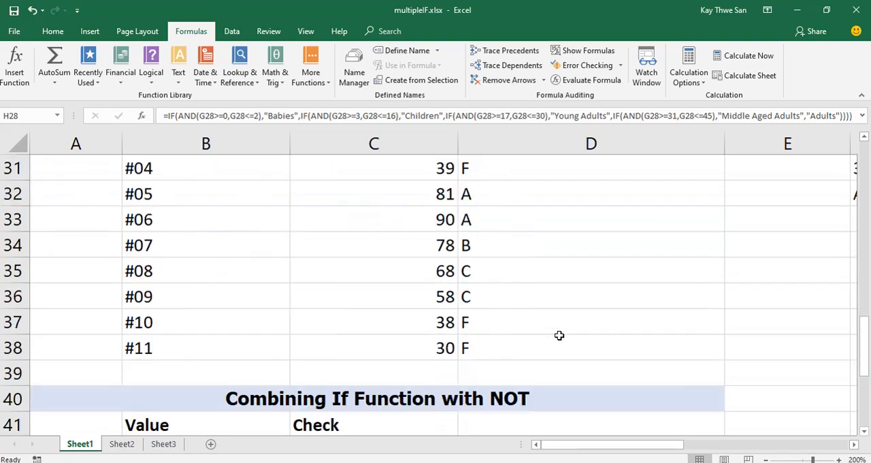
scroll(558, 335, down, 3)
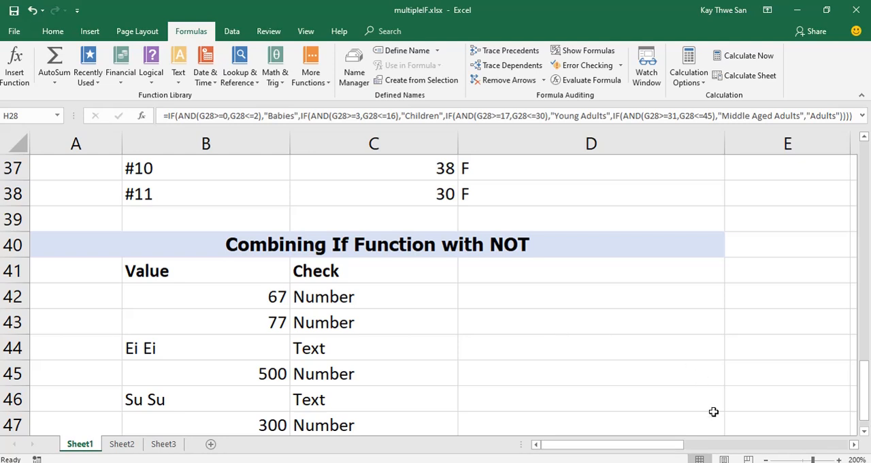
drag(657, 446, 724, 447)
scroll(677, 347, up, 4)
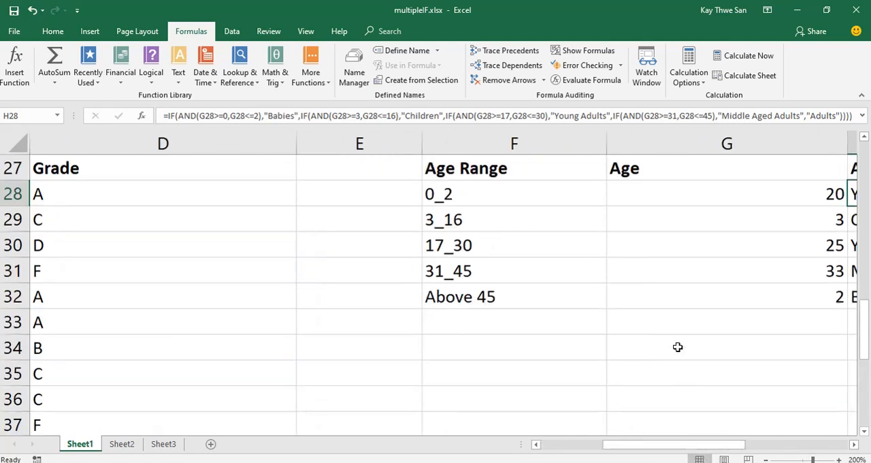
scroll(677, 347, up, 2)
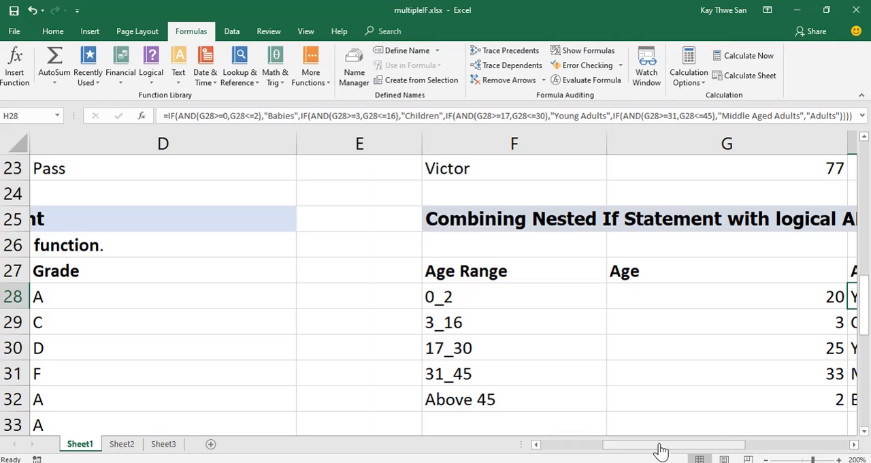
Recap the IF examples in columns A:D, from the function's definition through the AND section to the nested IF grades.
drag(661, 450, 600, 452)
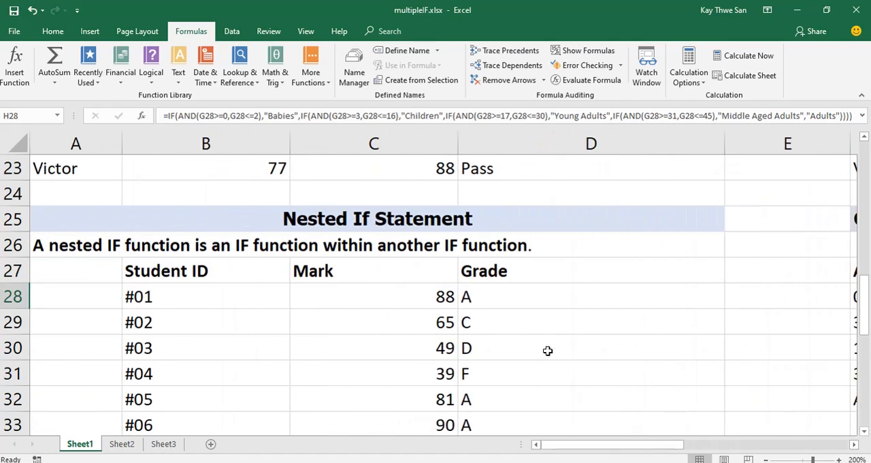
scroll(548, 351, up, 6)
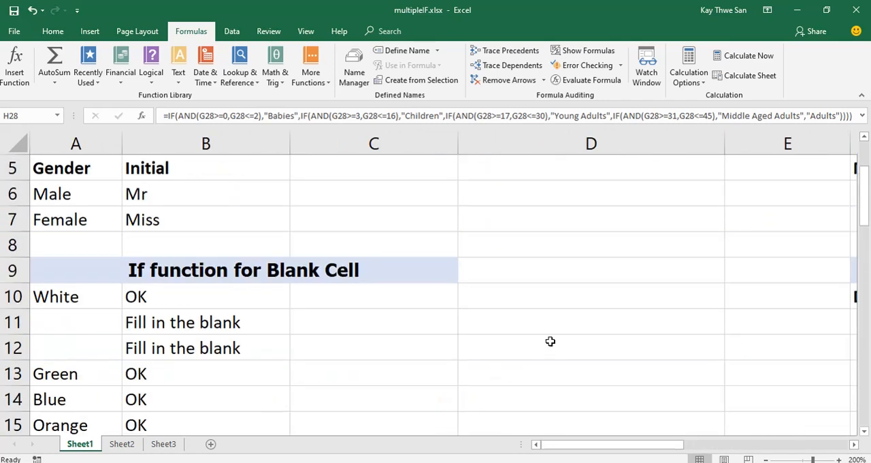
scroll(549, 341, up, 2)
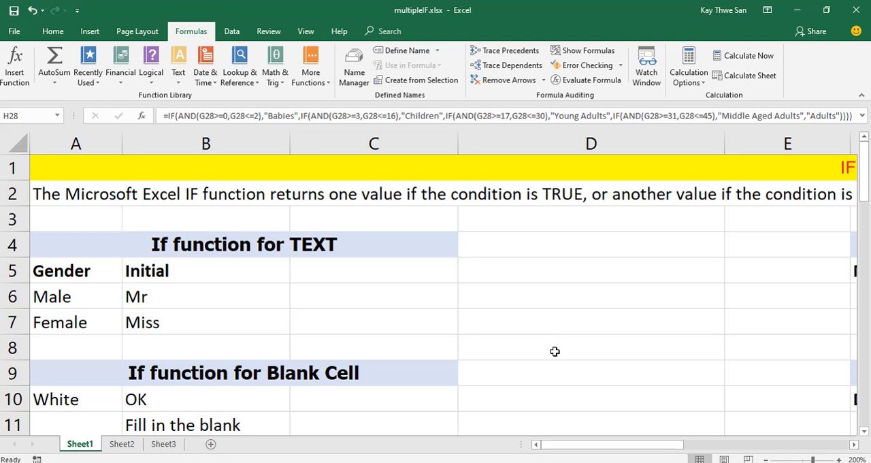
scroll(553, 346, down, 1)
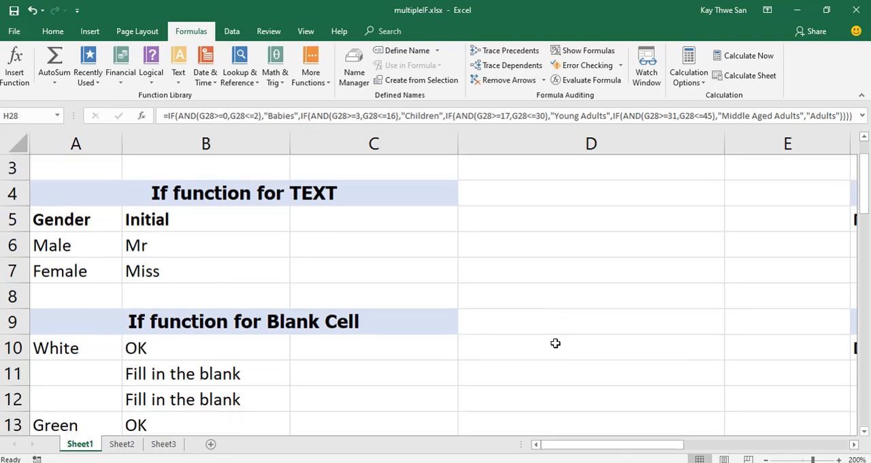
scroll(556, 340, down, 3)
scroll(555, 341, down, 4)
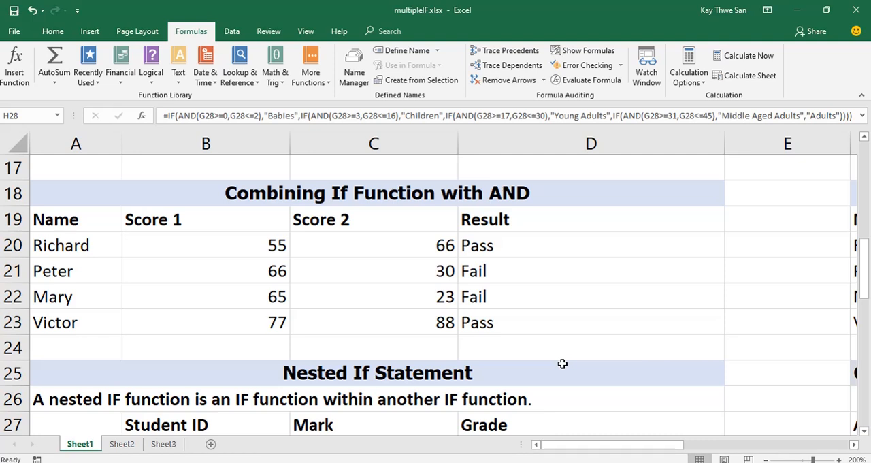
scroll(562, 364, down, 3)
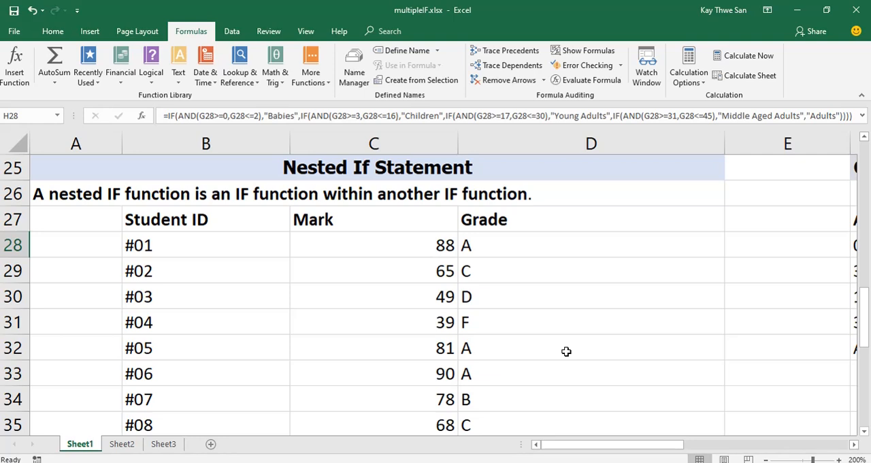
scroll(566, 344, down, 1)
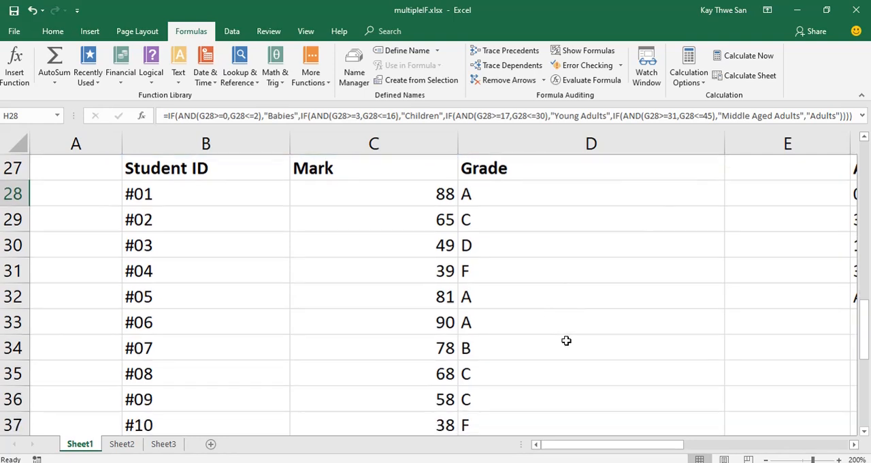